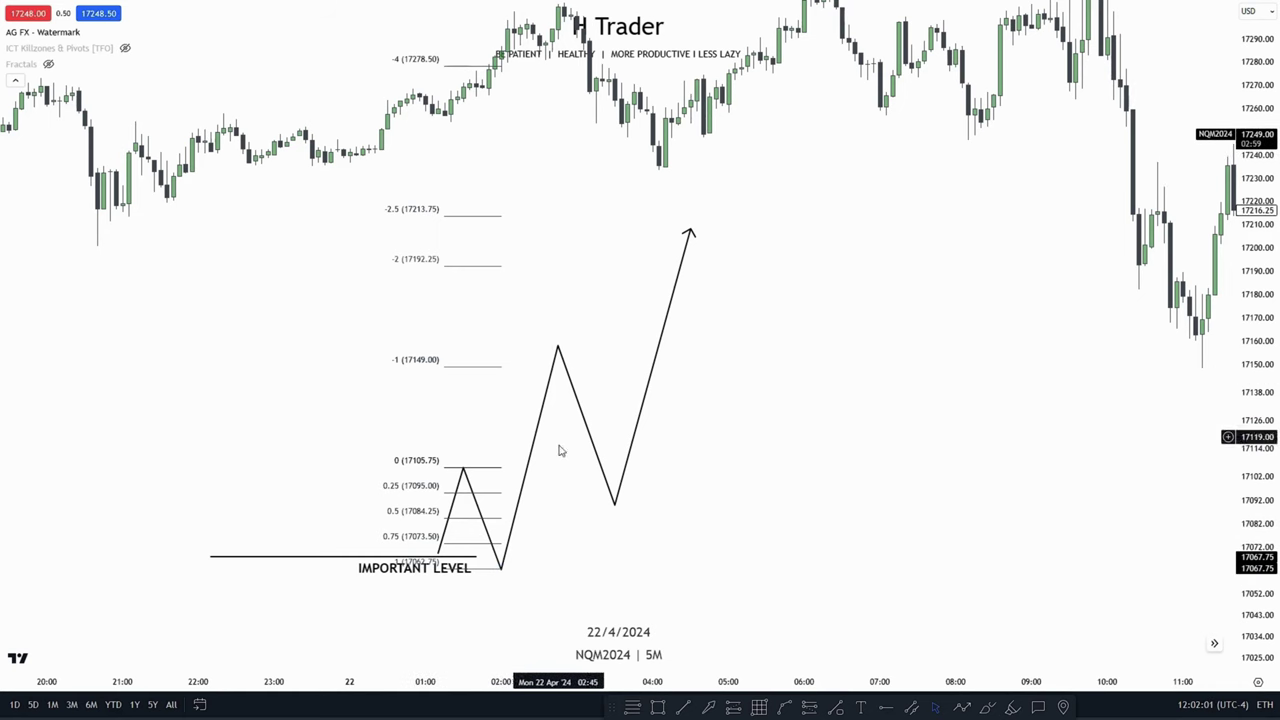
left_click(657, 705)
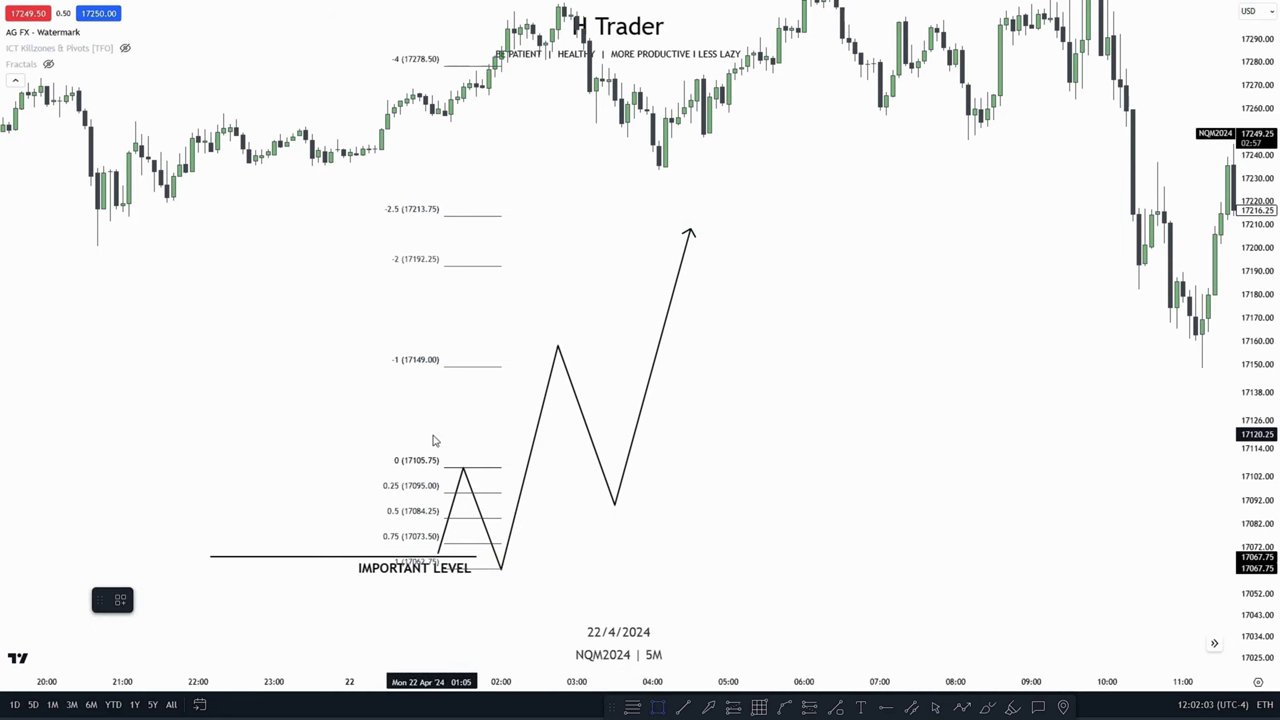
left_click_drag(432, 435, 533, 571)
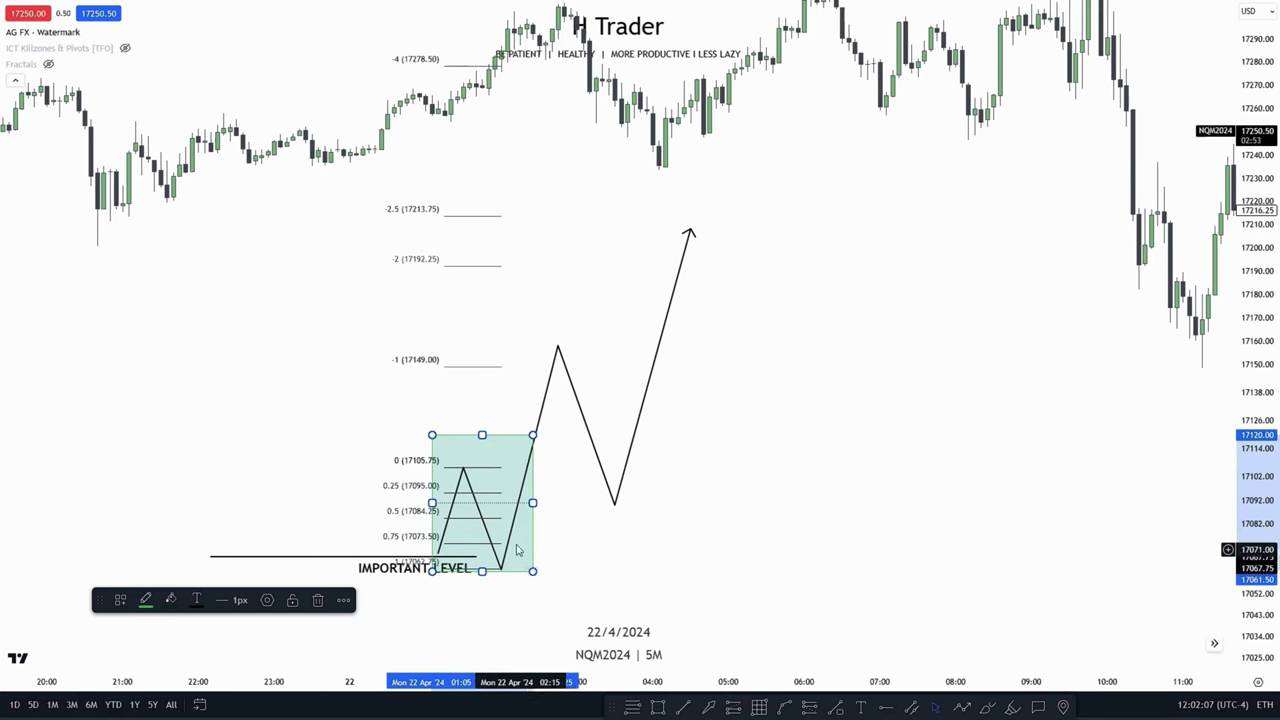
key("Delete")
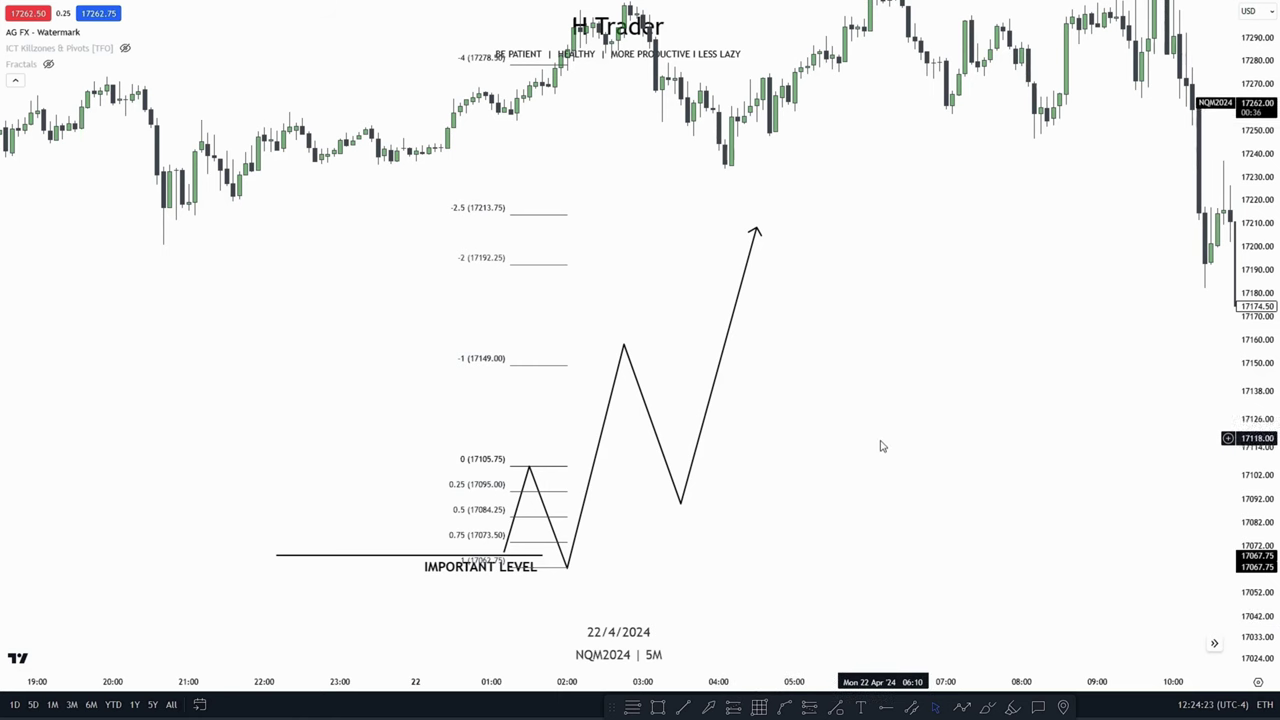
Extend the arrow tip of the zigzag price path upward past the -2.5 projection level, to about 17228.
left_click_drag(880, 443, 886, 560)
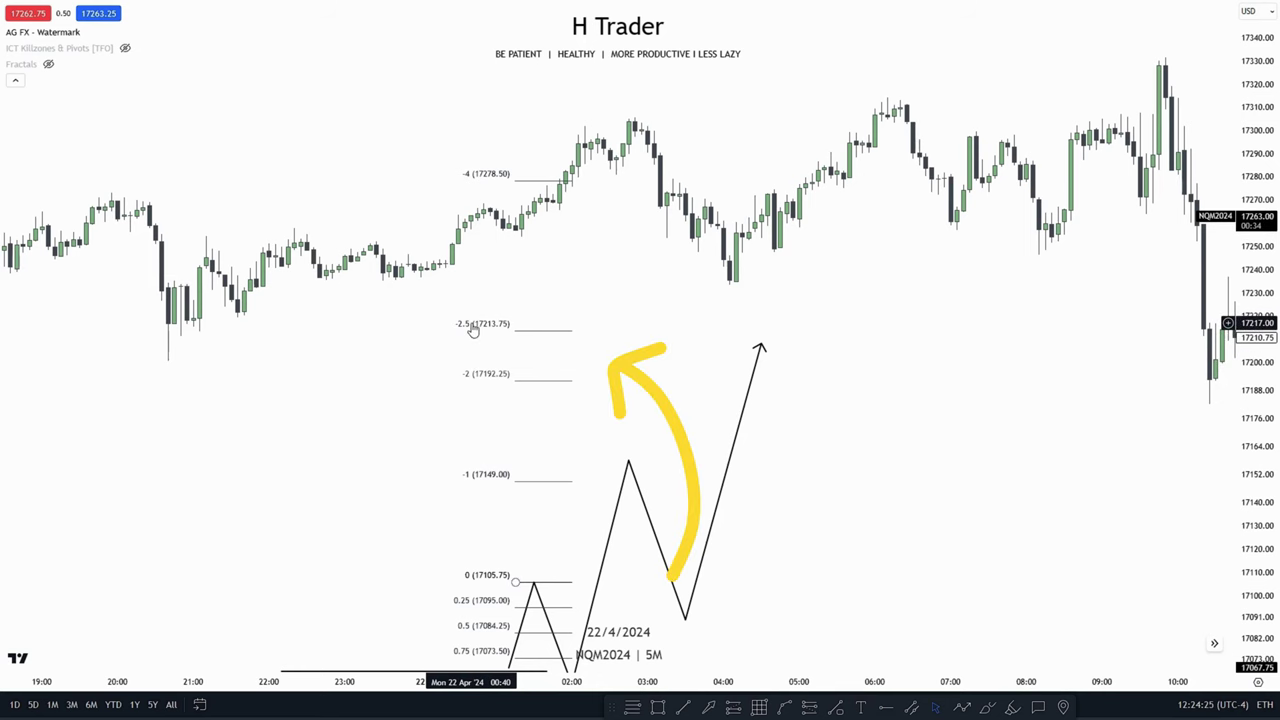
left_click_drag(534, 289, 528, 317)
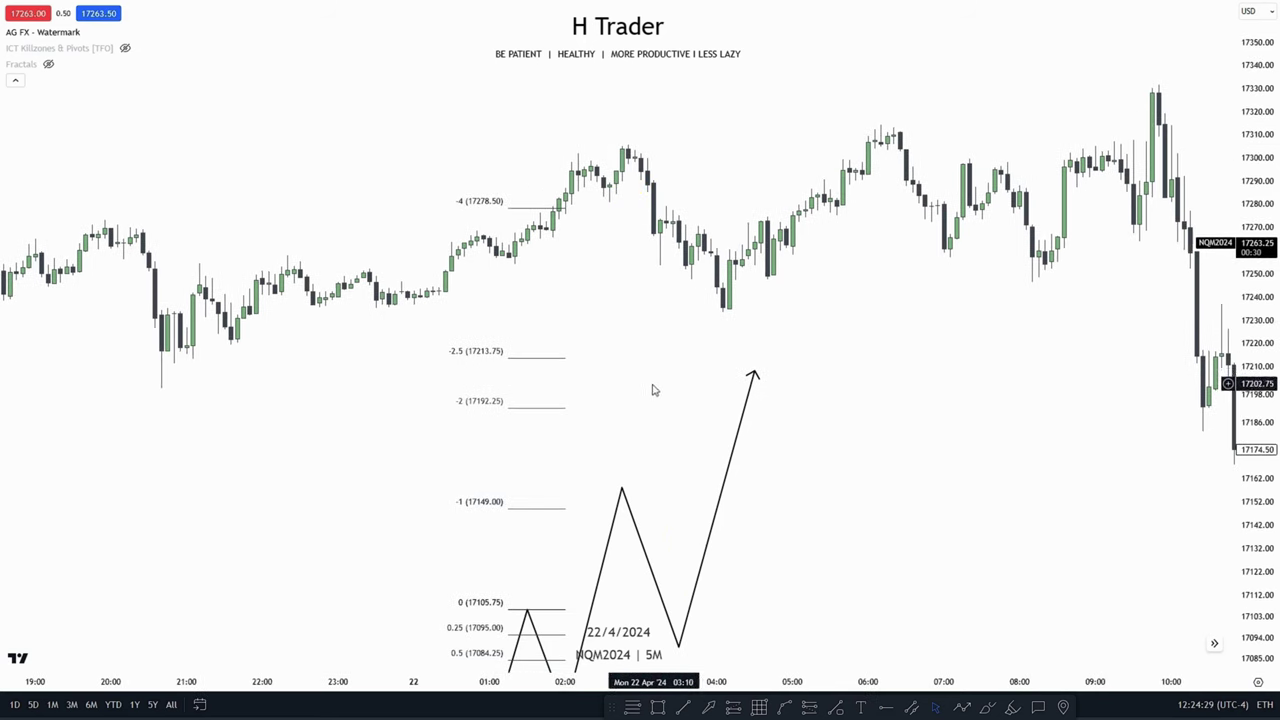
left_click_drag(651, 389, 674, 251)
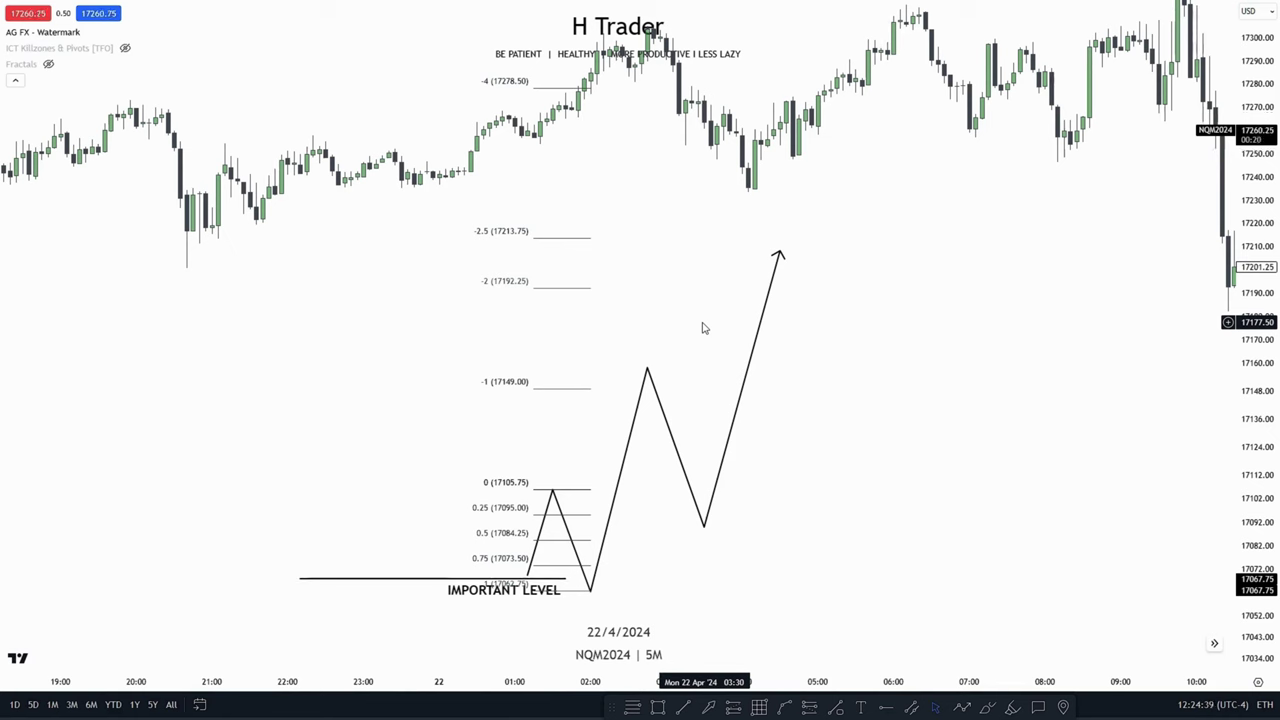
left_click_drag(701, 325, 668, 399)
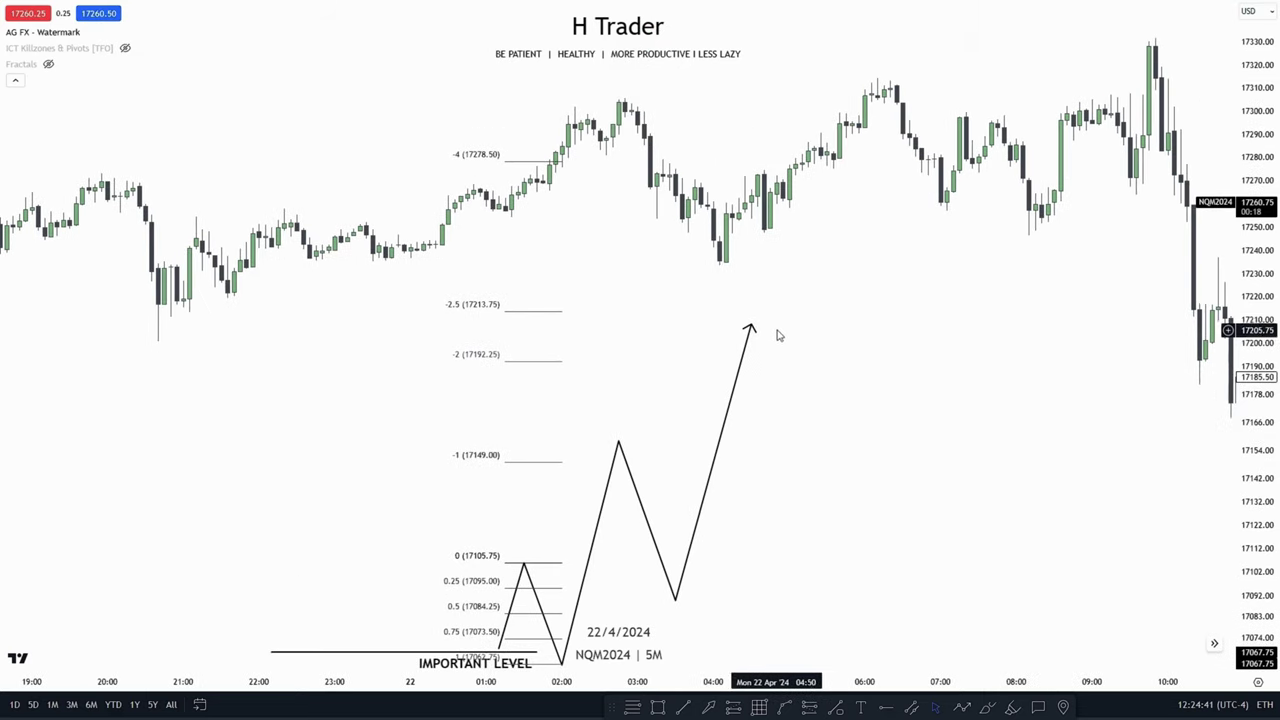
mouse_move(751, 325)
left_mouse_down()
mouse_move(746, 276)
mouse_move(757, 278)
left_mouse_up()
left_click(660, 308)
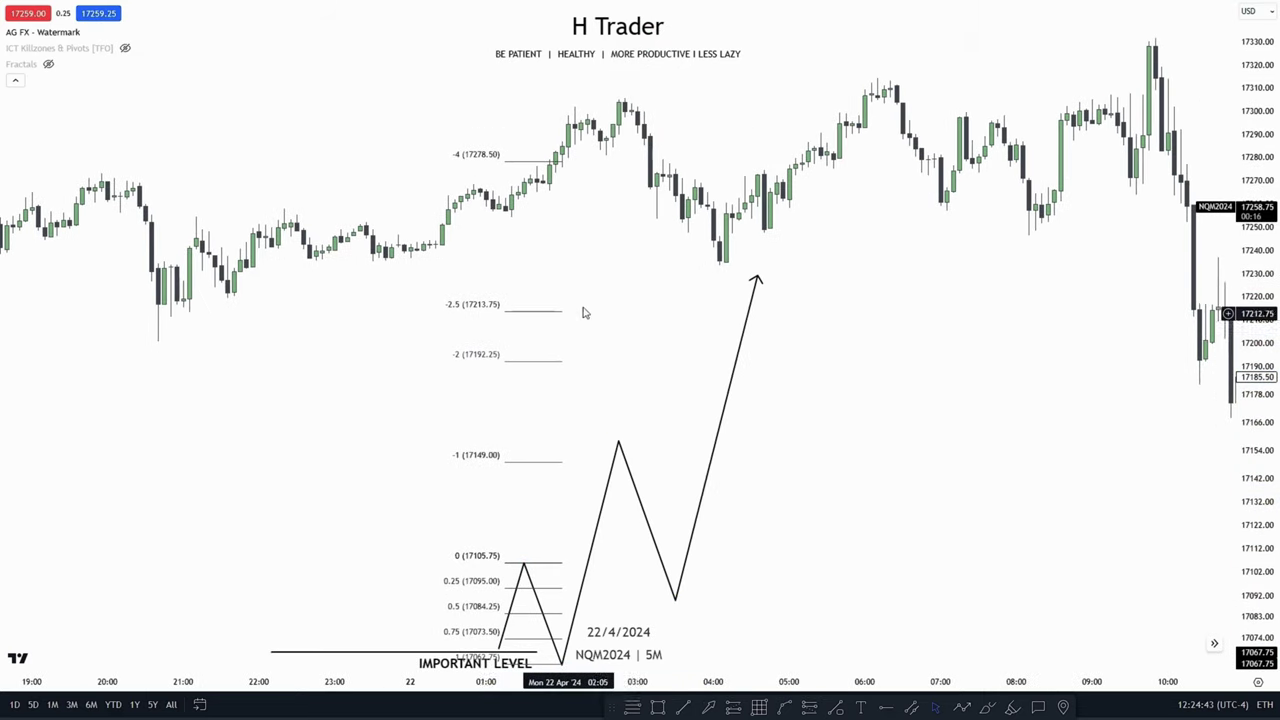
left_click_drag(634, 301, 626, 368)
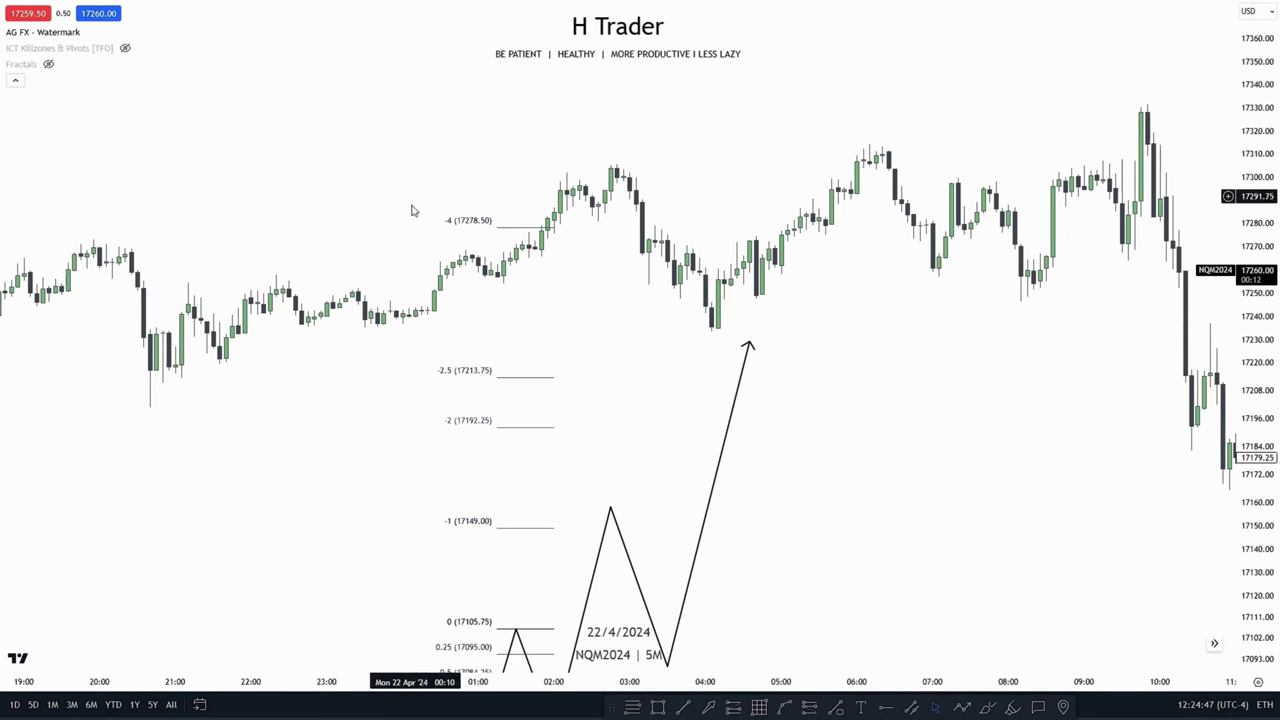
left_click_drag(665, 381, 676, 255)
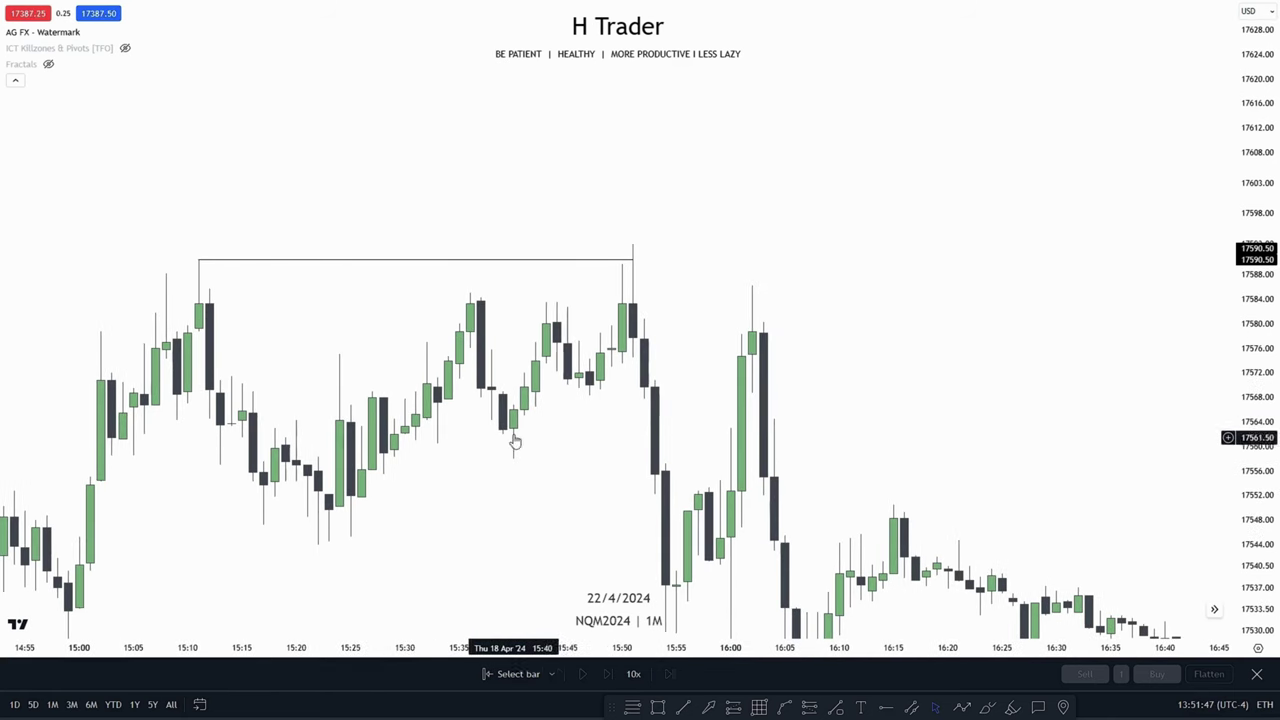
left_click(681, 704)
left_click(470, 293)
left_click(622, 293)
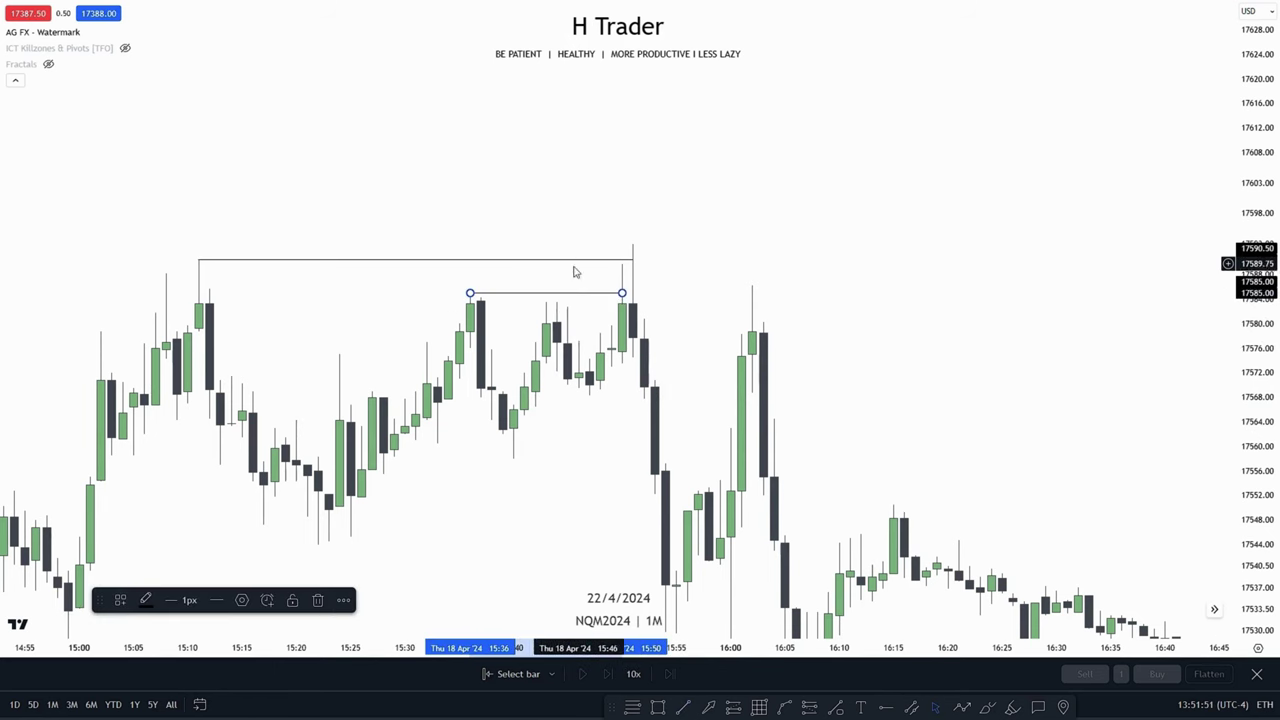
key("Delete")
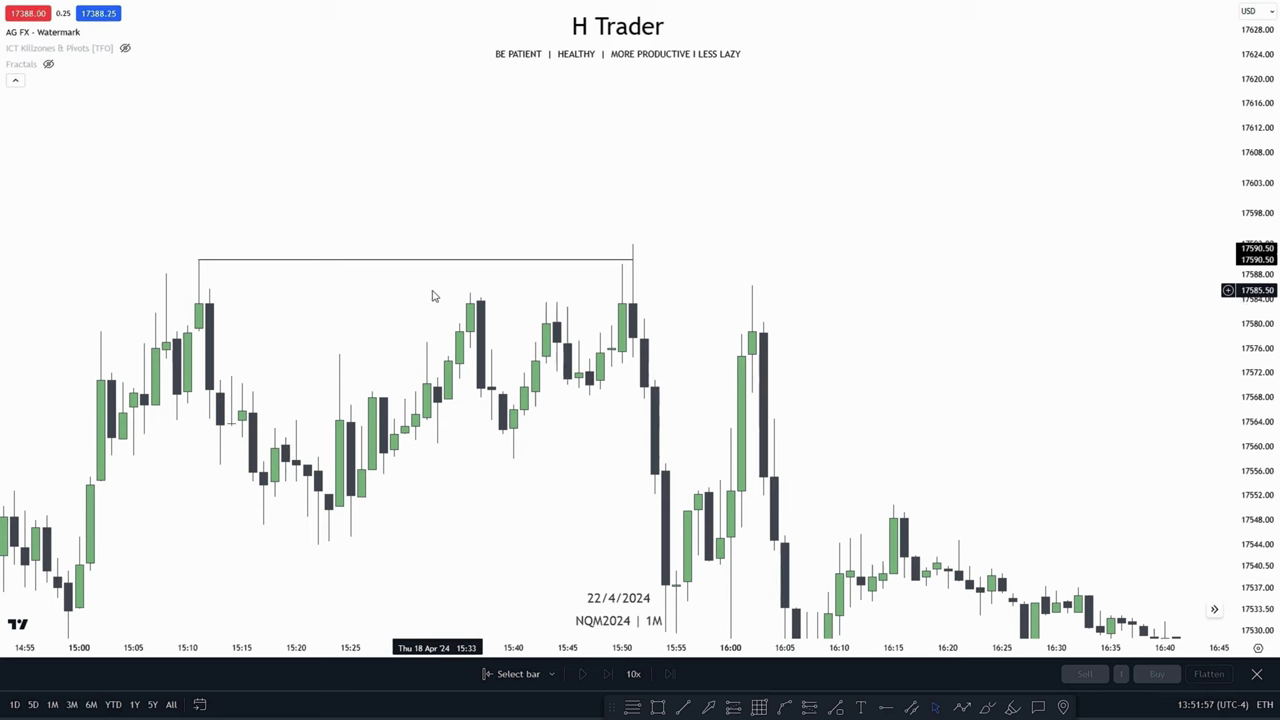
Draw a Fibonacci projection from the 17593.00 high at 15:51 to the 17568.25 low at 15:47.
left_click_drag(1236, 421, 1234, 385)
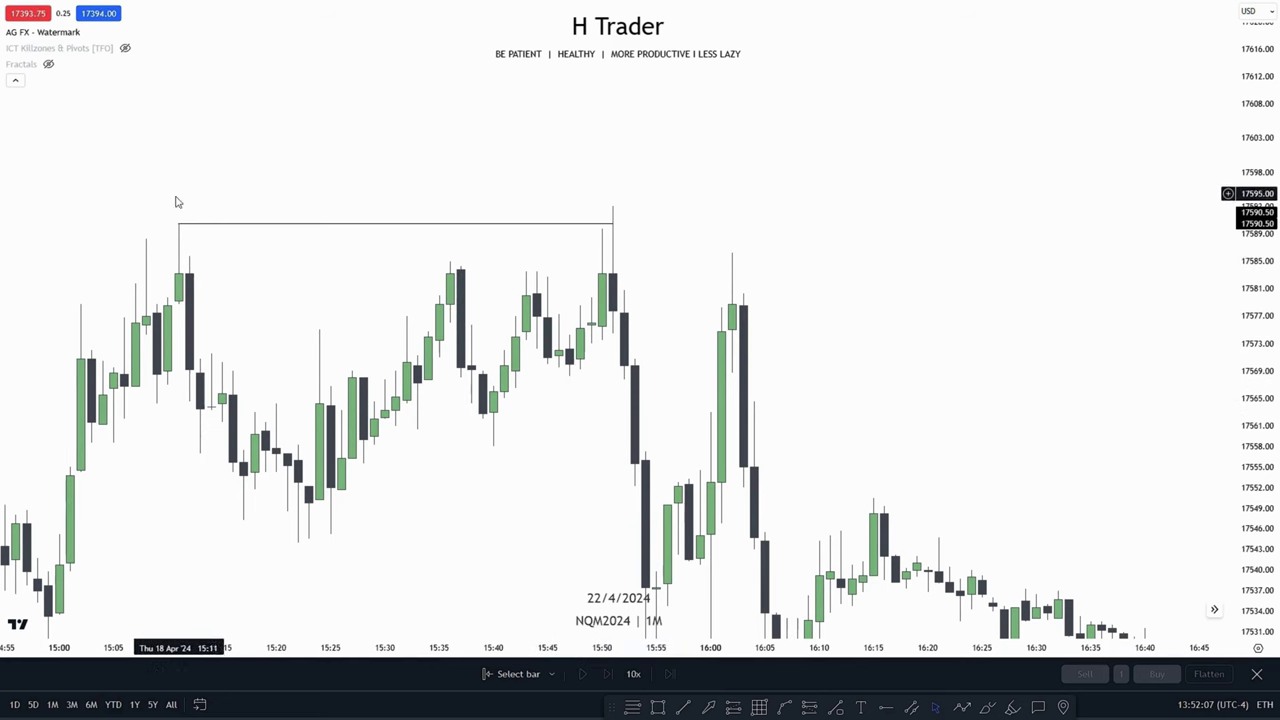
left_click(632, 704)
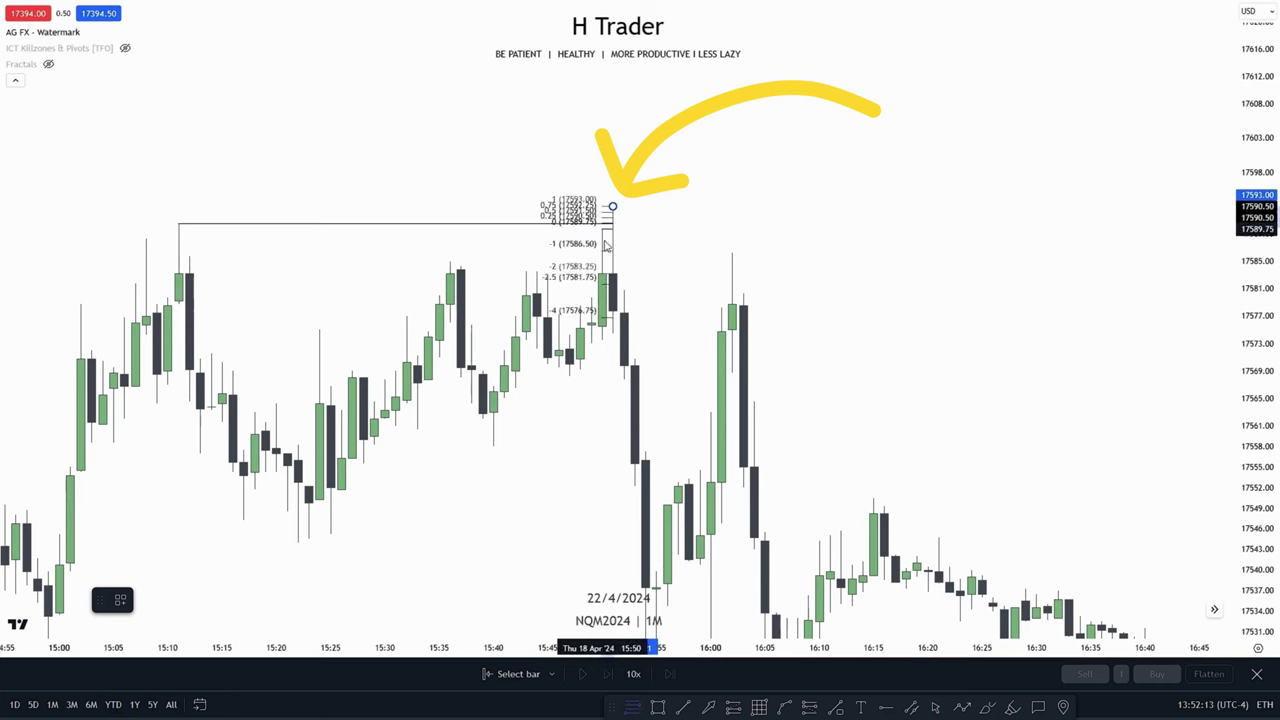
left_click(568, 380)
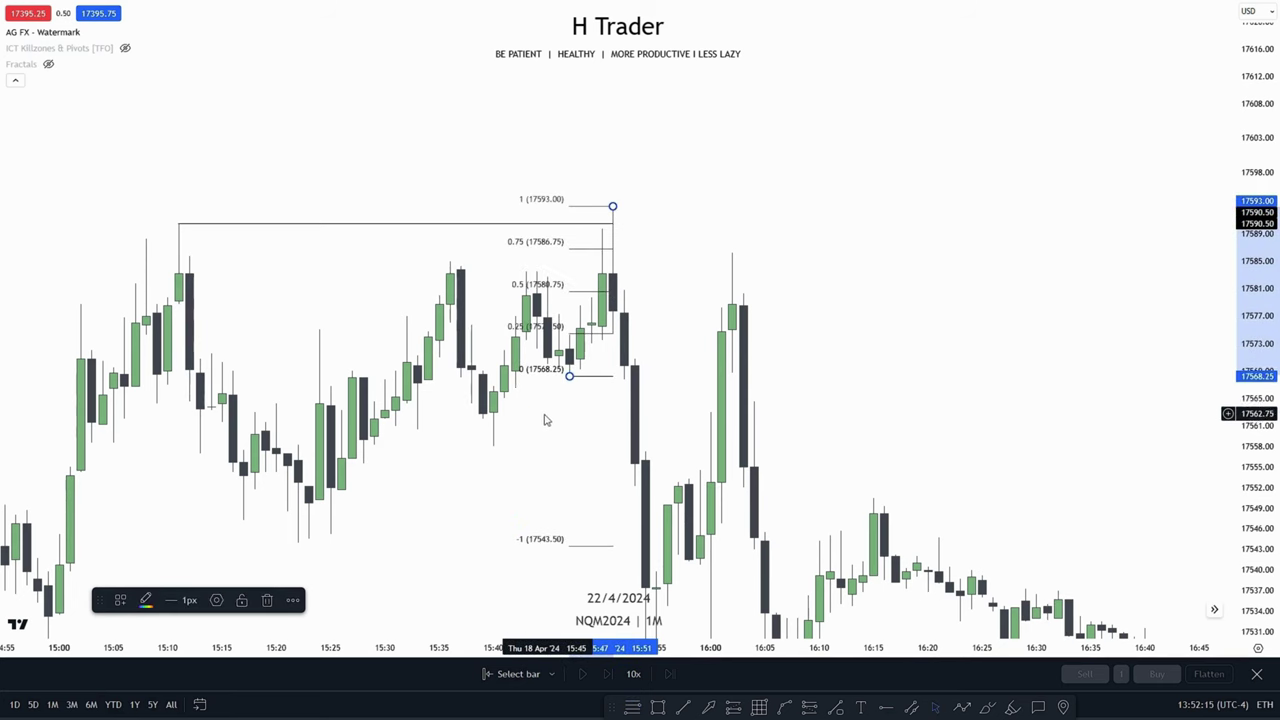
left_click_drag(534, 434, 564, 333)
Draw a horizontal trend line at 17544.00 from the swing low near 15:22 to the falling candle near 15:54.
left_click_drag(1264, 335, 1266, 444)
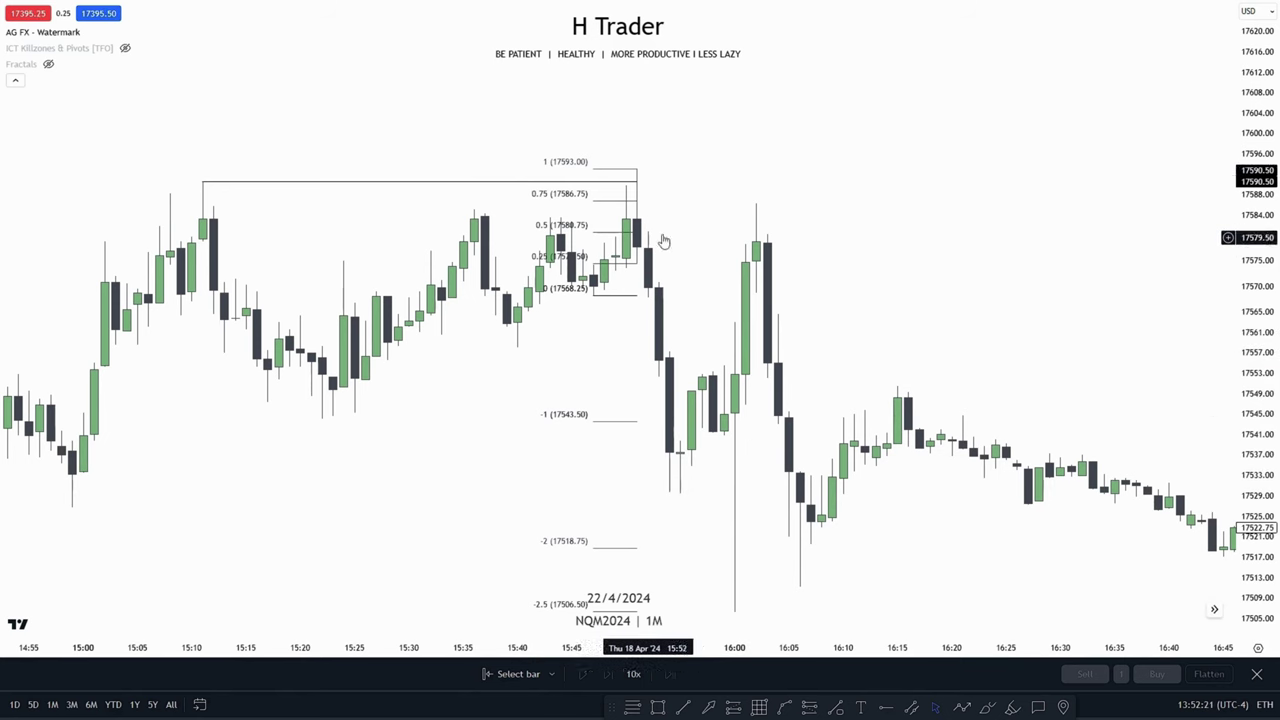
left_click_drag(1260, 420, 1260, 362)
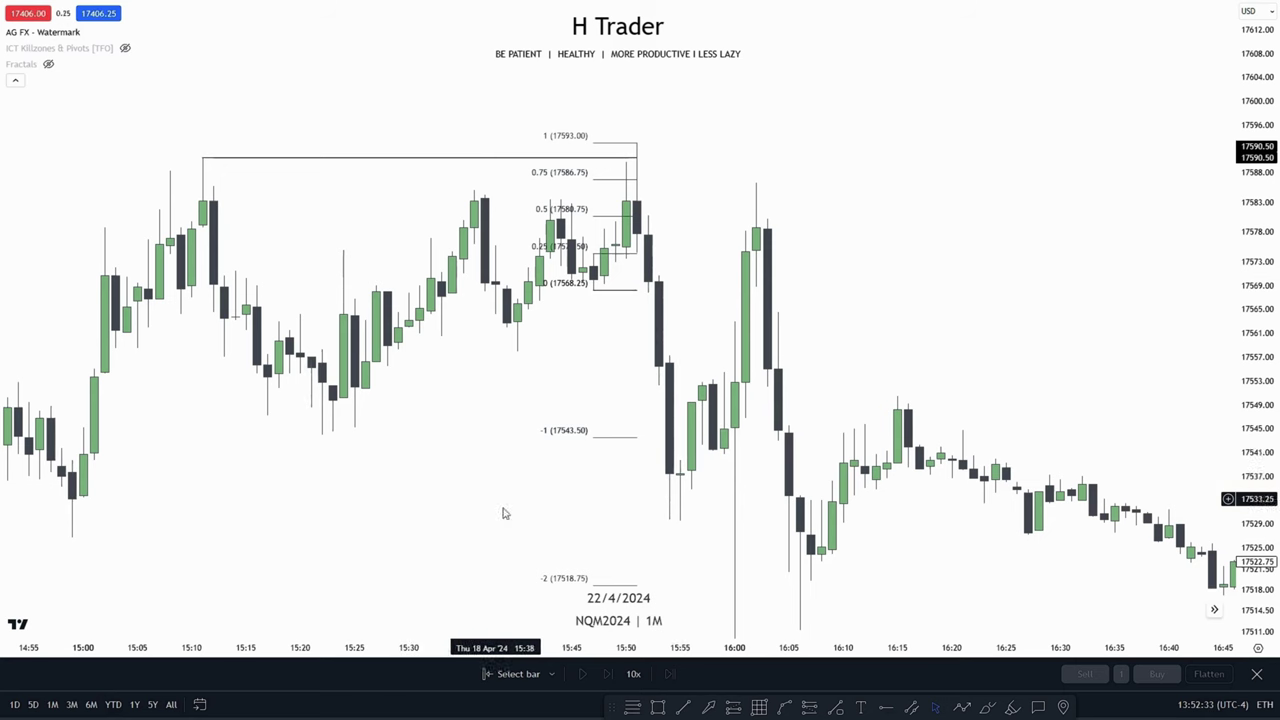
left_click(683, 706)
left_click(322, 435)
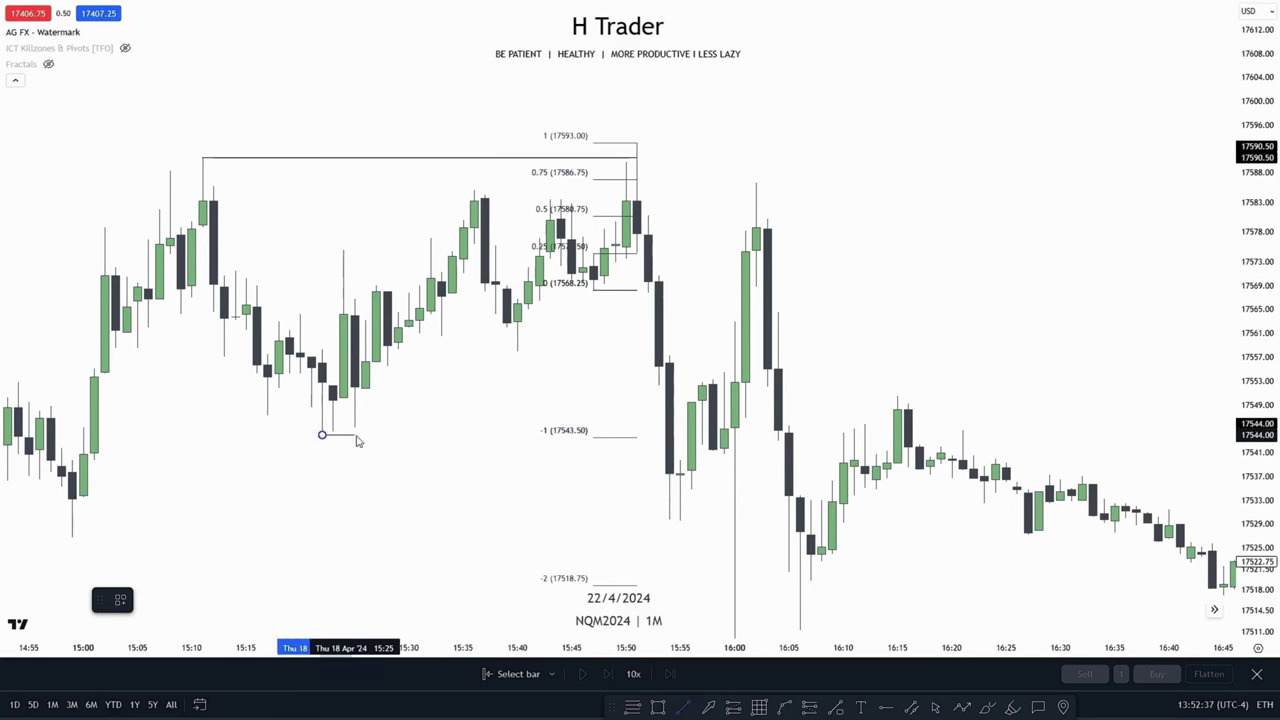
left_click(668, 463)
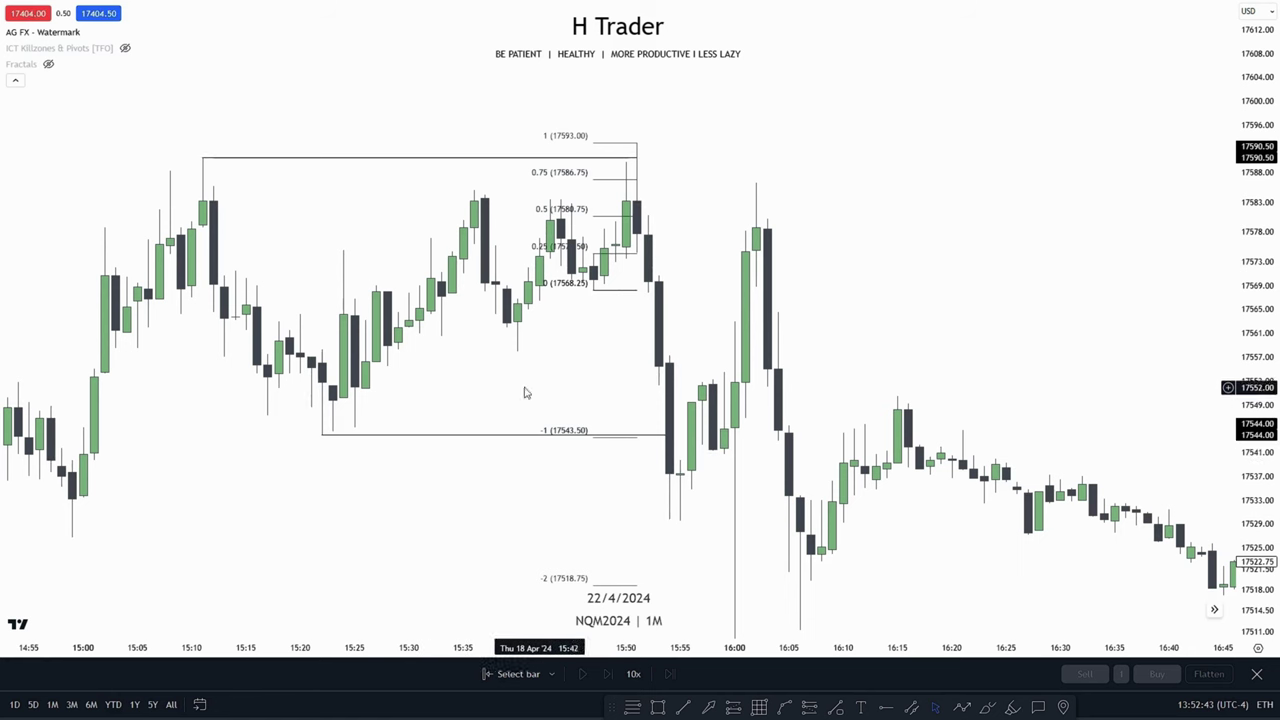
Draw a horizontal trend line at 17523.00 from the 14:34 low to the long wick near 16:00.
scroll(565, 530, "down", 3)
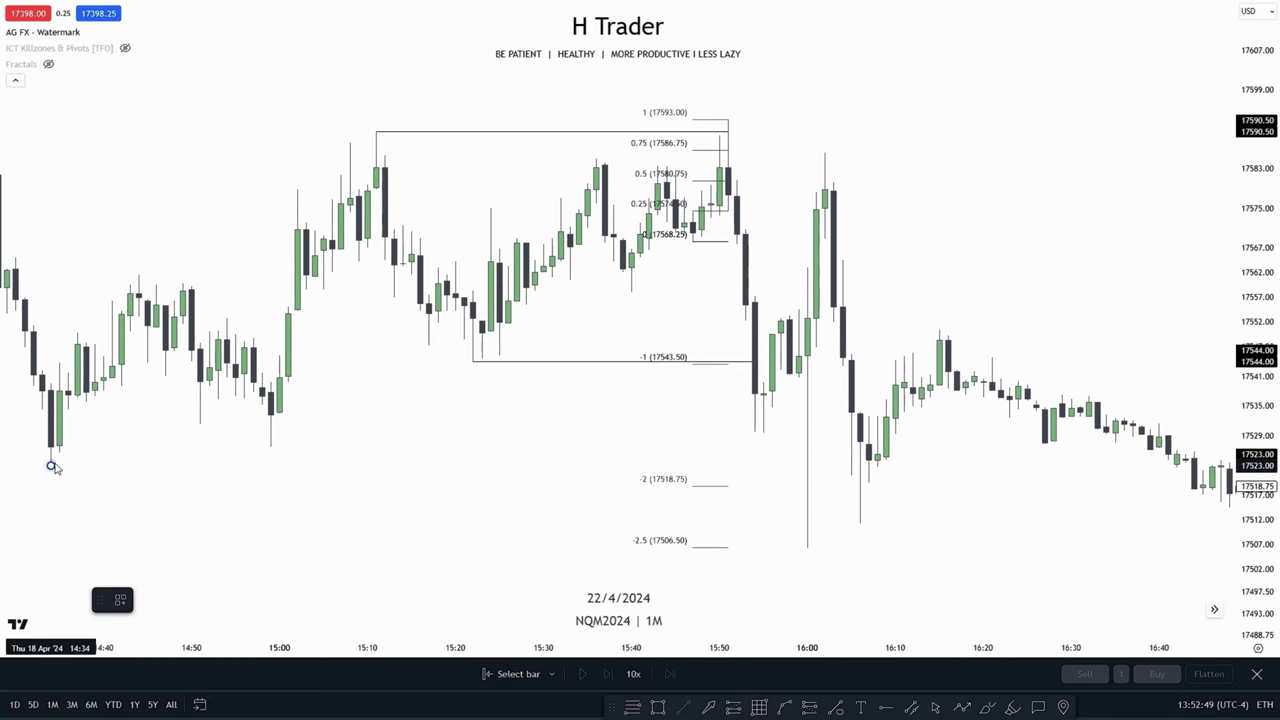
left_click(51, 465)
left_click(800, 504)
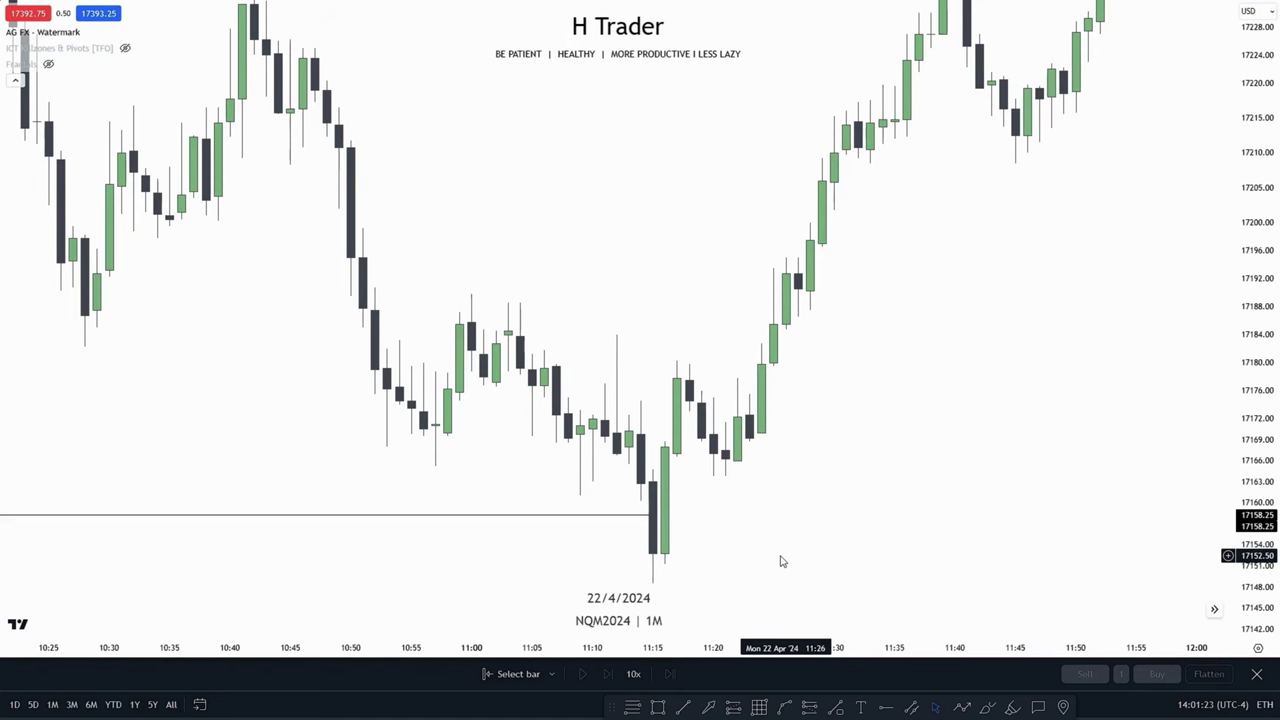
Trace the 17158.25 level back to its origin, and draw a horizontal line at 17169.75 from the 11:14 candle's open to about 11:30.
scroll(782, 561, "down", 10)
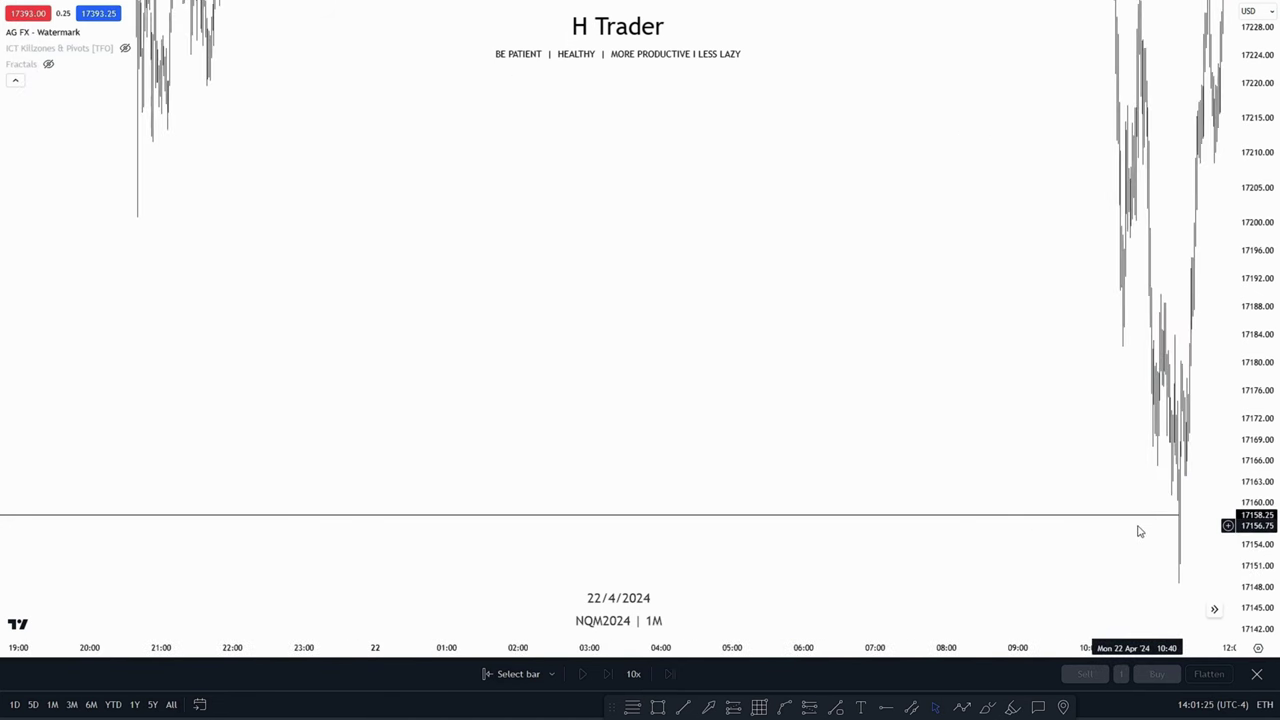
scroll(1138, 531, "down", 5)
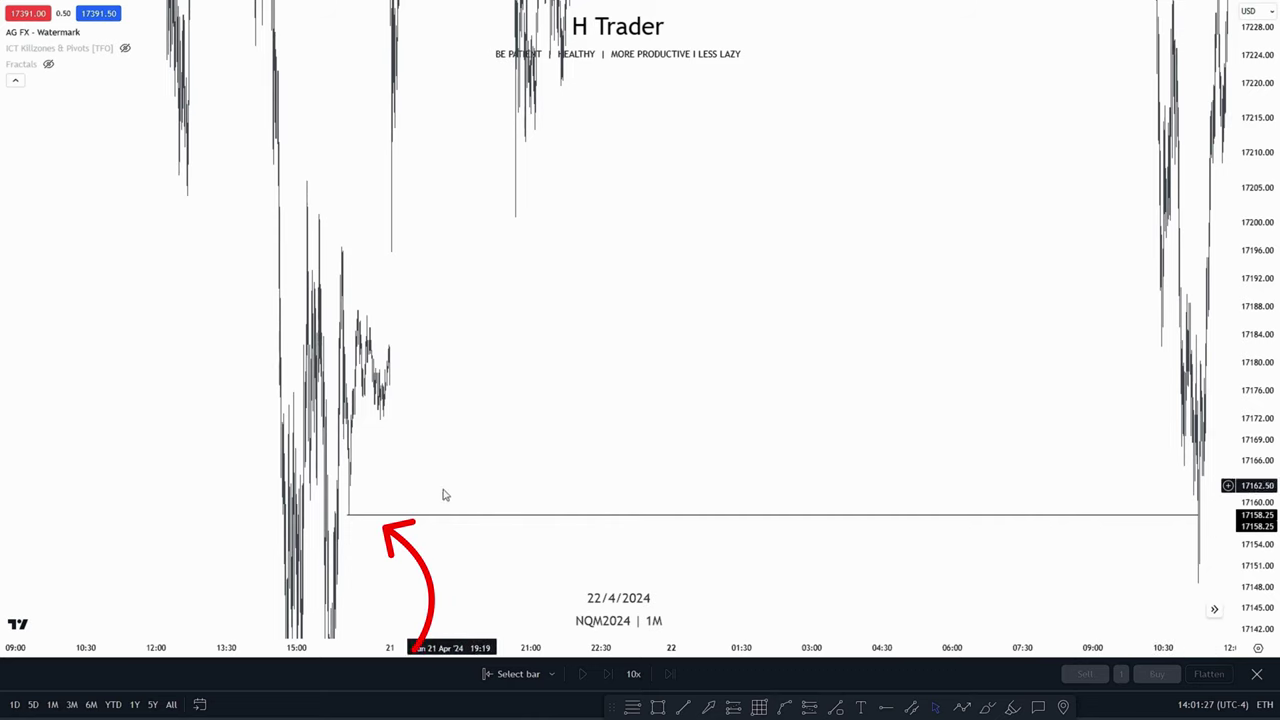
scroll(694, 460, "up", 15)
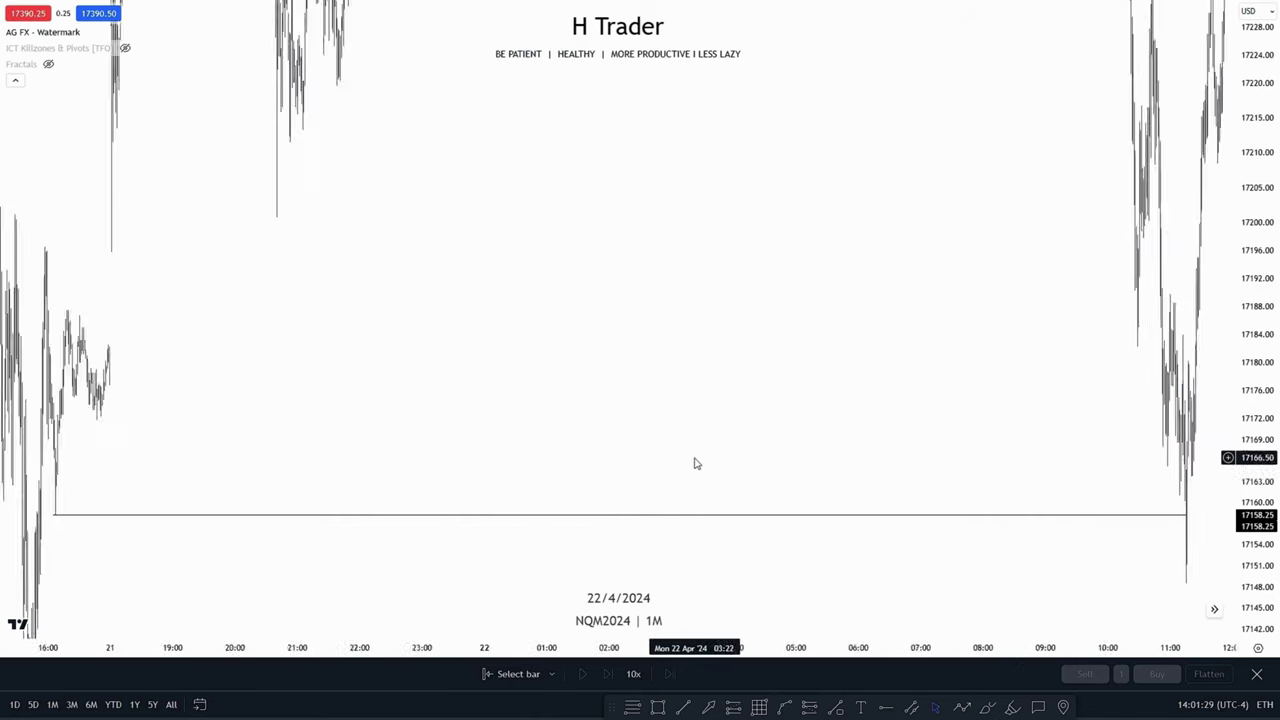
scroll(714, 407, "up", 8)
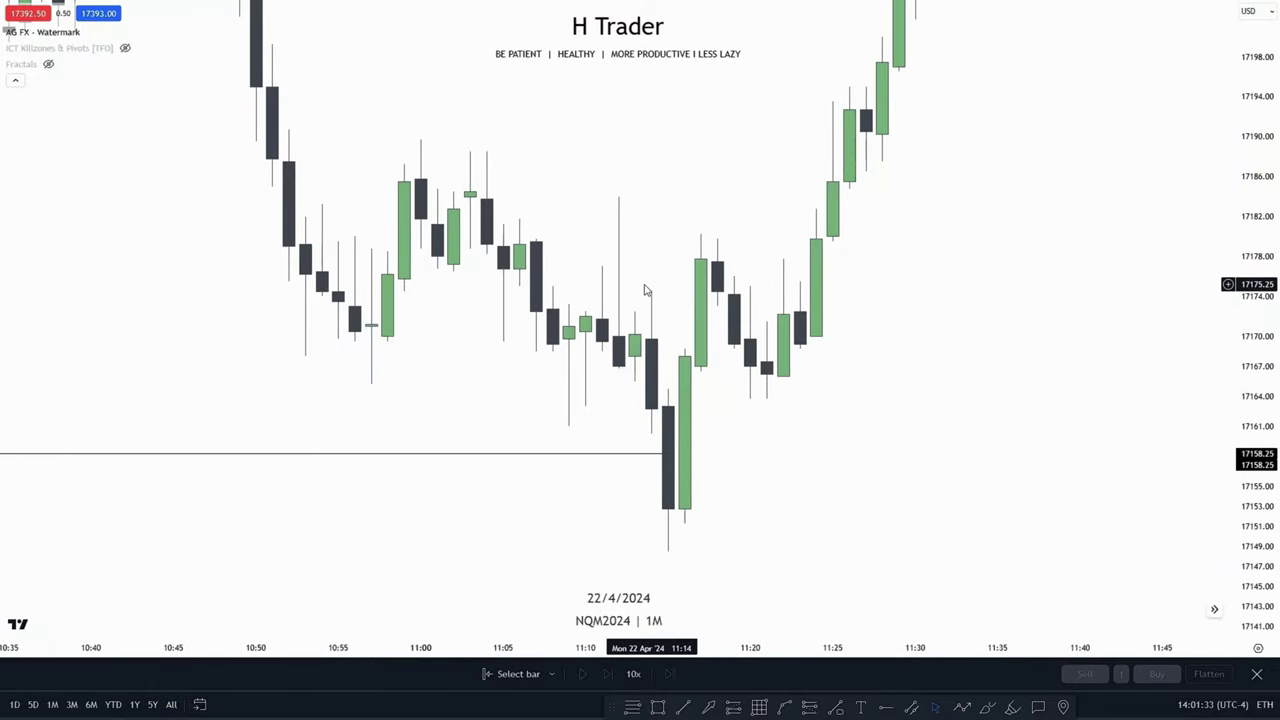
left_click_drag(784, 529, 757, 518)
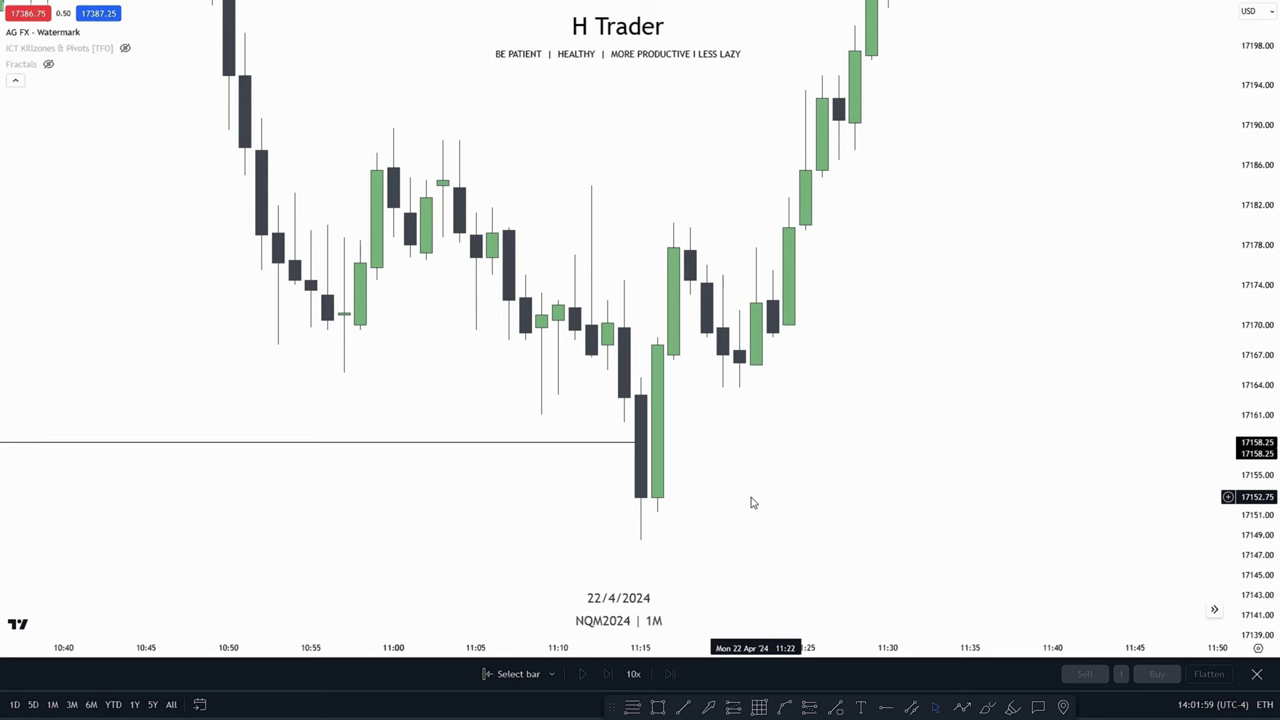
left_click_drag(752, 503, 691, 523)
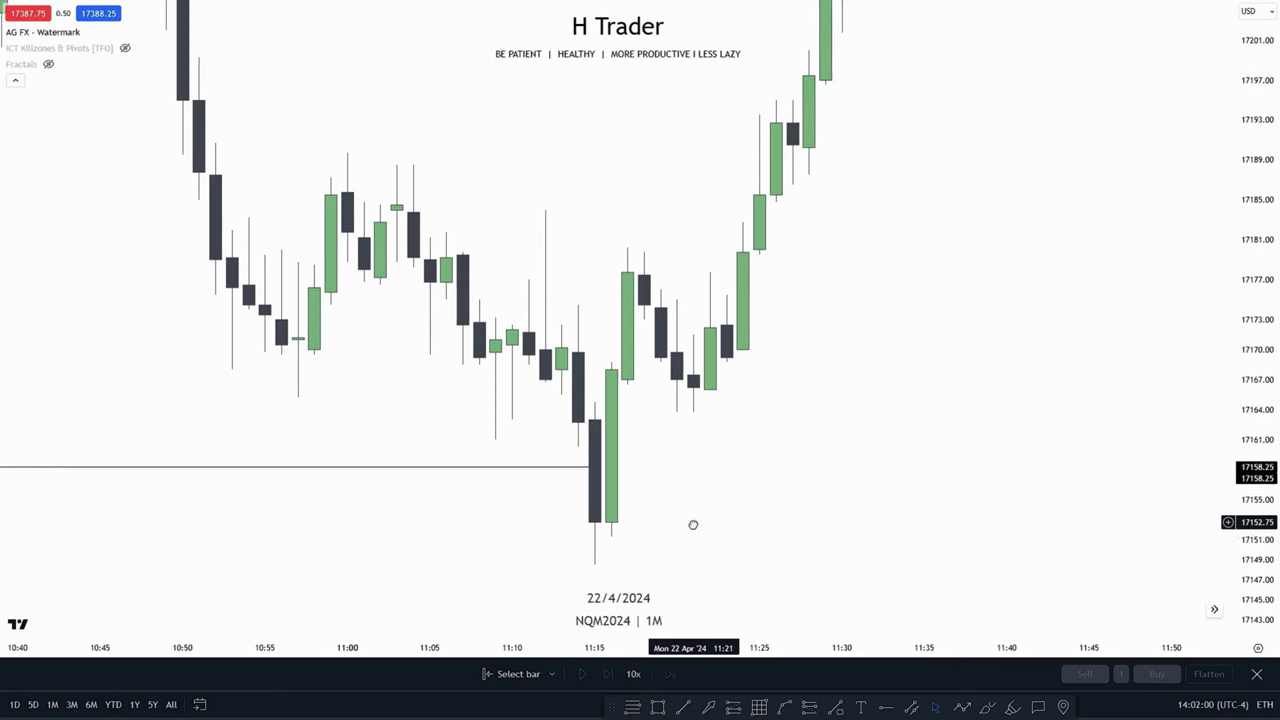
left_click(684, 707)
left_click(577, 354)
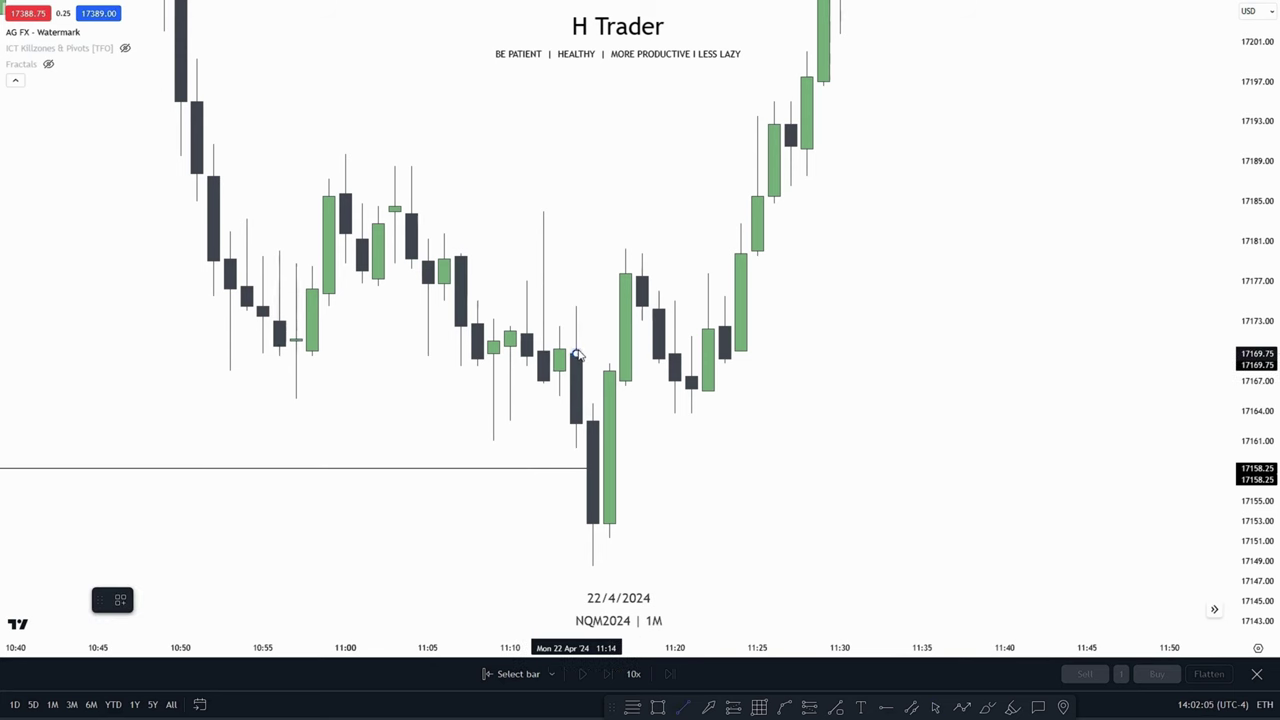
left_click(840, 400, "shift")
left_click(816, 424)
left_click(656, 708)
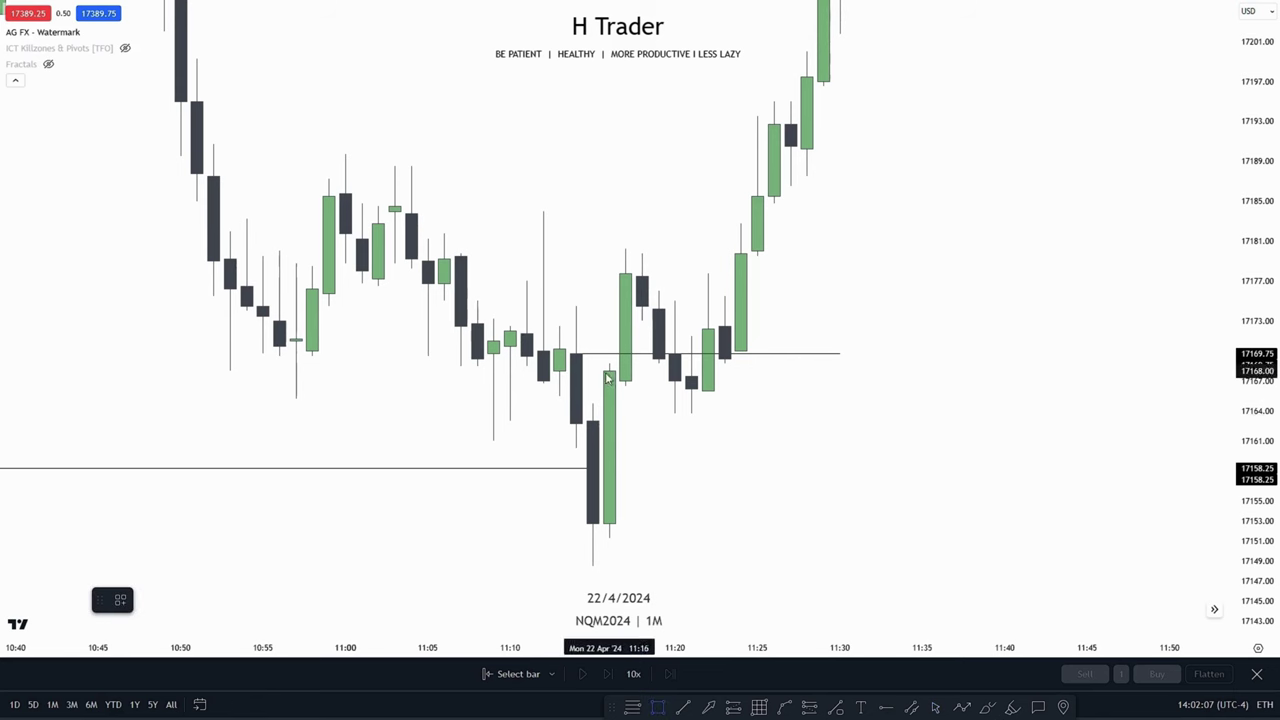
left_click(593, 403)
left_click(906, 386)
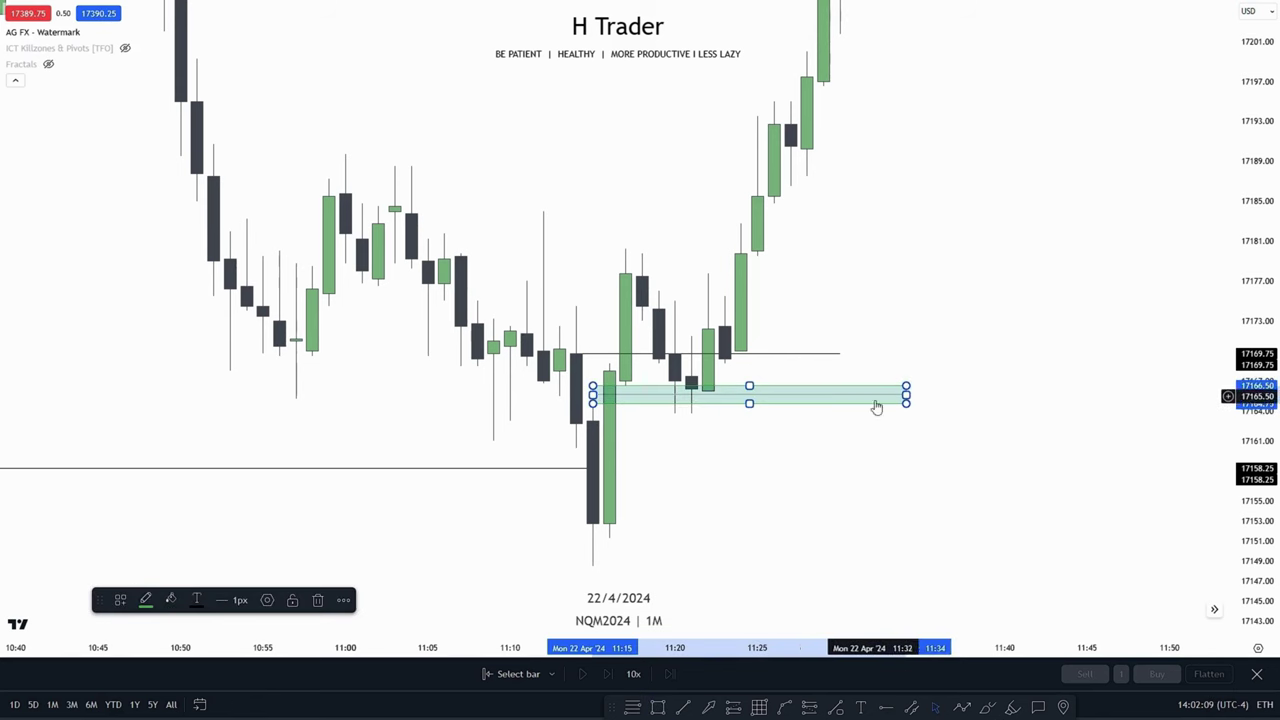
key("Delete")
Place a long position with entry at 17169.75 on the 11:14 candle and set its stop to the 17148.50 low.
left_click(735, 707)
left_click(576, 354)
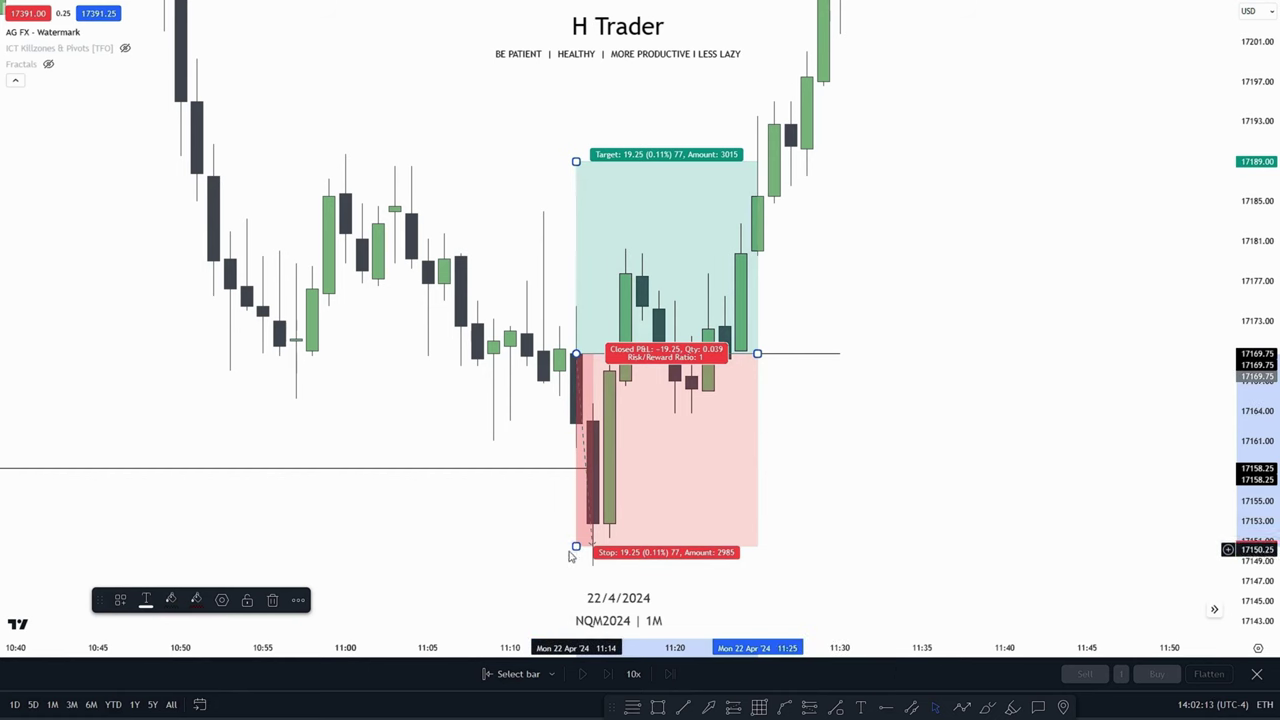
left_click_drag(576, 547, 576, 566)
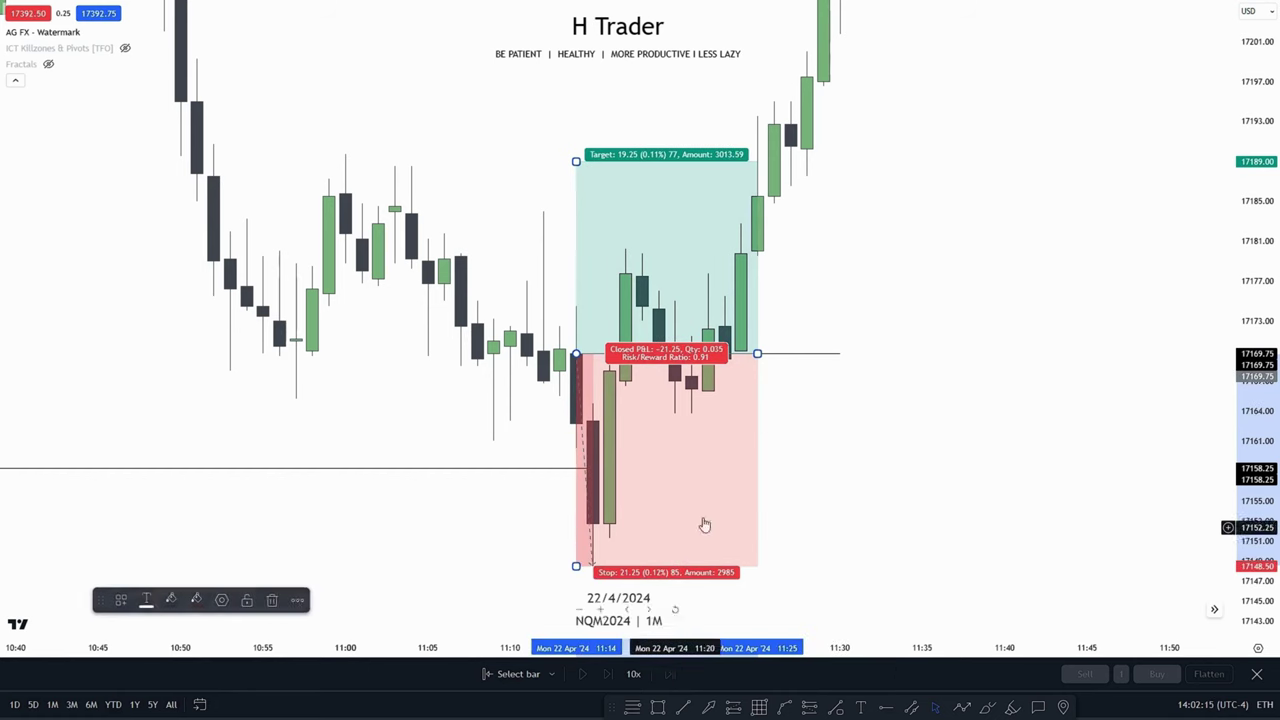
left_click(839, 489)
left_click_drag(839, 489, 872, 446)
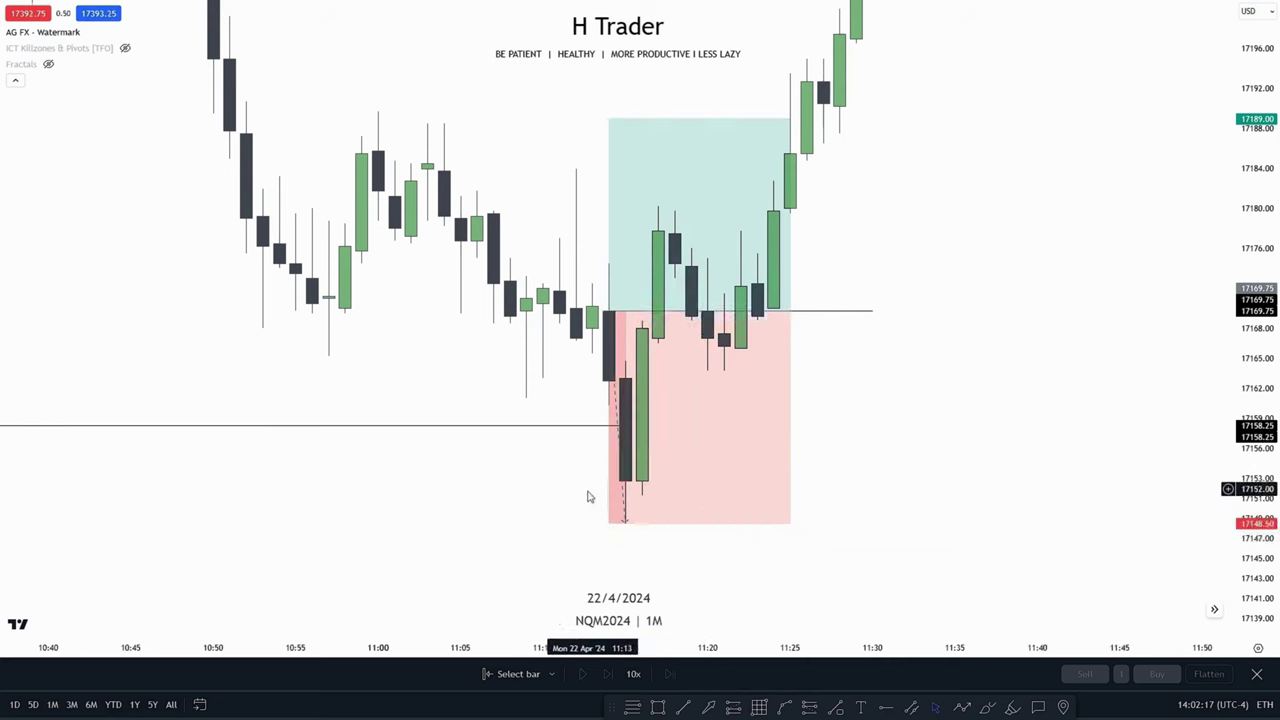
left_click_drag(866, 502, 864, 486)
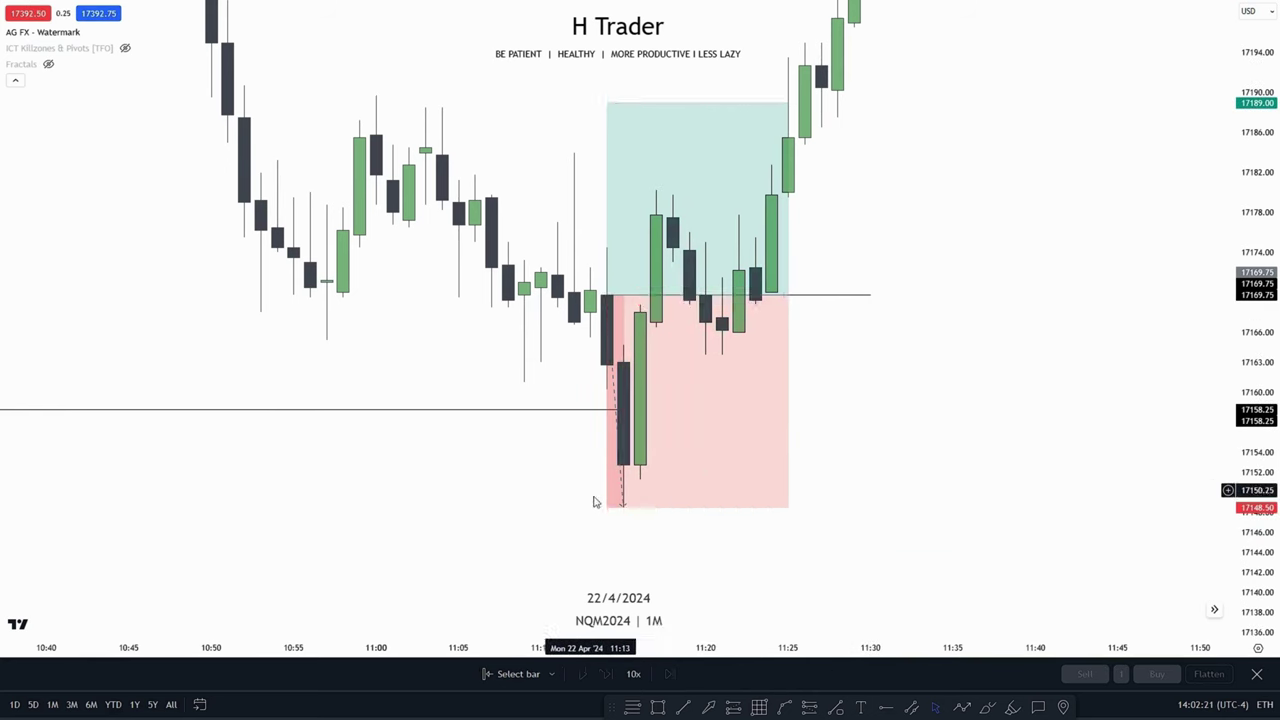
left_click_drag(974, 363, 968, 518)
left_click_drag(1262, 334, 1262, 407)
scroll(1080, 463, "down", 1)
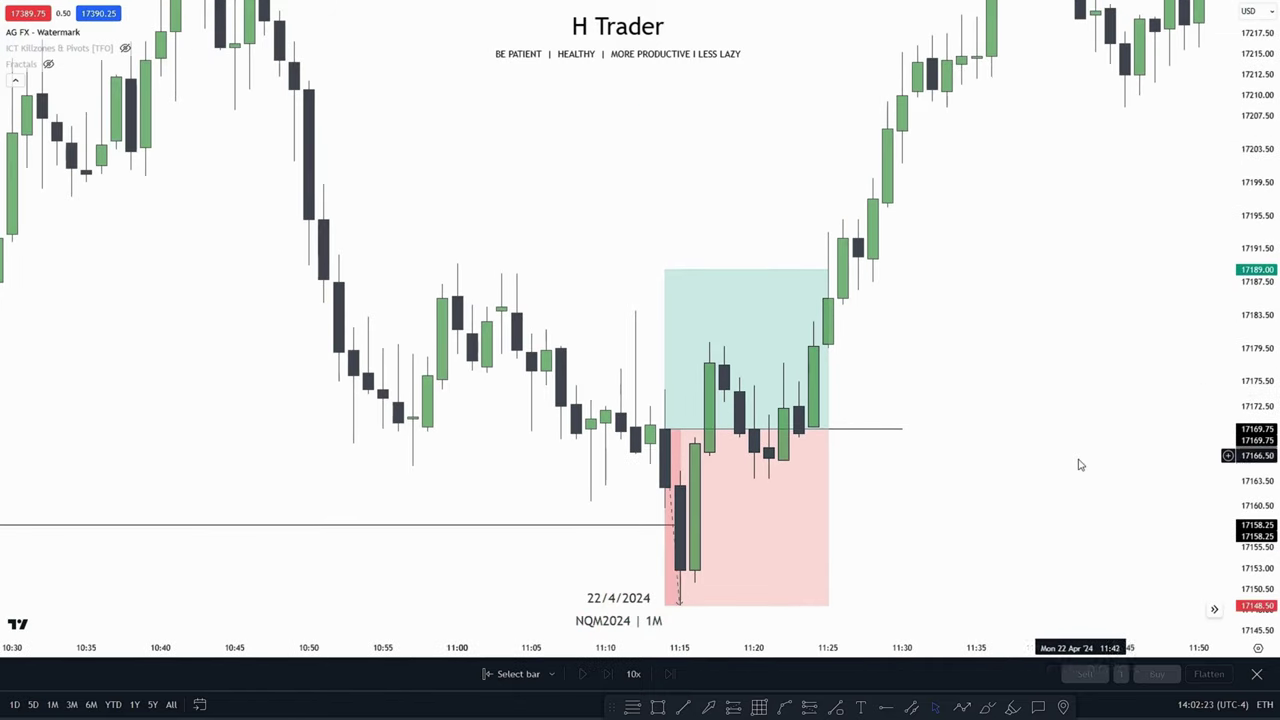
Draw Fibonacci levels from the 17148.50 low at 11:15 to the 17174.50 high of the 11:14 candle.
left_click_drag(1072, 463, 1009, 399)
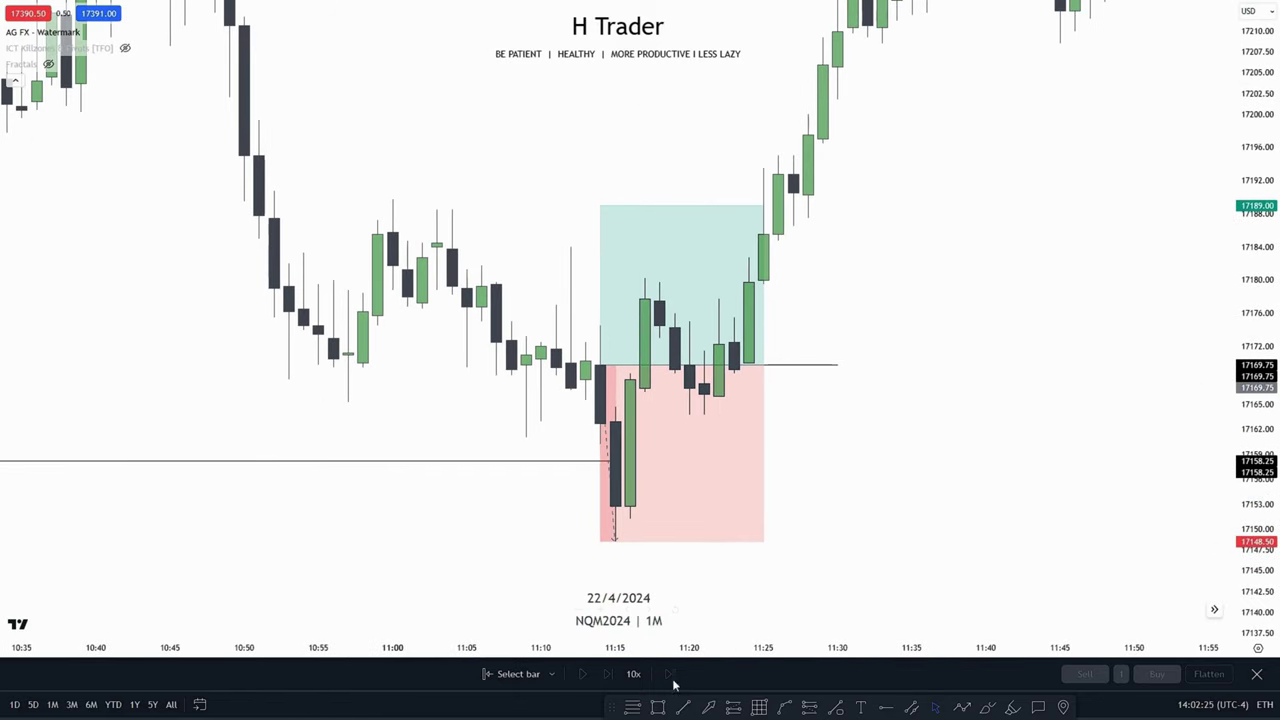
left_click(634, 709)
left_click(615, 541)
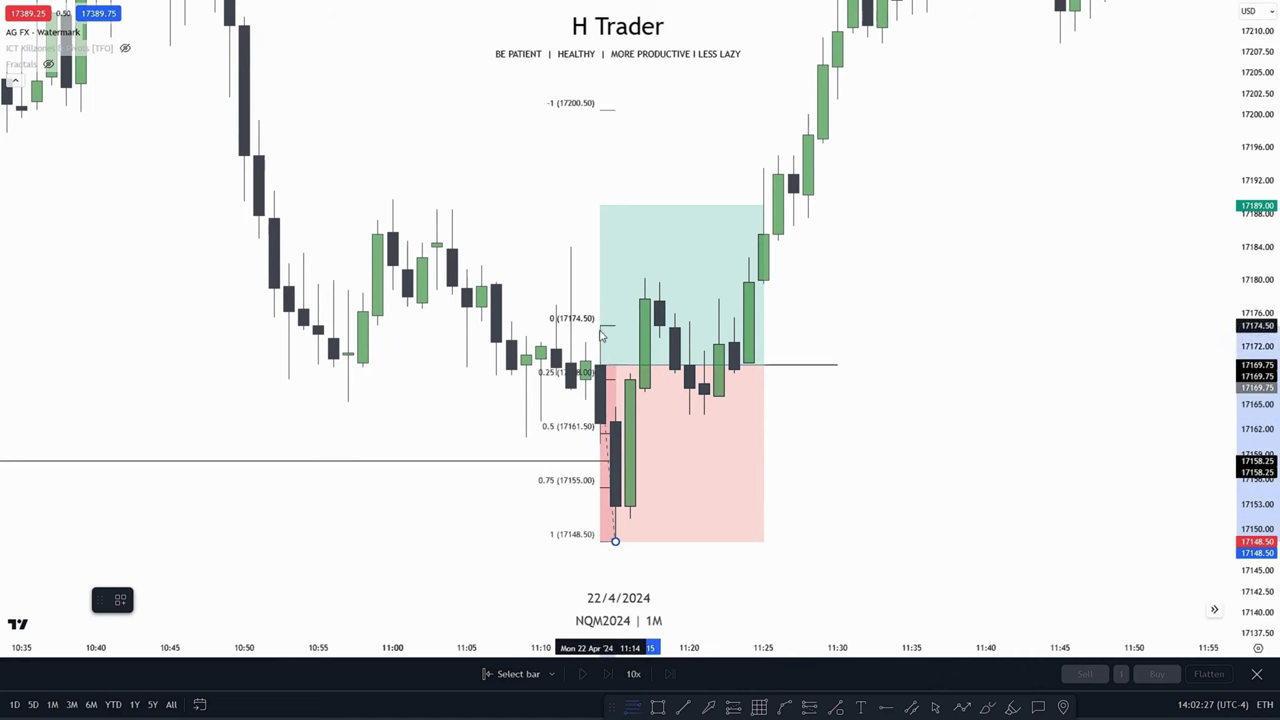
left_click(600, 325)
Mark the gap on the large 10:50 falling candle with a rectangle topped at 17202.00, and extend it across the -1 Fibonacci level to about 11:36.
left_click_drag(777, 418, 894, 497)
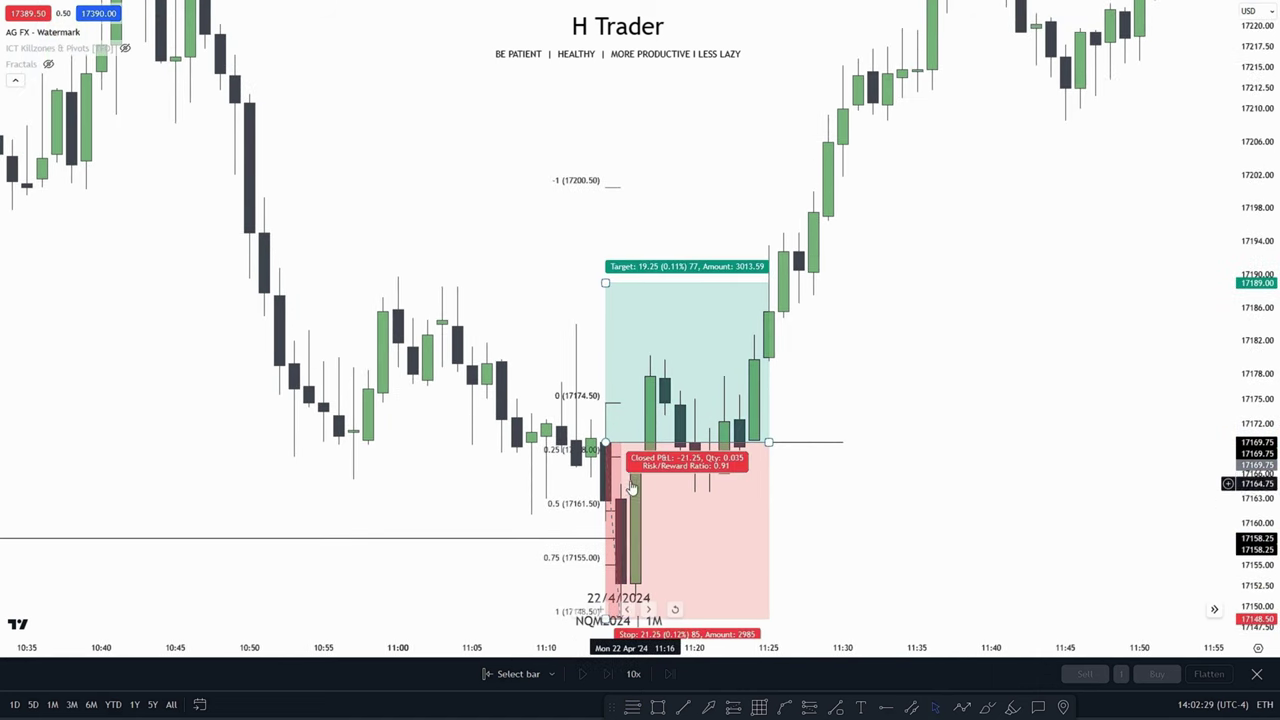
left_click_drag(986, 311, 983, 417)
scroll(983, 417, "down", 1)
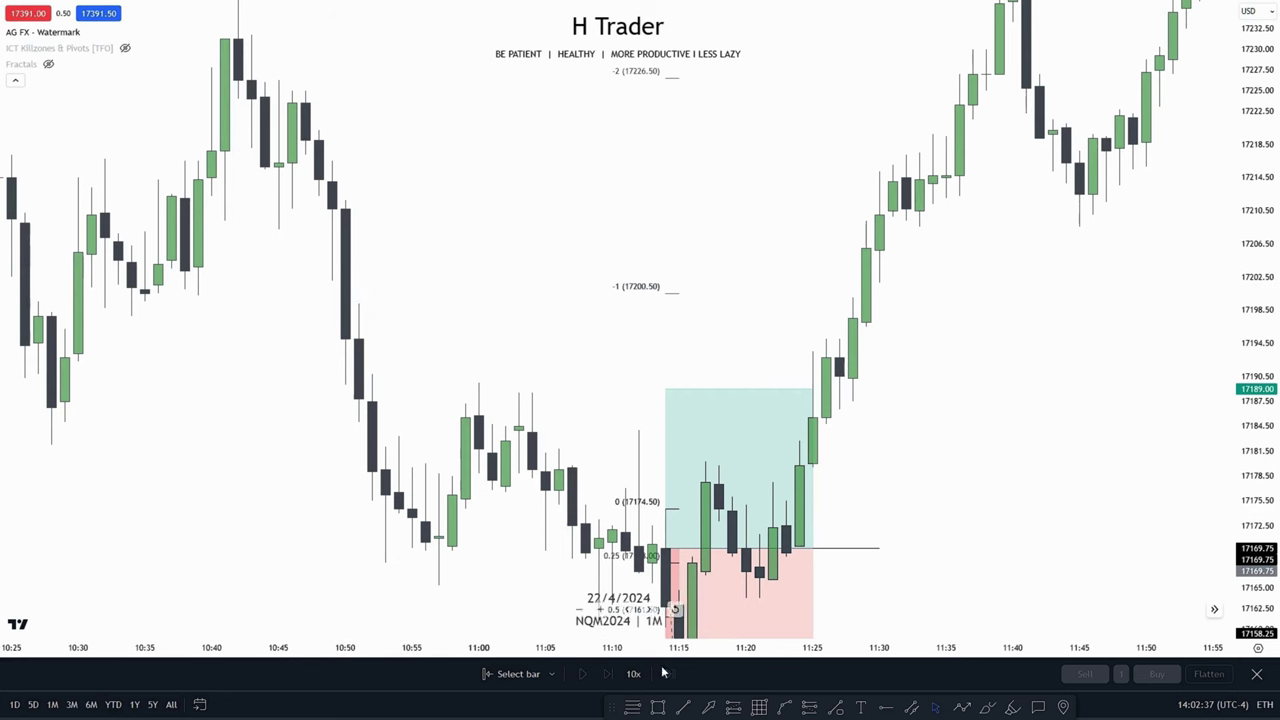
left_click(658, 707)
left_click(333, 282)
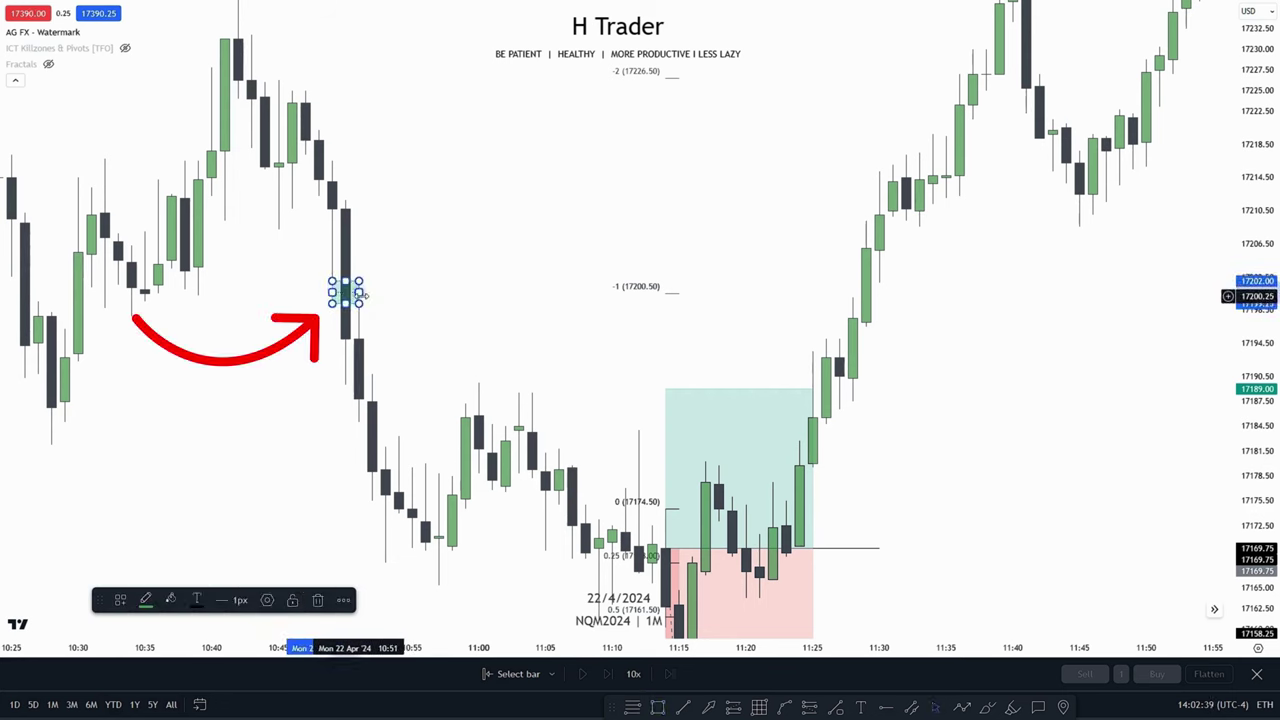
left_click_drag(360, 292, 960, 330)
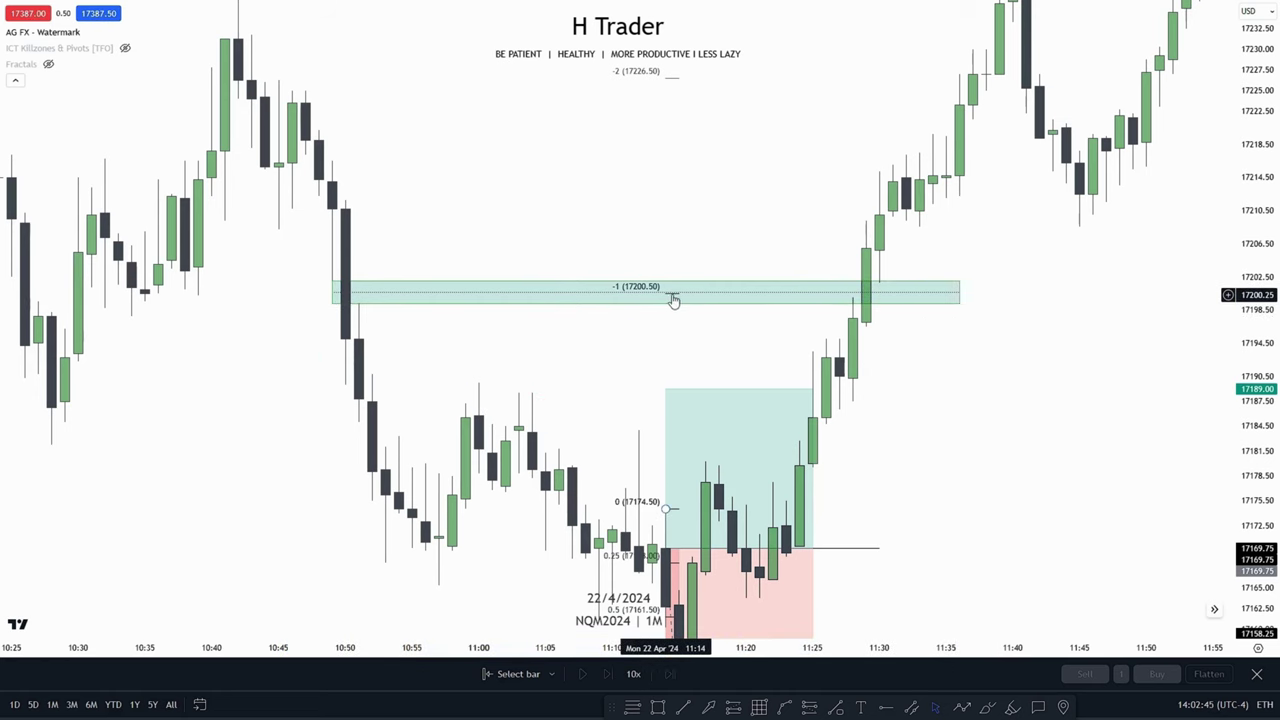
left_click_drag(930, 359, 881, 373)
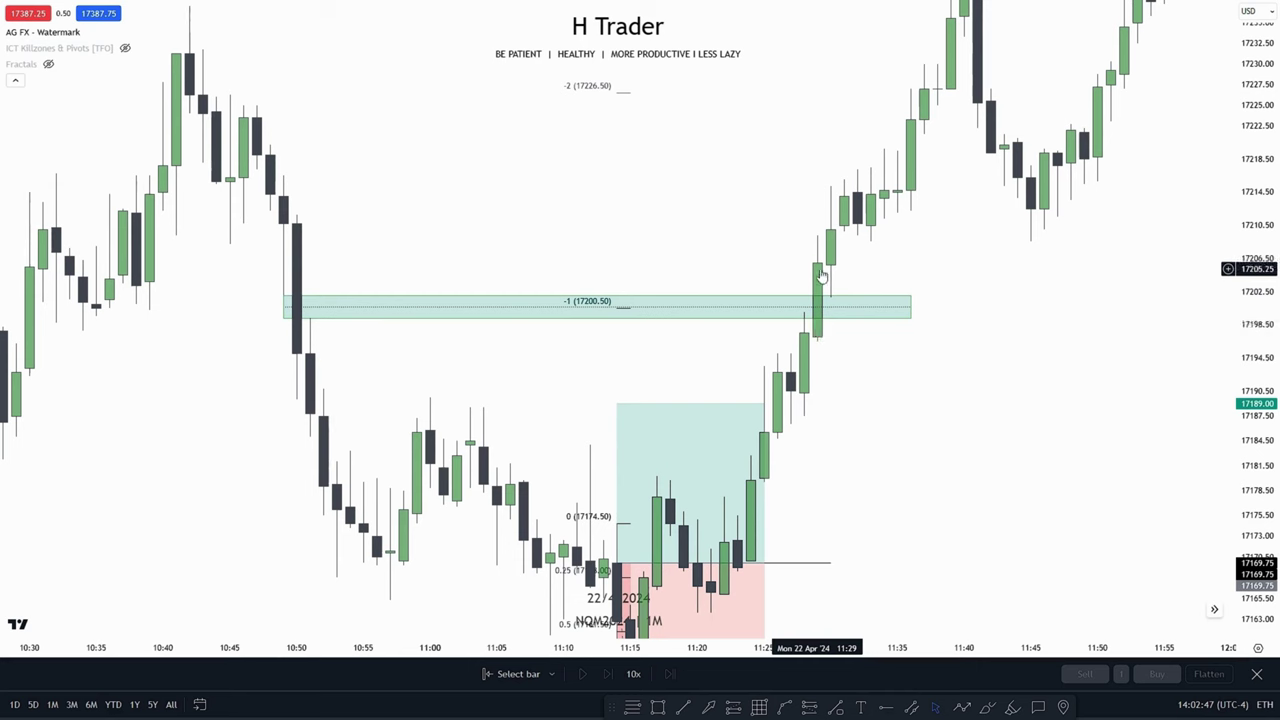
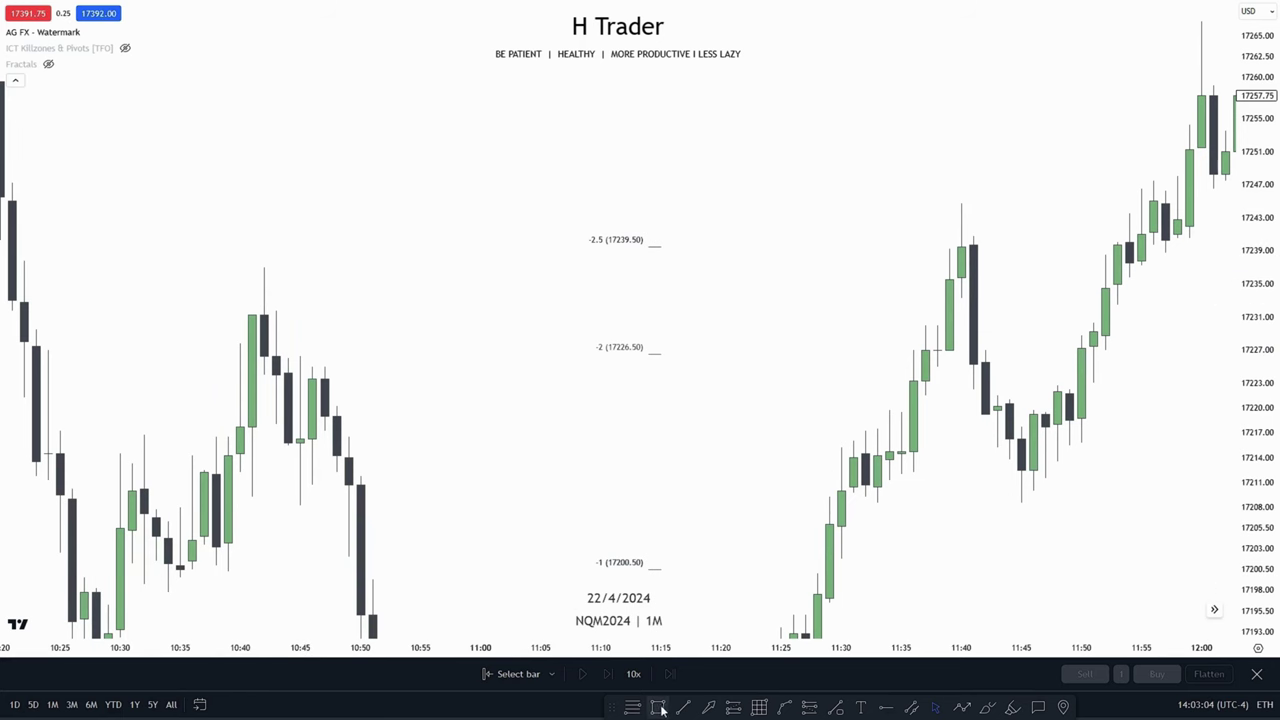
Draw a horizontal line at 17237.00 from the 10:42 candle's high to the 11:40 candle.
left_click(264, 270)
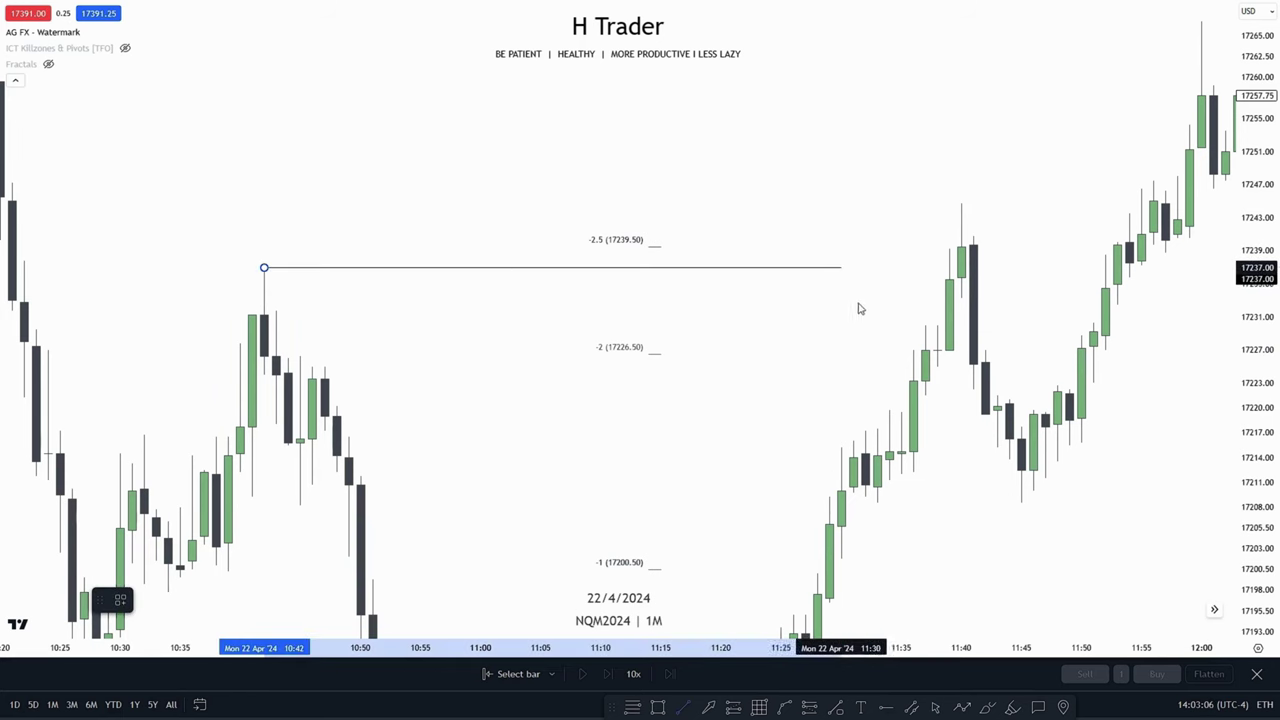
left_click(943, 266)
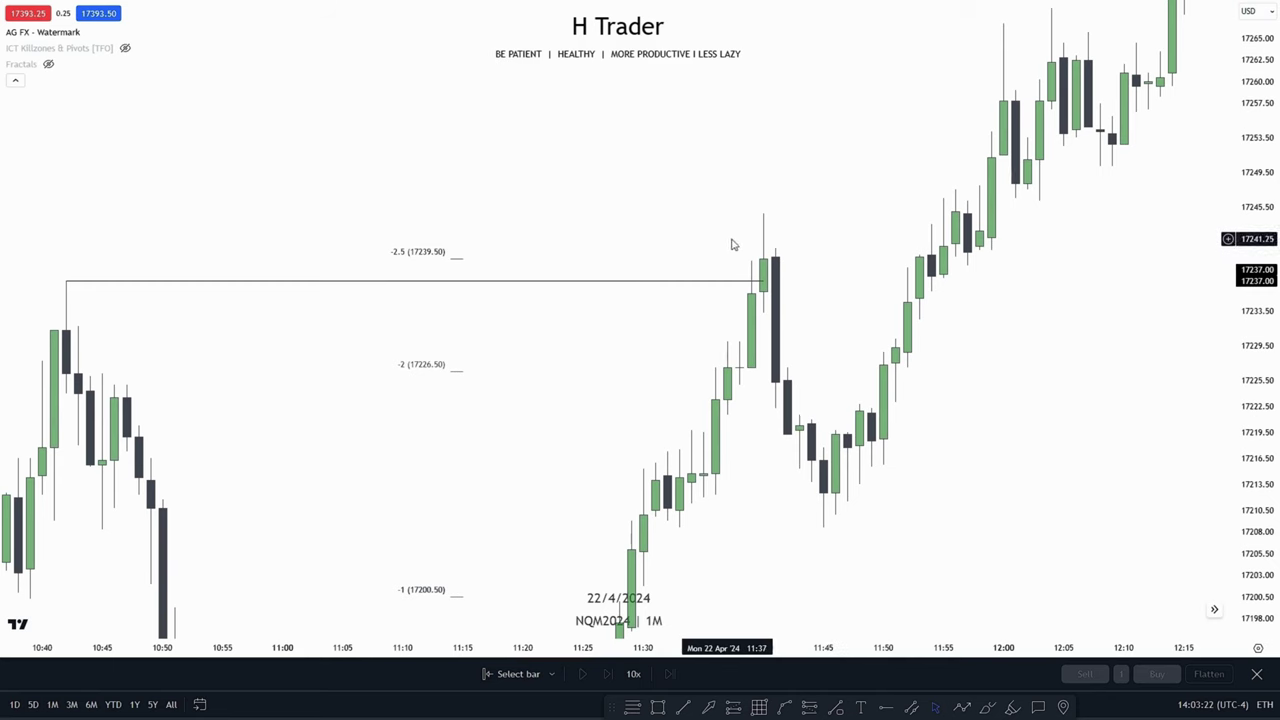
Draw a temporary horizontal line along the -2.5 Fibonacci level at 17239.50 from 11:13 to 11:50, and delete it.
left_click(680, 706)
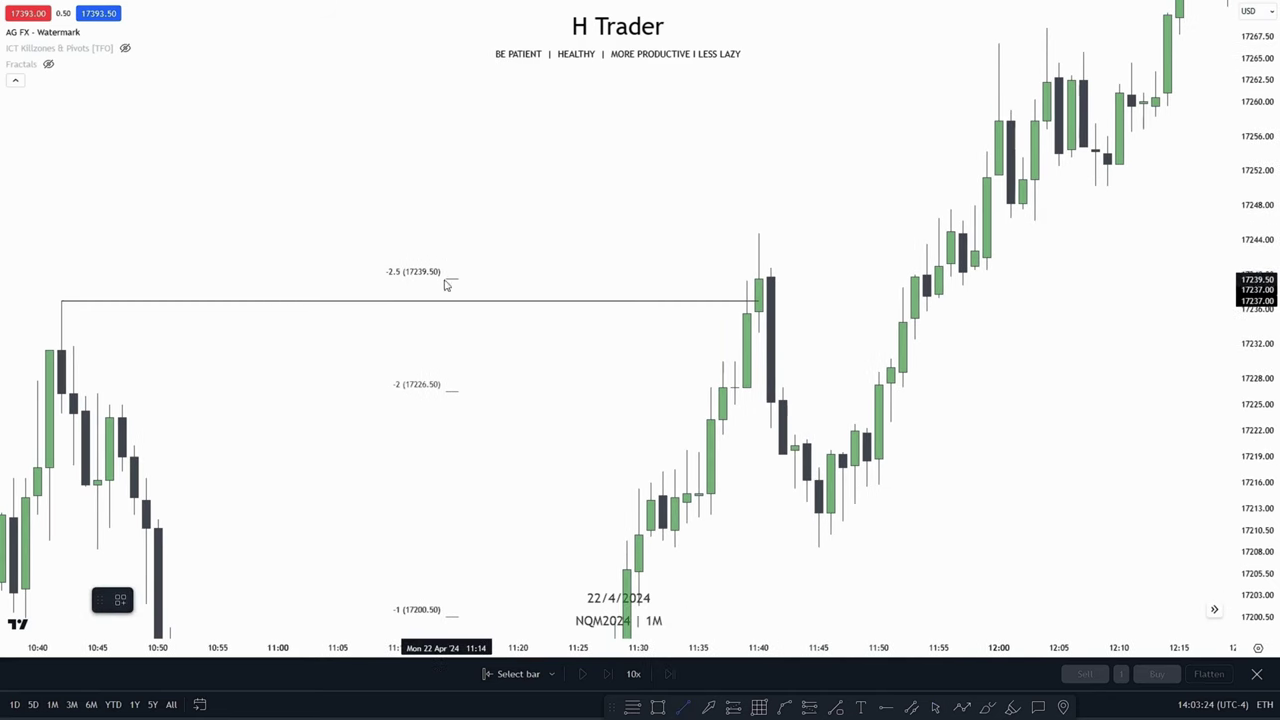
left_click(435, 281)
left_click(876, 362, "shift")
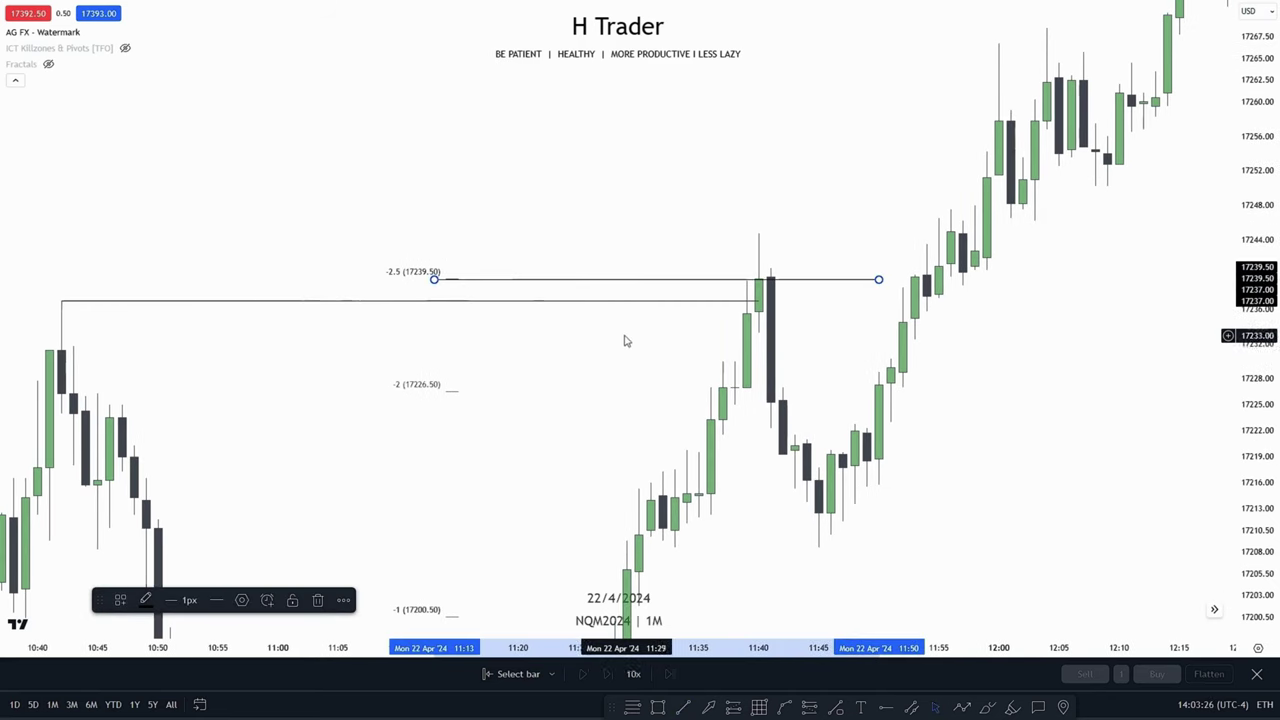
key("Delete")
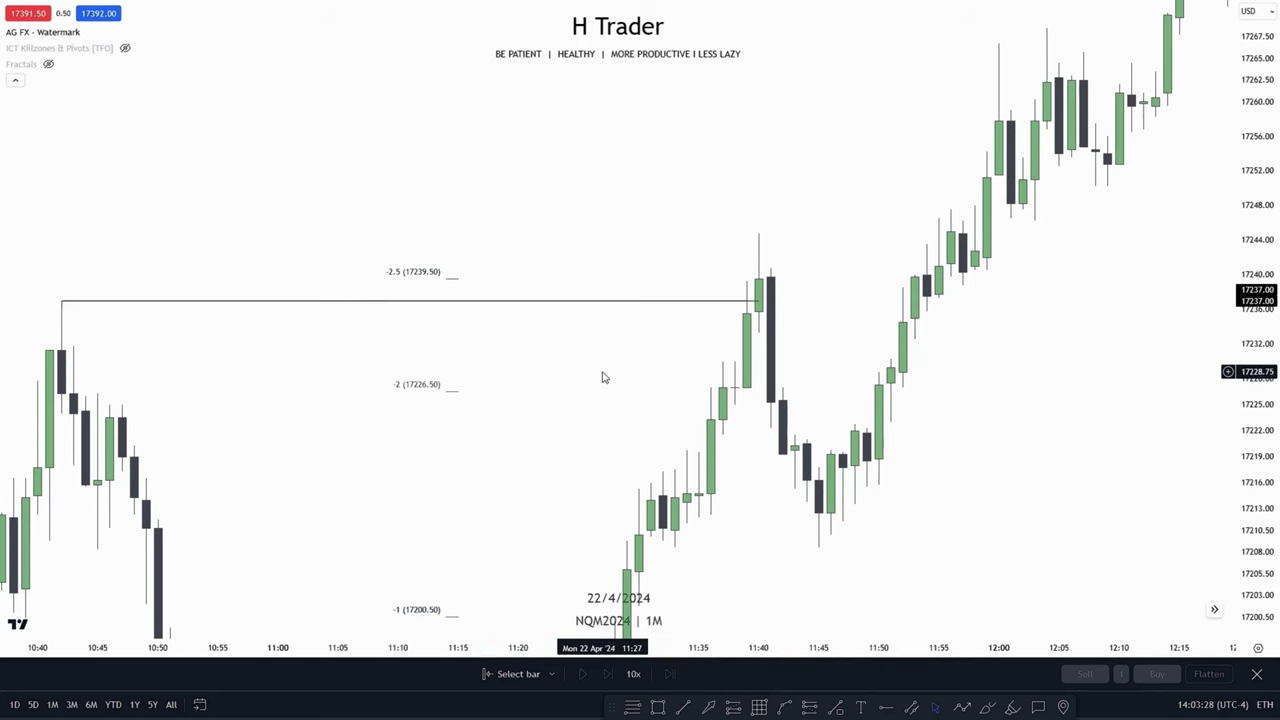
Examine the Fibonacci levels from -1 to -4 and the price retracement following the 11:40 high.
left_click_drag(617, 417, 546, 334)
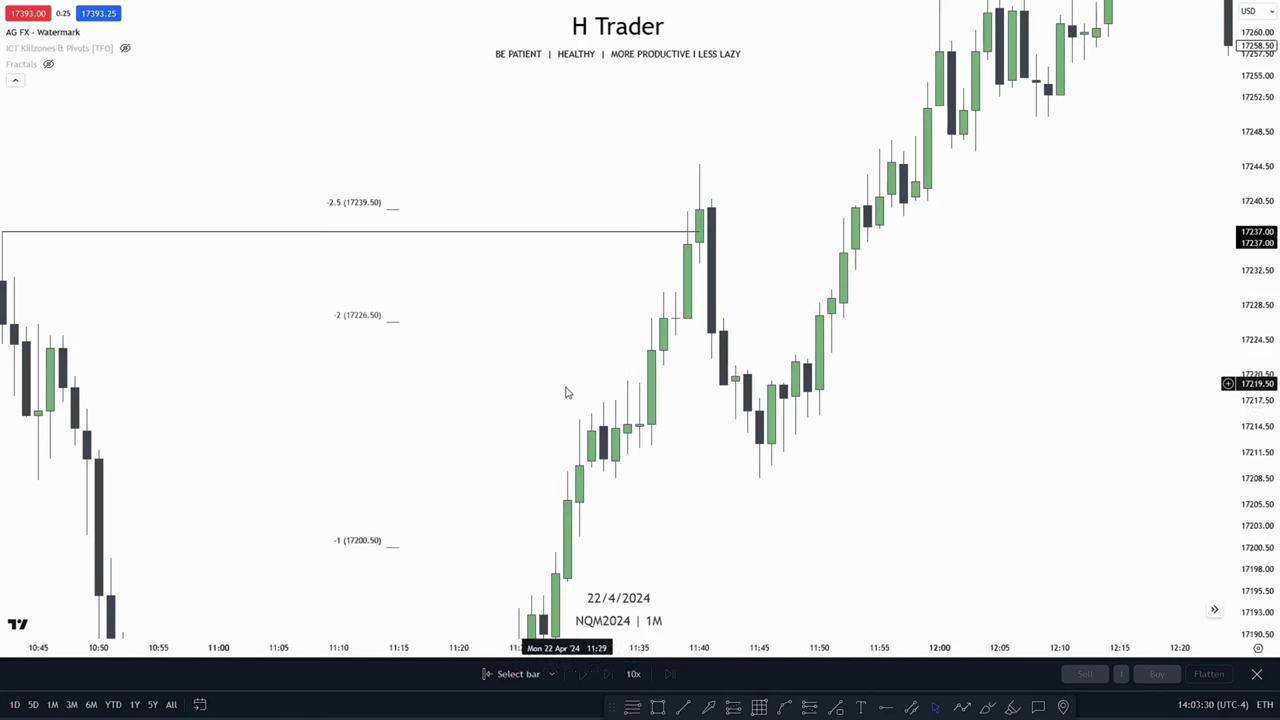
left_click_drag(511, 414, 706, 528)
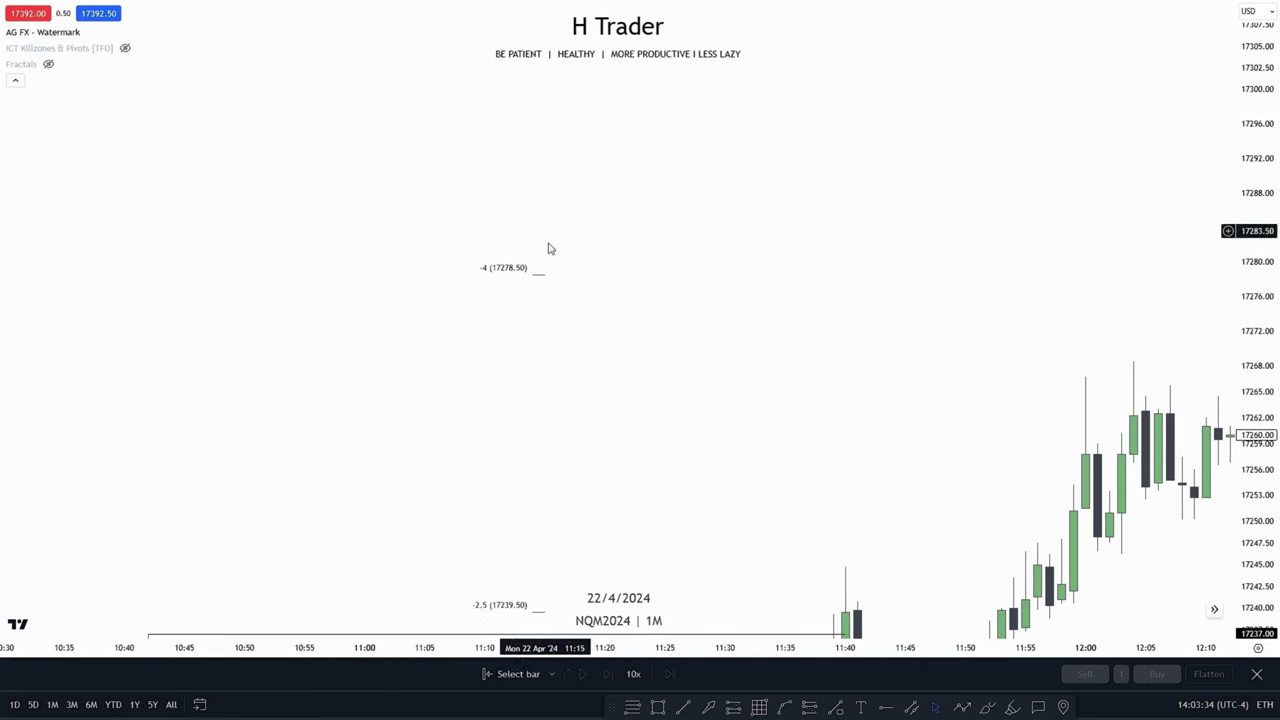
left_click_drag(698, 470, 617, 212)
left_click_drag(648, 484, 630, 363)
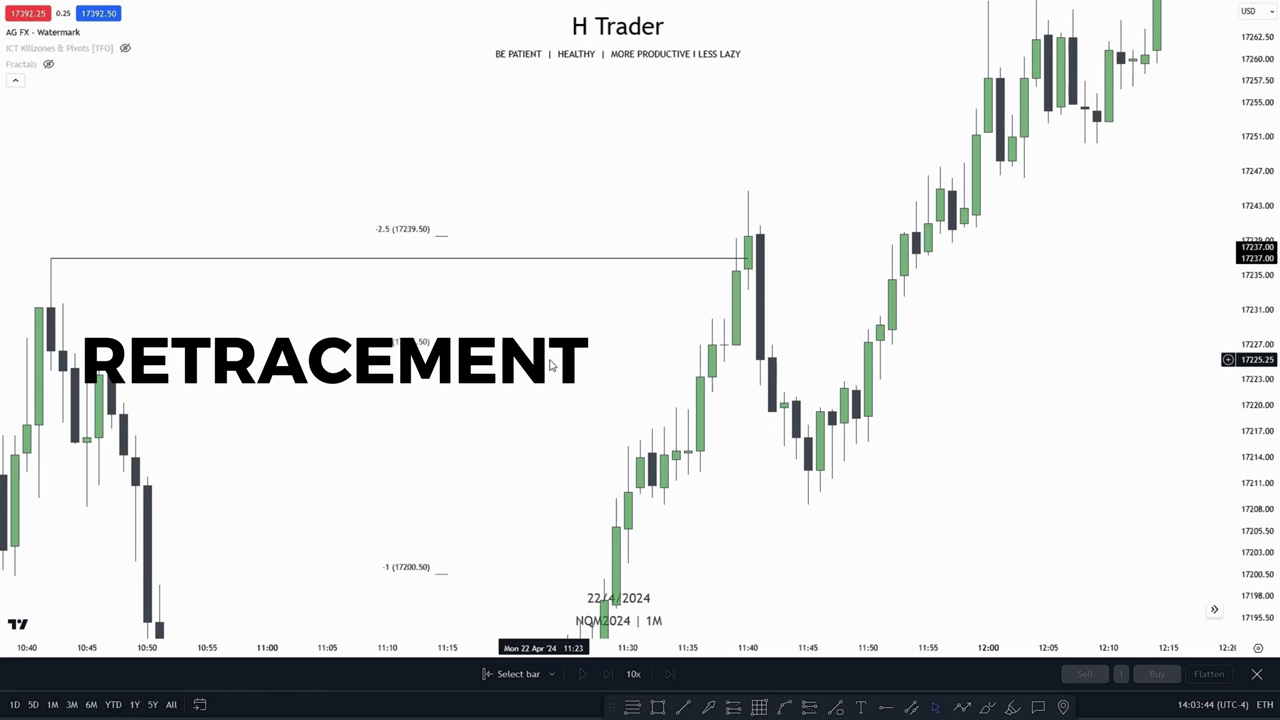
left_click_drag(766, 514, 691, 431)
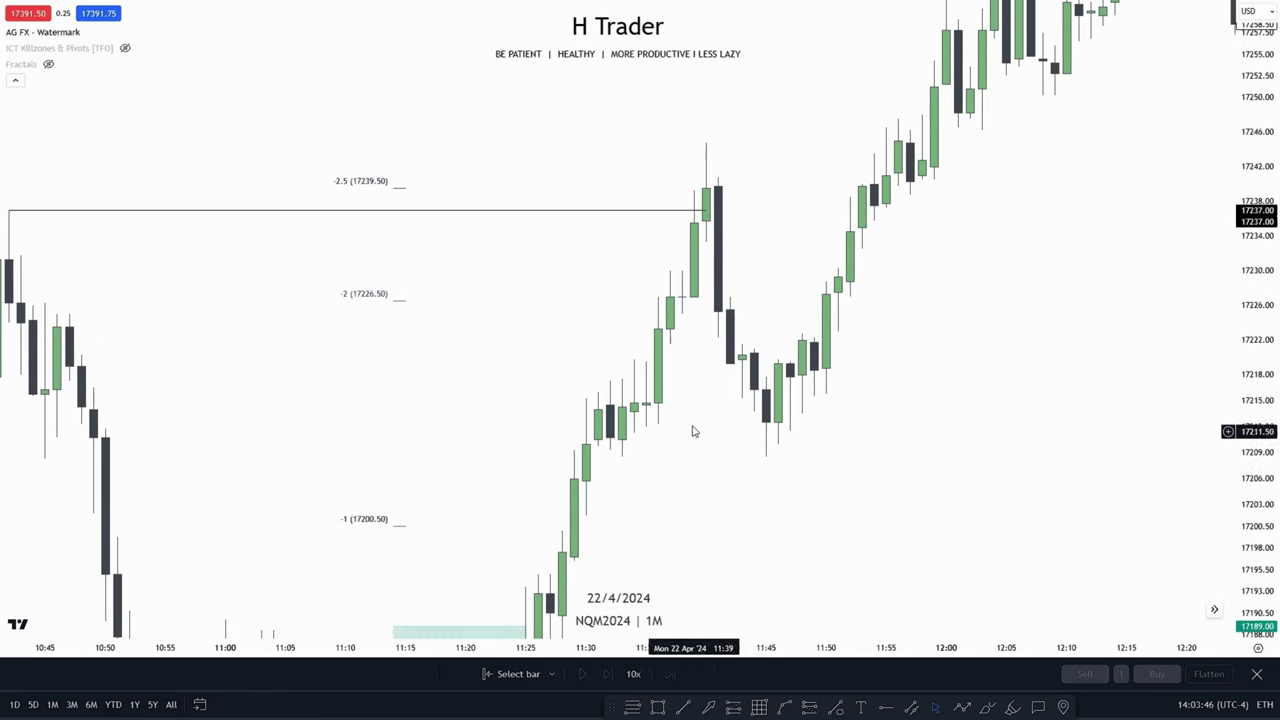
scroll(780, 218, "down", 2)
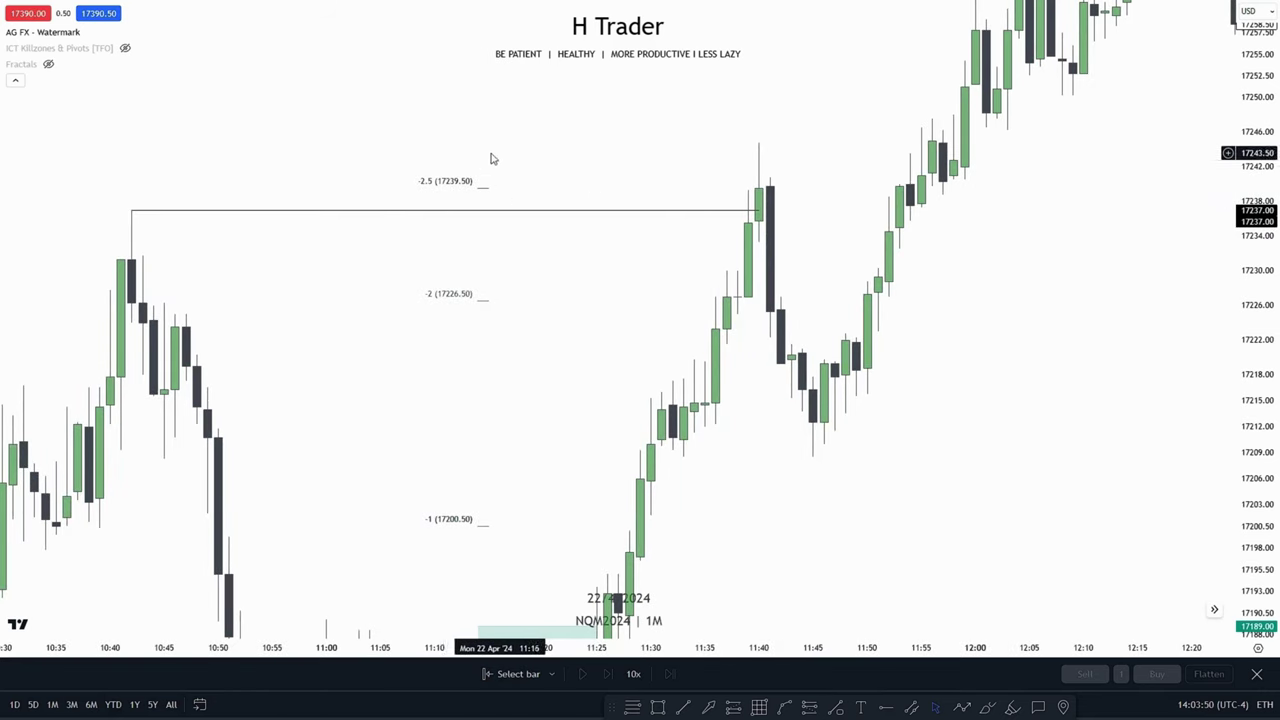
Mark the gap above the 11:29 candle's 17209.25 high with a temporary rectangle extended to 12:10, and delete it.
left_click_drag(637, 317, 576, 299)
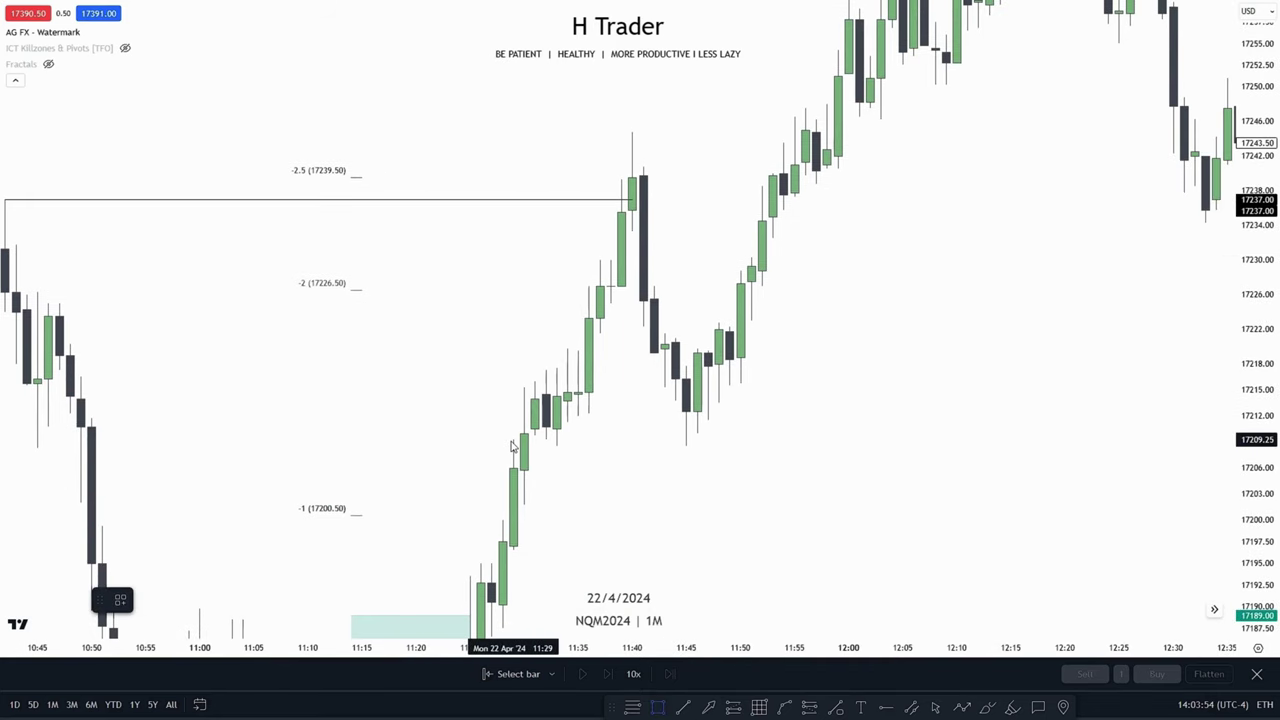
left_click_drag(511, 446, 957, 437)
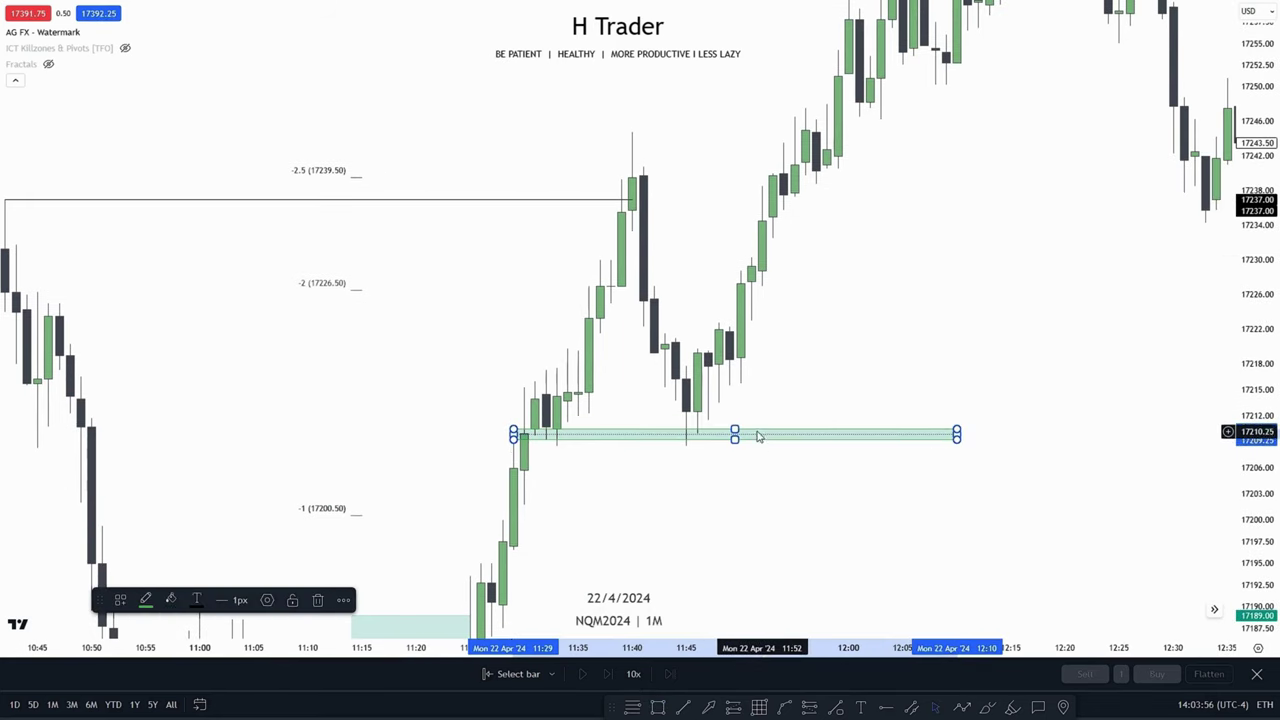
key("Delete")
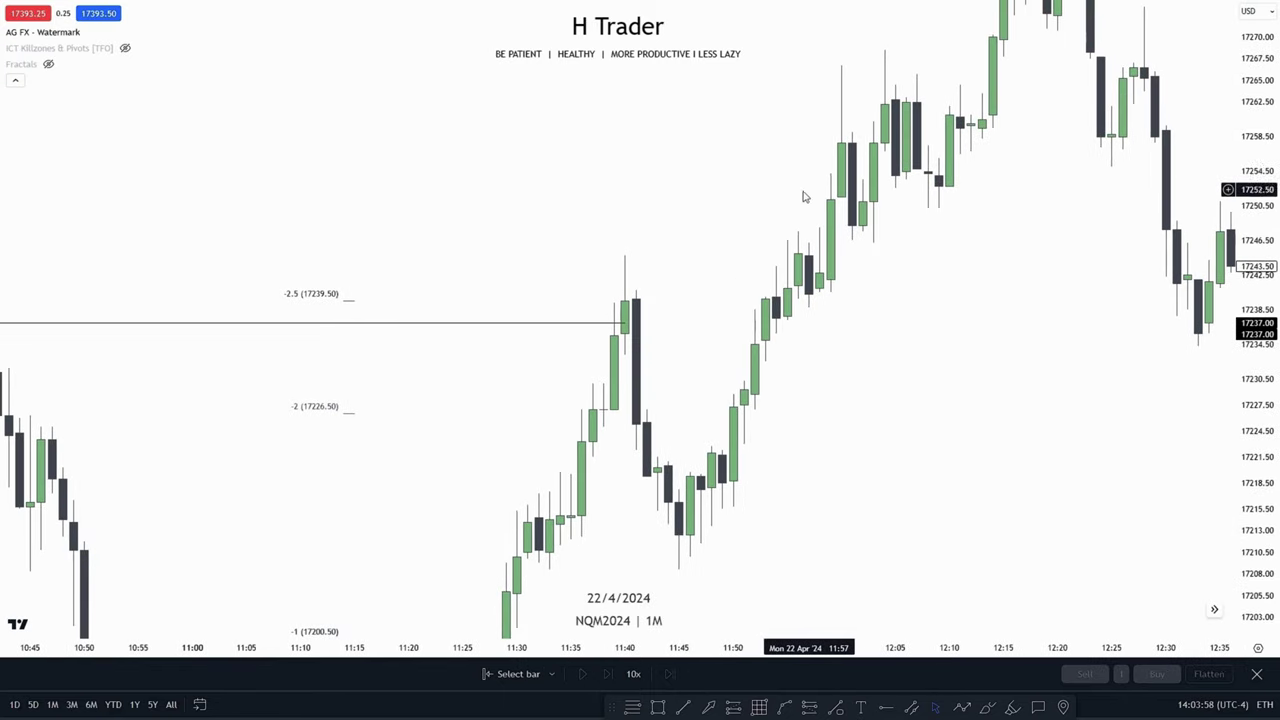
Extend a temporary horizontal line along the -2.5 level from 11:12 to 12:11 across the second rally, and delete it.
left_click(684, 707)
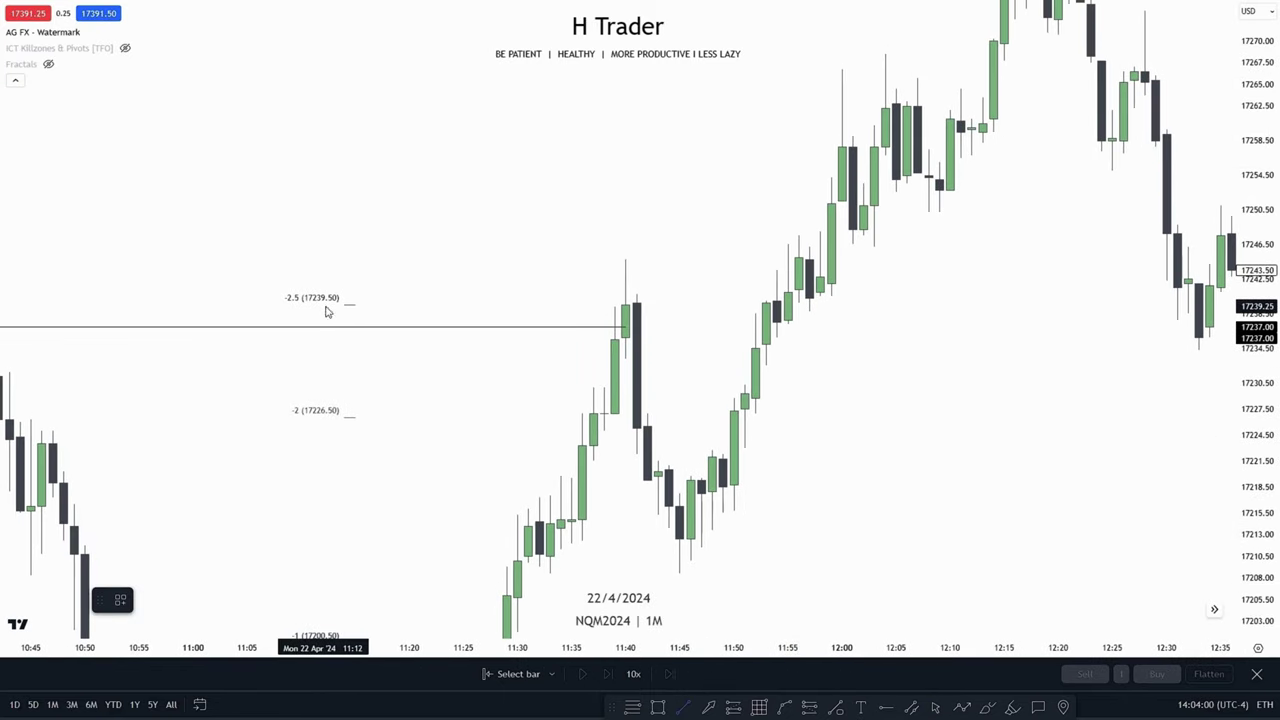
left_click(321, 305)
left_click(960, 306)
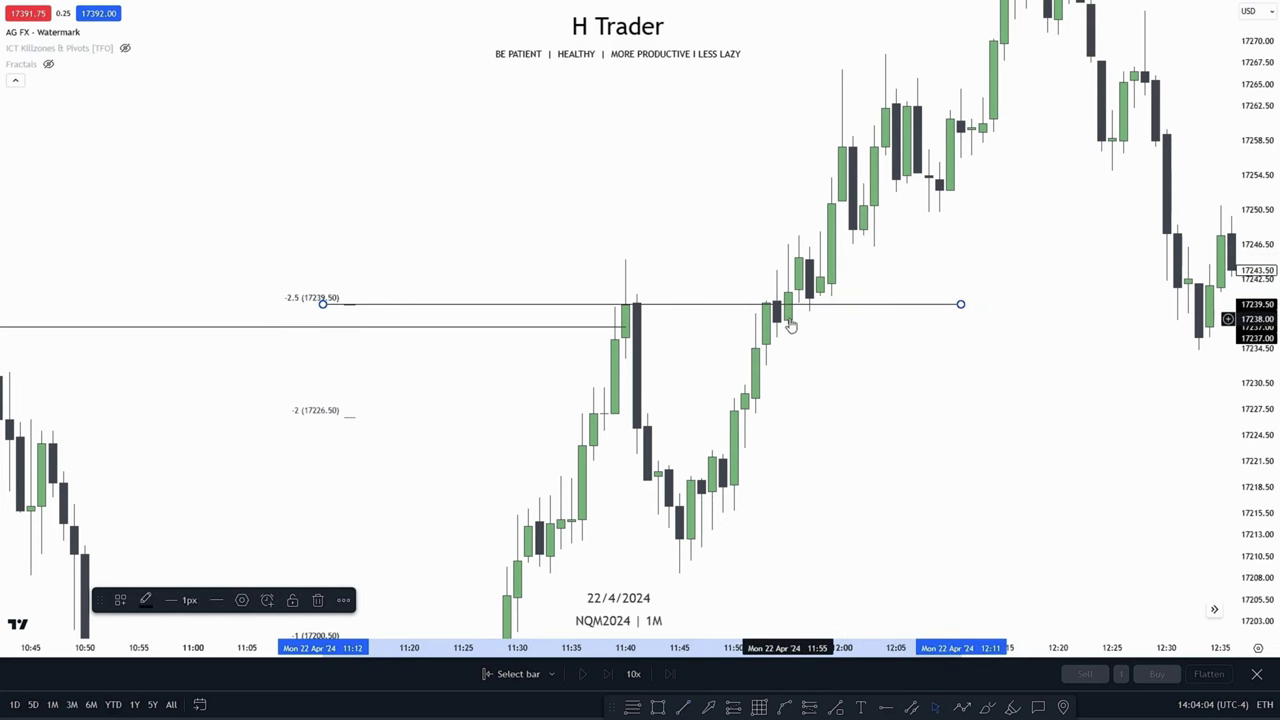
key("Delete")
Examine the -4 Fibonacci level at 17278.50 against the earlier decline around 10:00 to 10:20 and the rally after 12:00.
left_click_drag(886, 363, 869, 470)
scroll(910, 396, "down", 1)
scroll(910, 396, "down", 1)
left_click_drag(899, 275, 927, 420)
left_click_drag(731, 307, 793, 352)
scroll(565, 301, "left", 5)
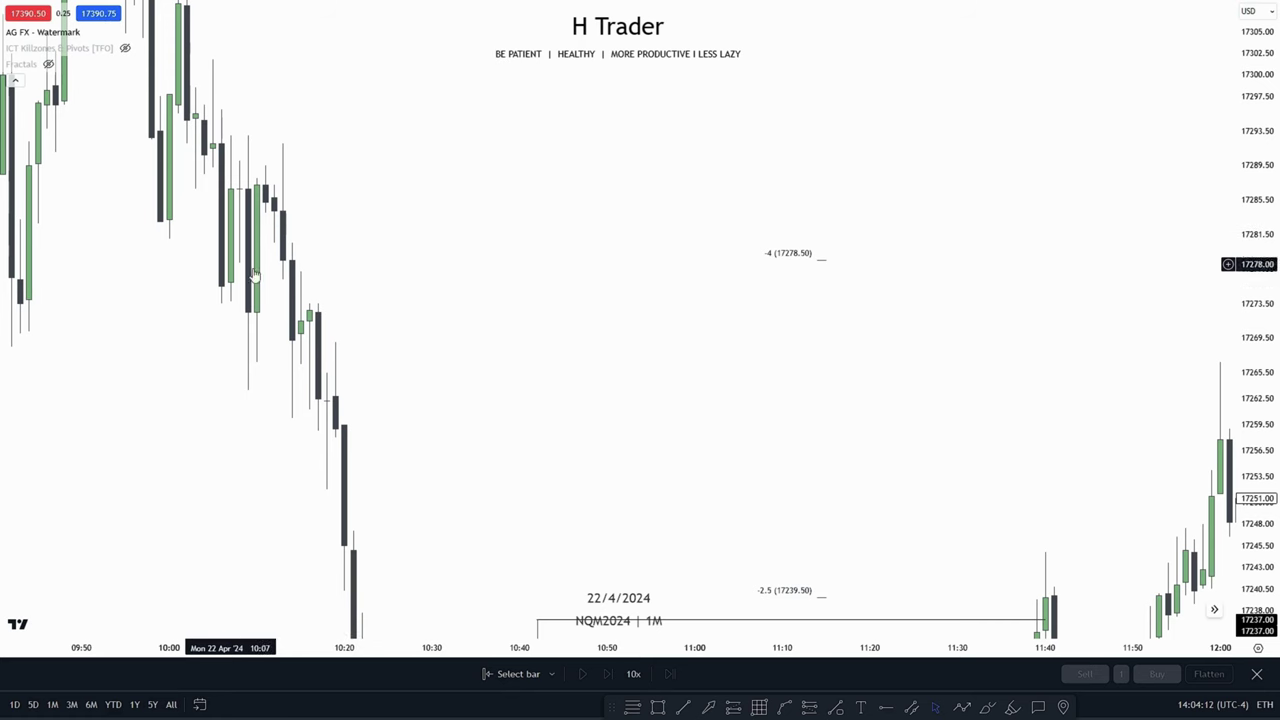
scroll(665, 317, "right", 5)
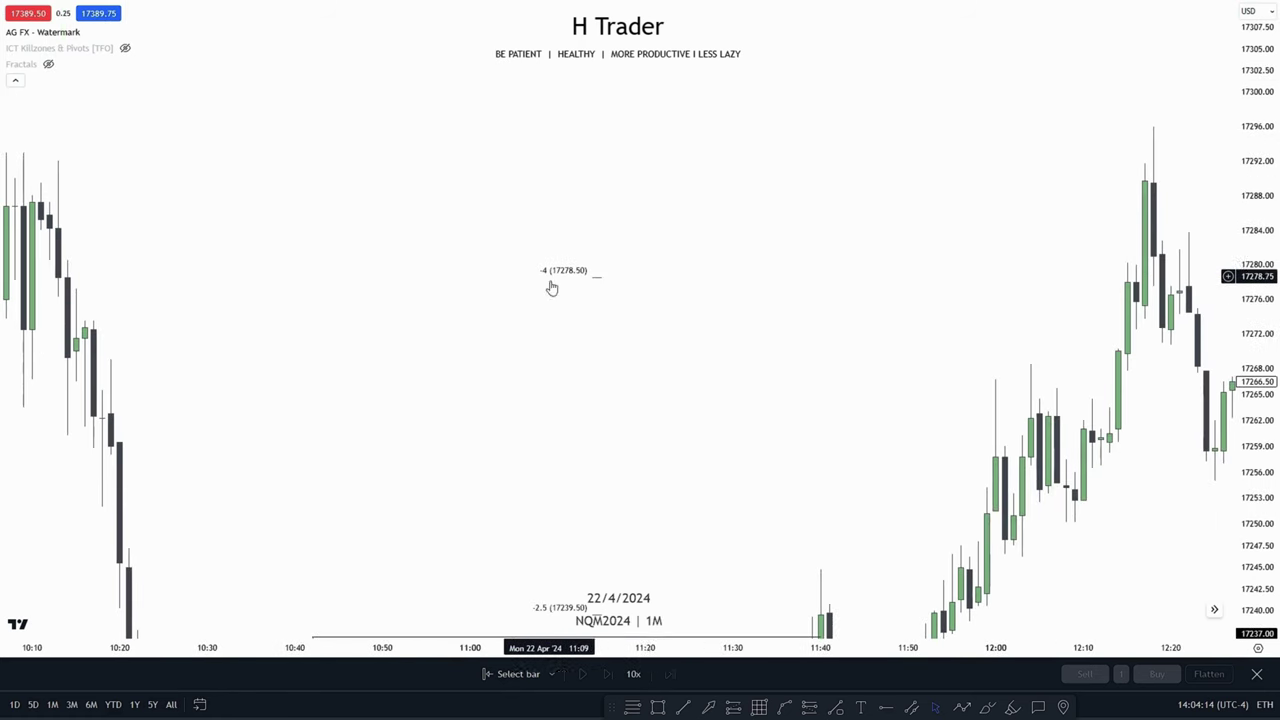
scroll(651, 340, "right", 3)
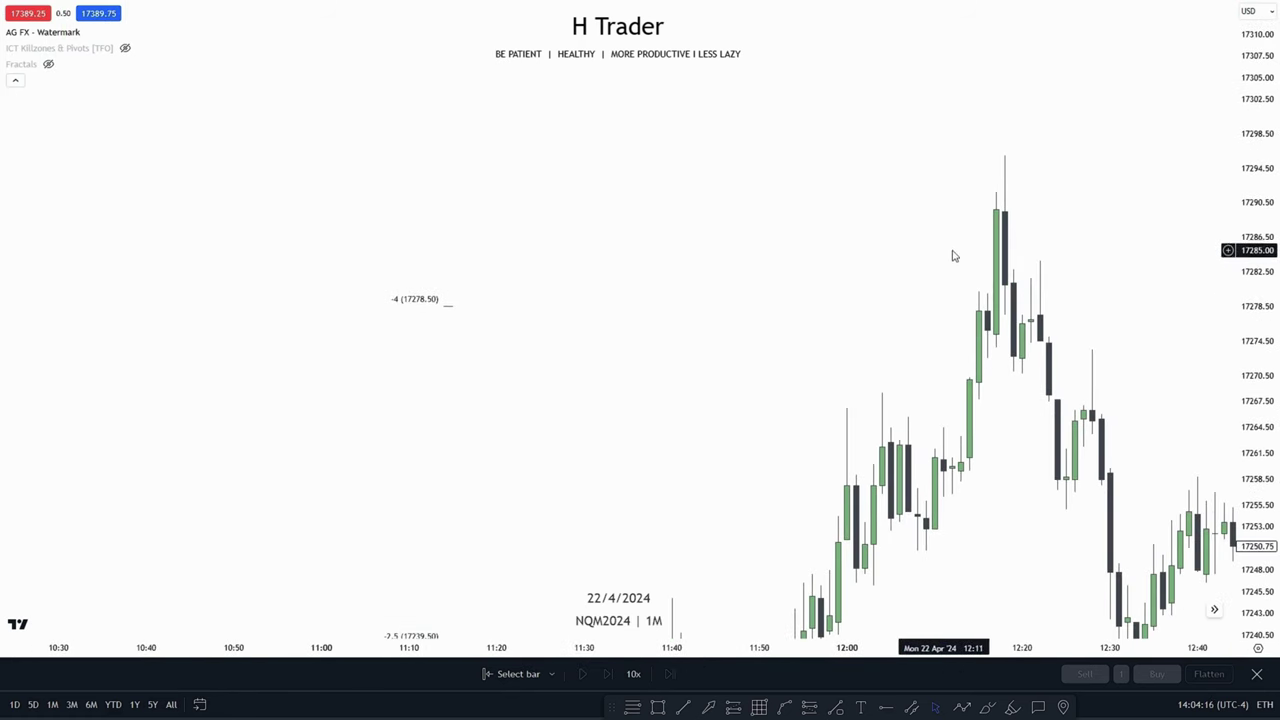
scroll(903, 349, "right", 6)
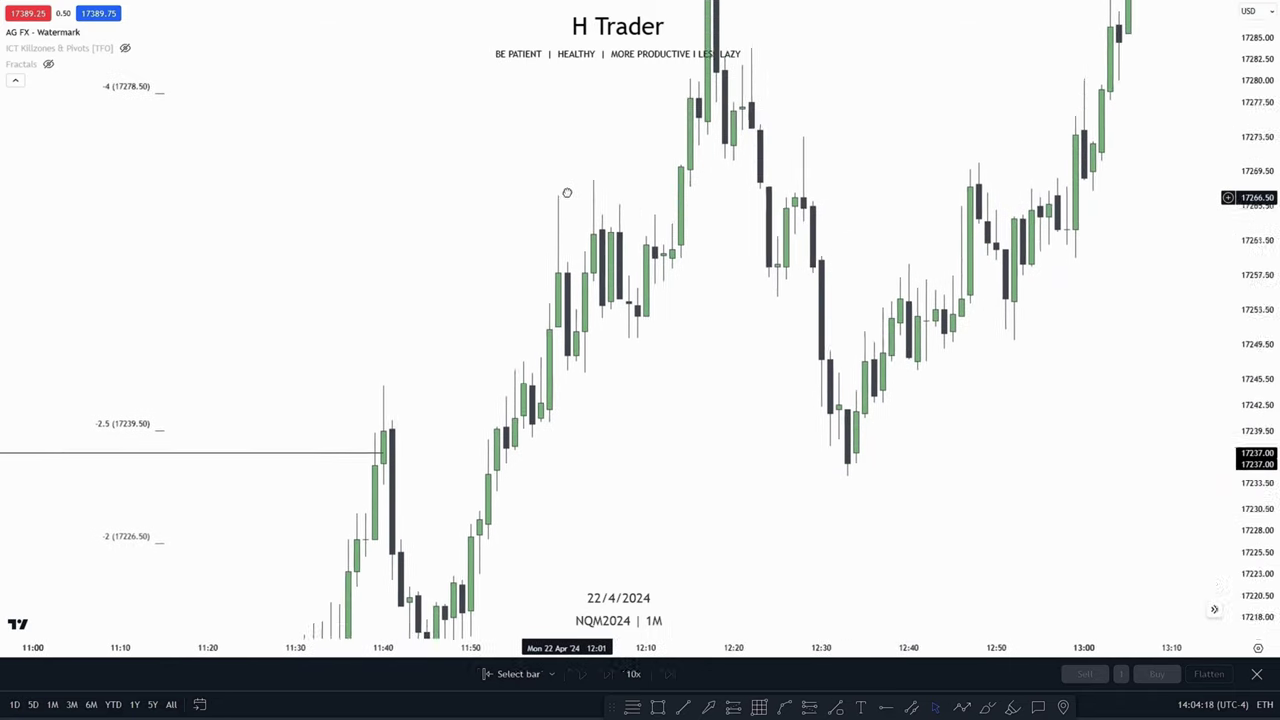
Compare the -2, -2.5 and -4 Fibonacci levels with the price swings between 11:40 and 12:35, compressing the price scale.
left_click_drag(658, 319, 626, 308)
left_click_drag(712, 396, 730, 384)
scroll(751, 423, "down", 2)
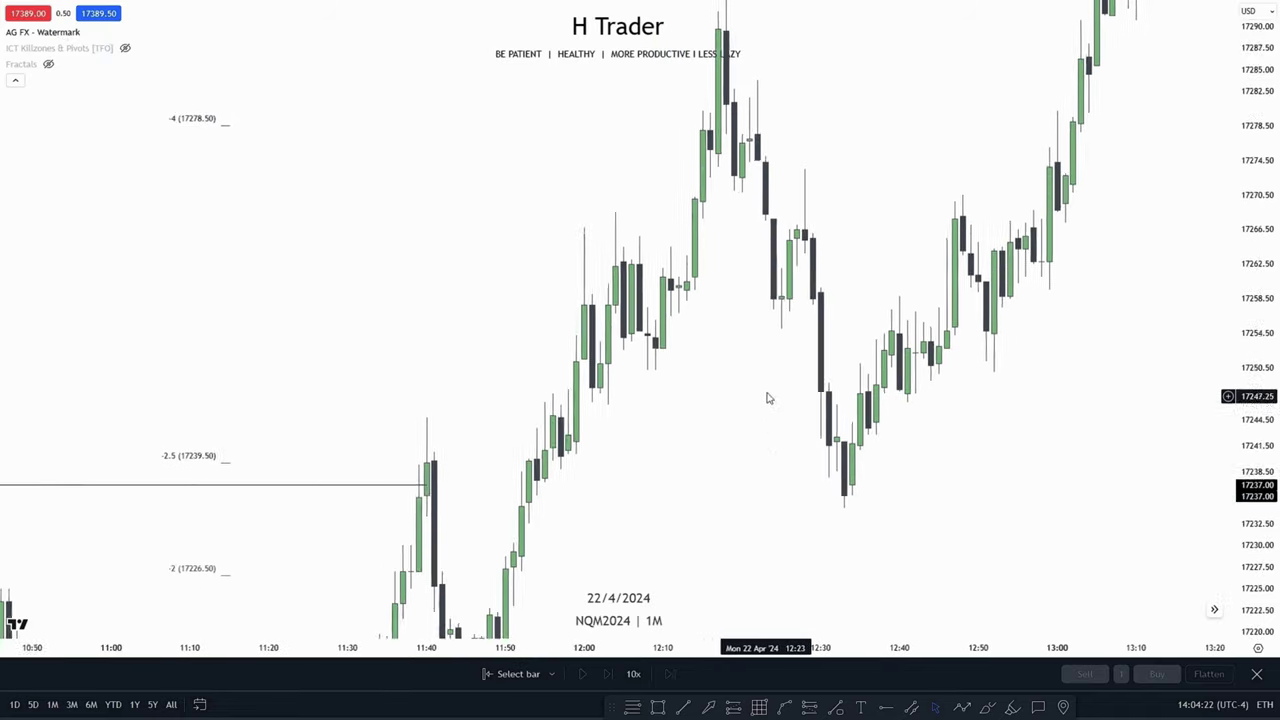
left_click_drag(1250, 243, 1250, 280)
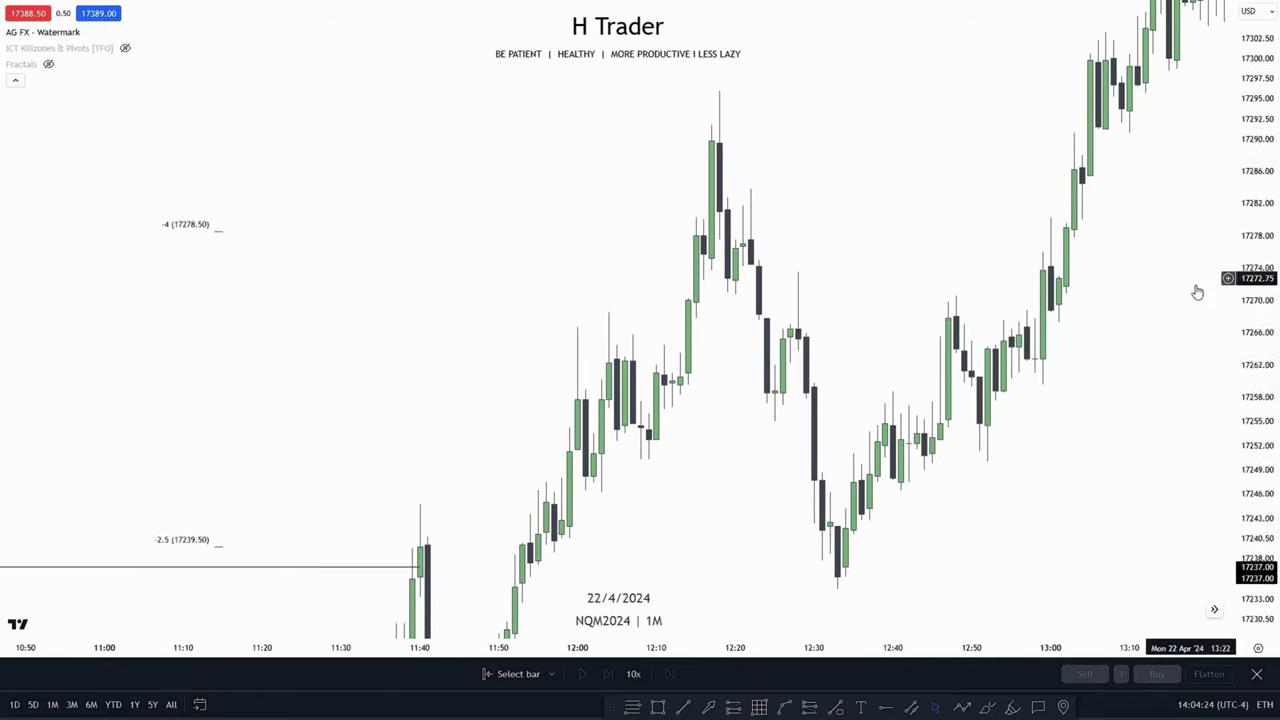
left_click_drag(781, 440, 797, 427)
scroll(797, 427, "left", 2)
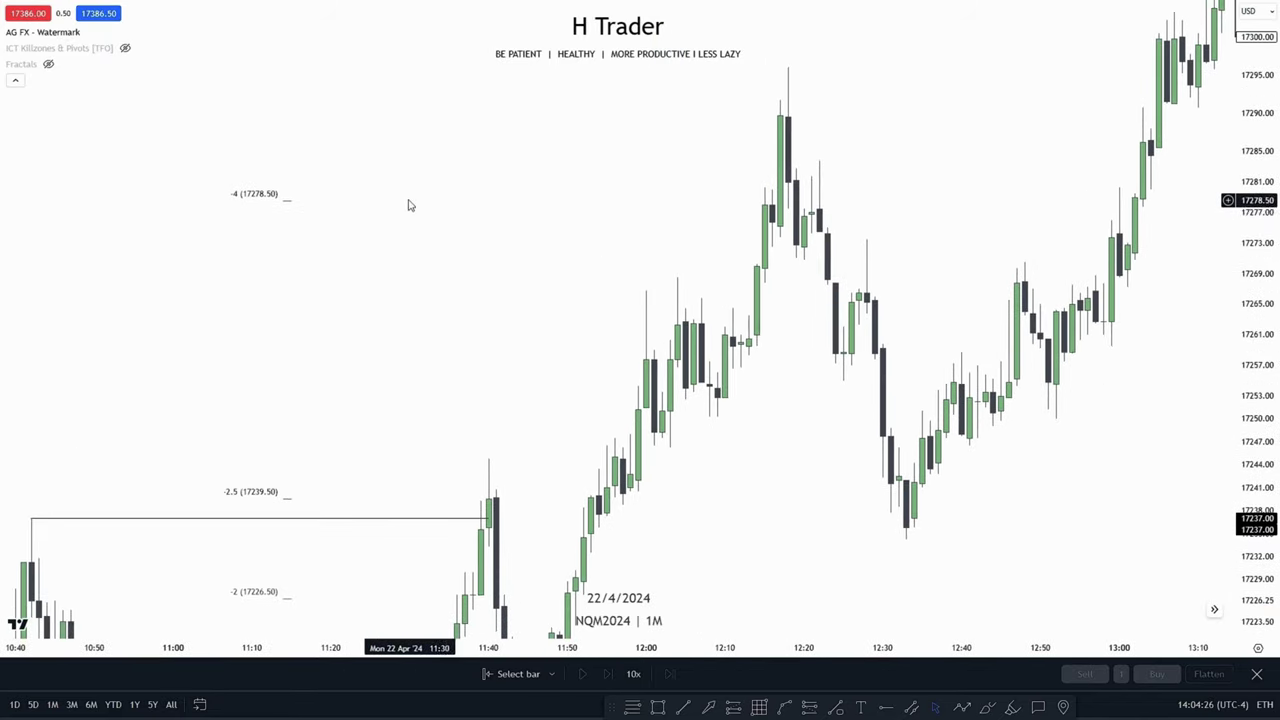
scroll(380, 192, "left", 1)
scroll(366, 357, "left", 2)
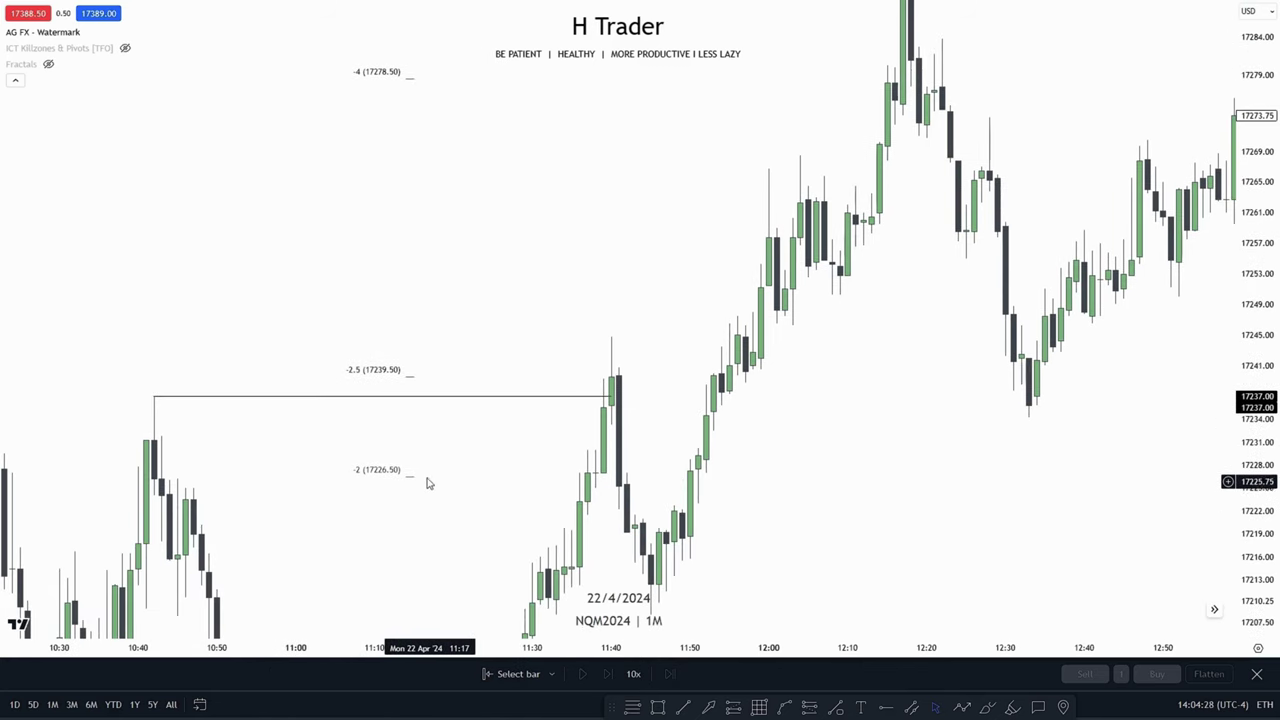
scroll(409, 376, "left", 1)
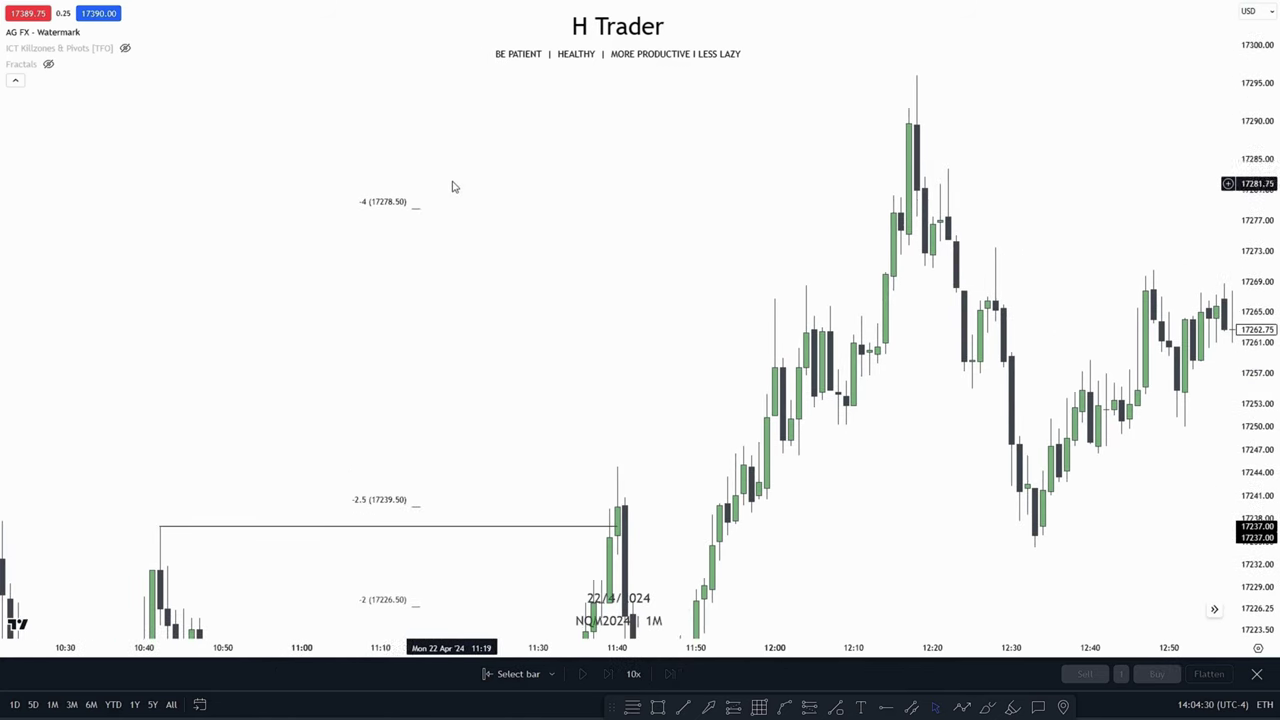
scroll(597, 291, "right", 3)
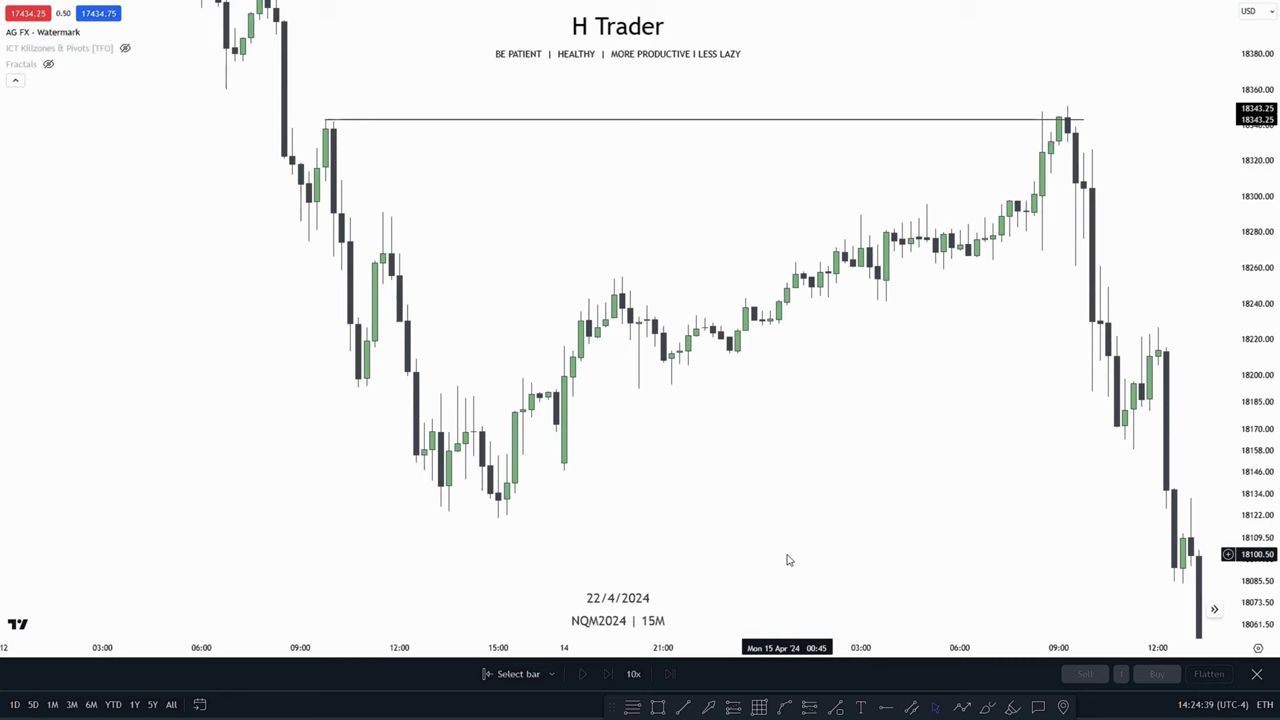
On the 15-minute chart, draw a horizontal line at 18124.00 from the 12 April swing low to the 15:15 candle.
left_click(686, 707)
left_click(507, 520)
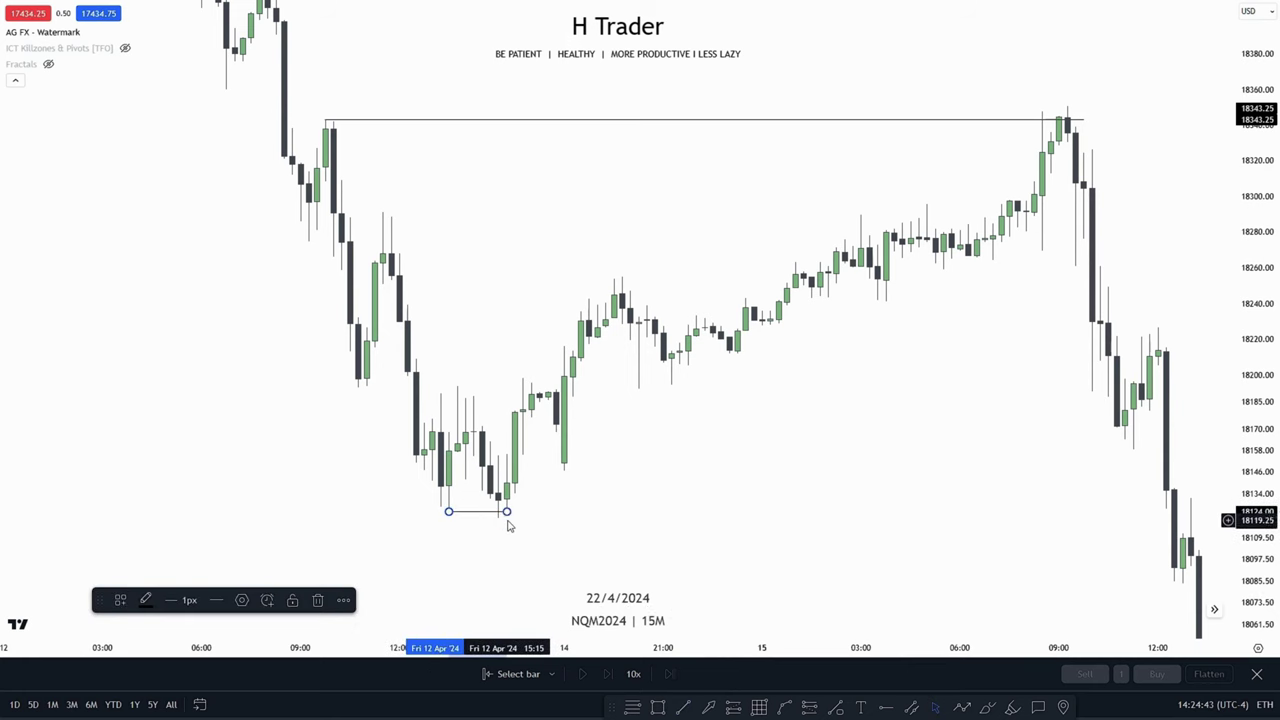
left_click(588, 528)
mouse_move(597, 513)
left_mouse_down()
mouse_move(589, 497)
mouse_move(580, 505)
left_mouse_up()
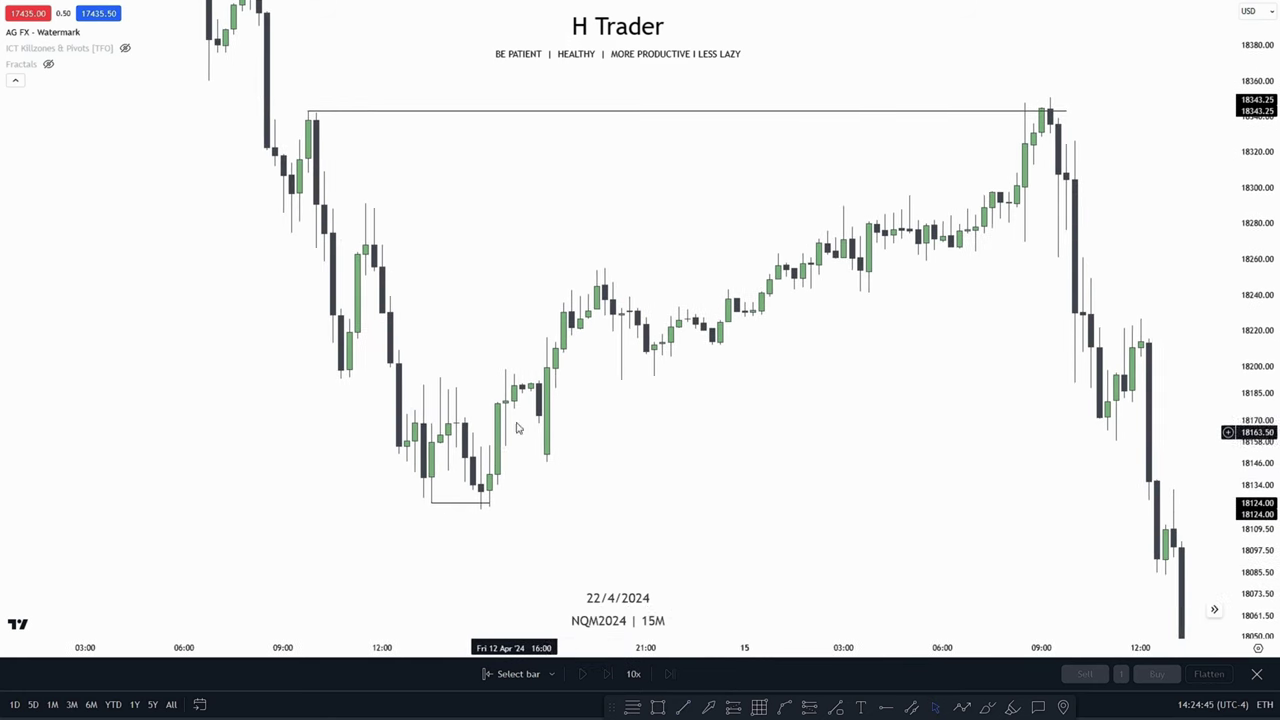
Draw Fibonacci levels from the 18120.25 low at 15:00 on 12 April to the preceding 18193.75 high.
left_click_drag(654, 417, 683, 454)
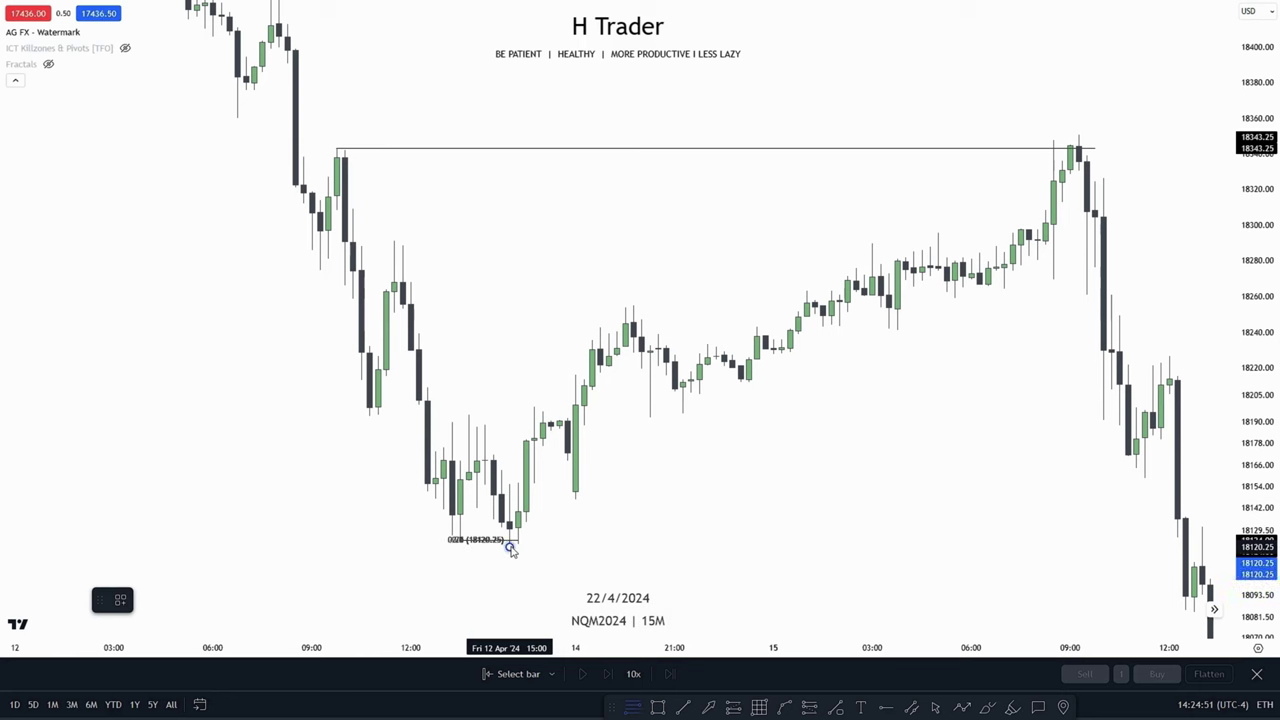
left_click(469, 415)
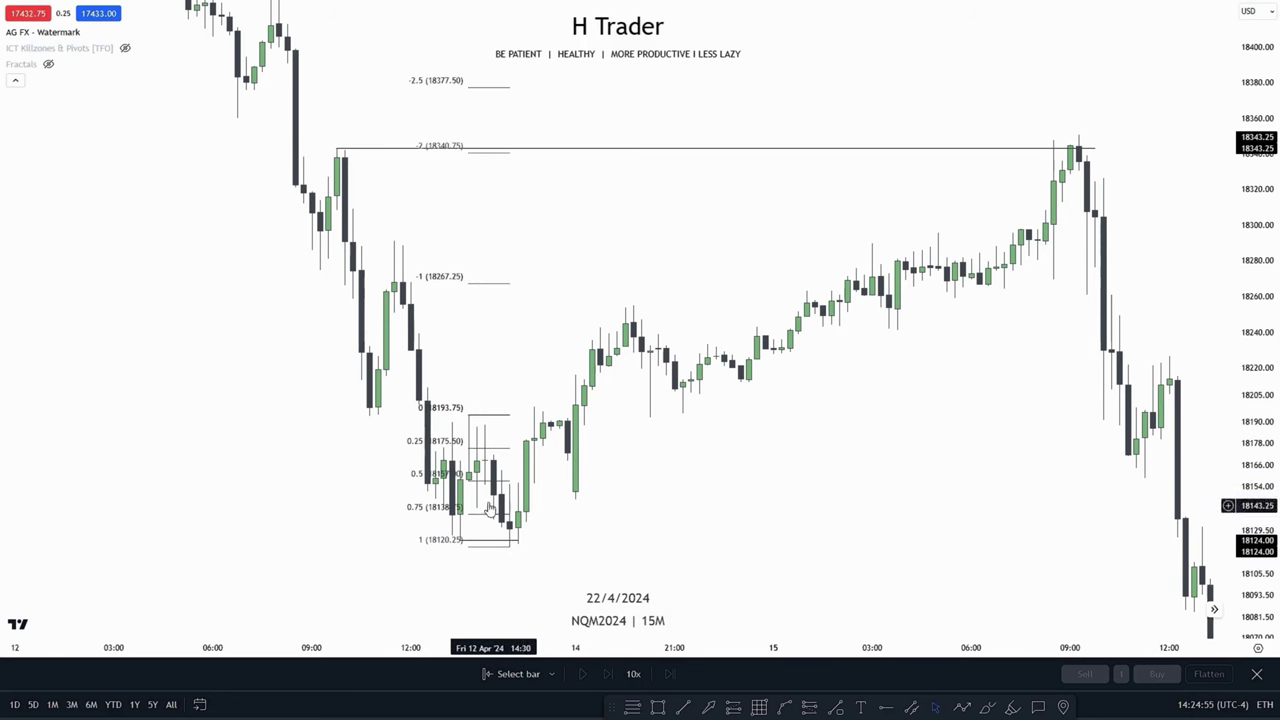
Draw a temporary line at 18291.25 from the 11:30 high on 12 April, extend it to about 07:15 on 15 April, and delete it.
left_click_drag(766, 434, 766, 469)
mouse_move(614, 308)
left_mouse_down()
mouse_move(633, 326)
mouse_move(601, 307)
left_mouse_up()
left_click(683, 712)
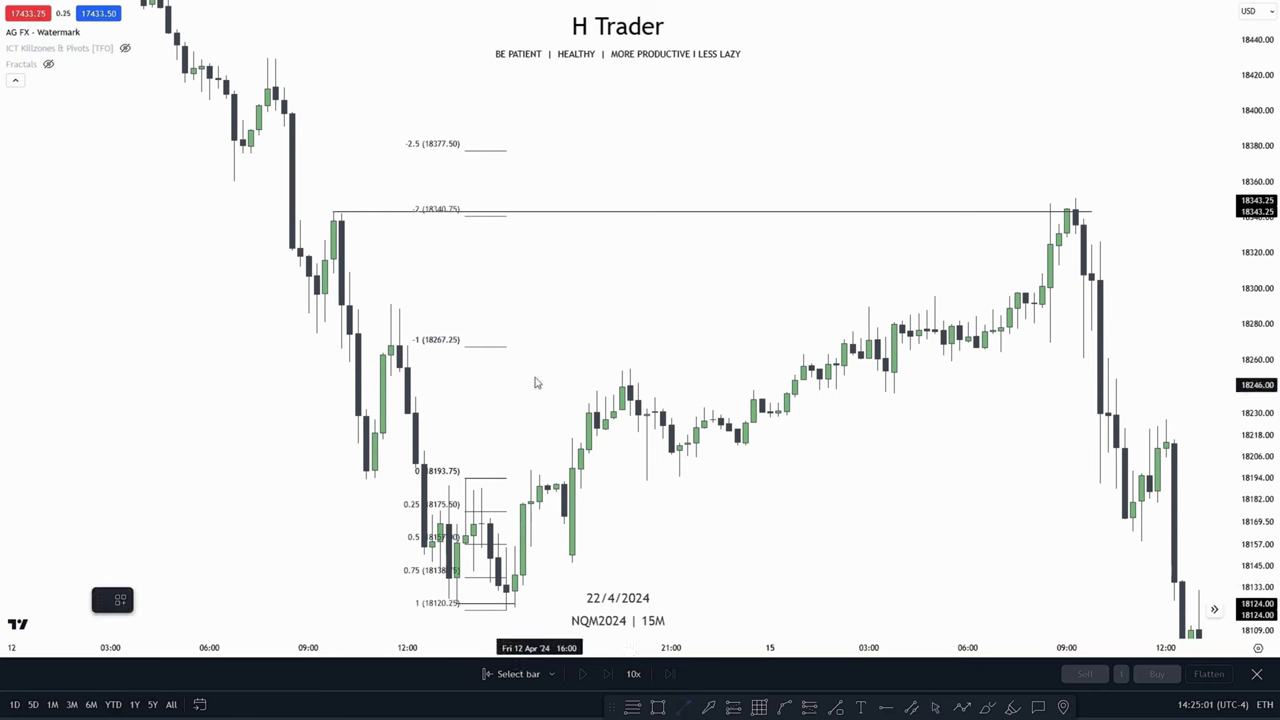
left_click(391, 305)
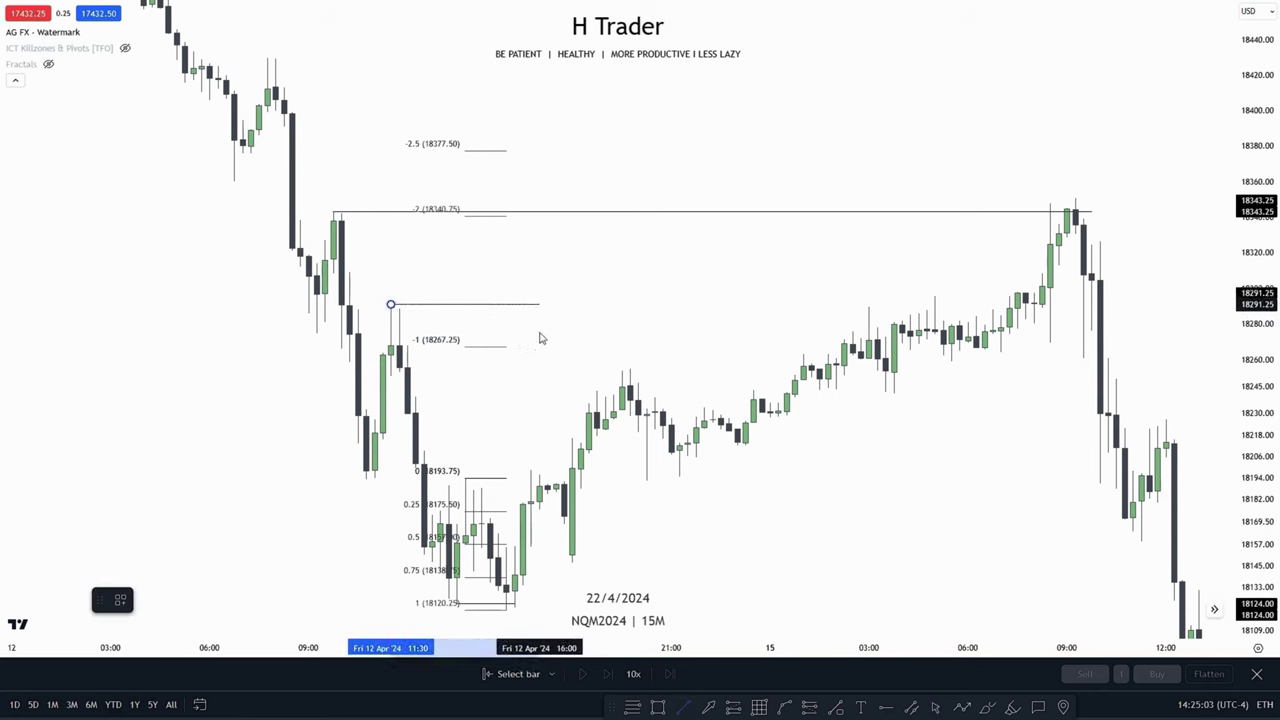
left_click(539, 334)
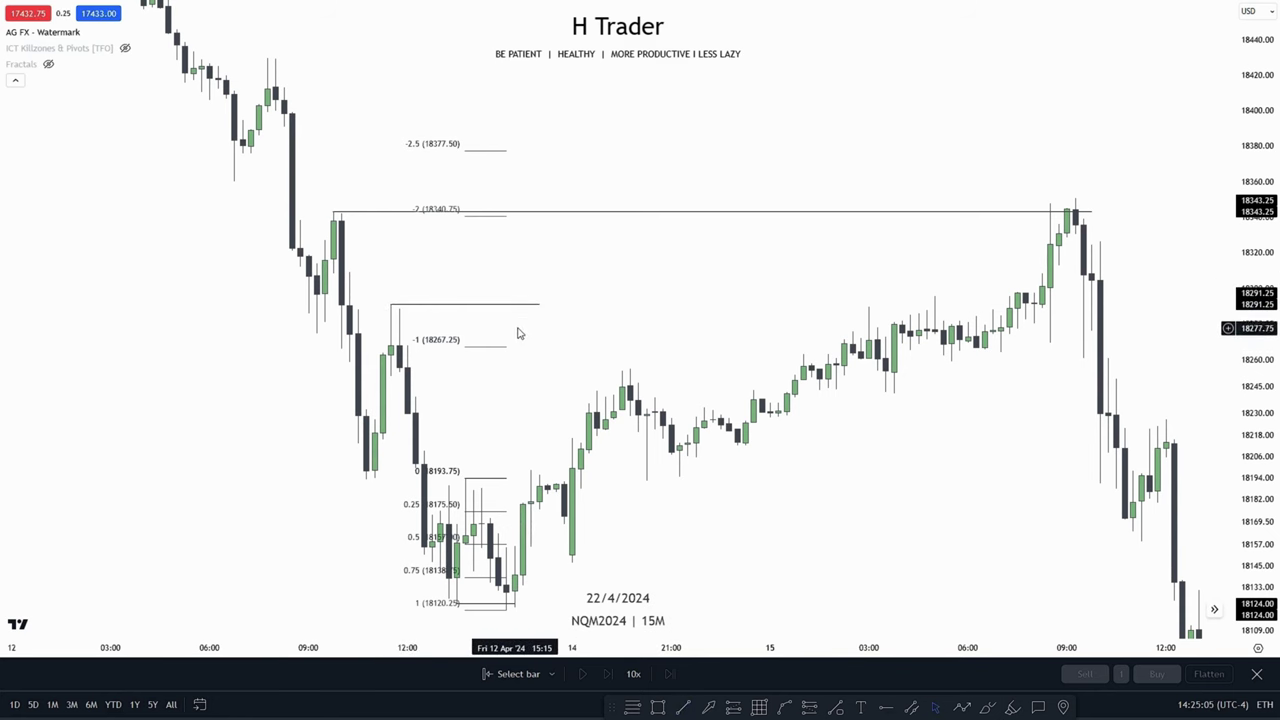
left_click_drag(542, 308, 912, 345)
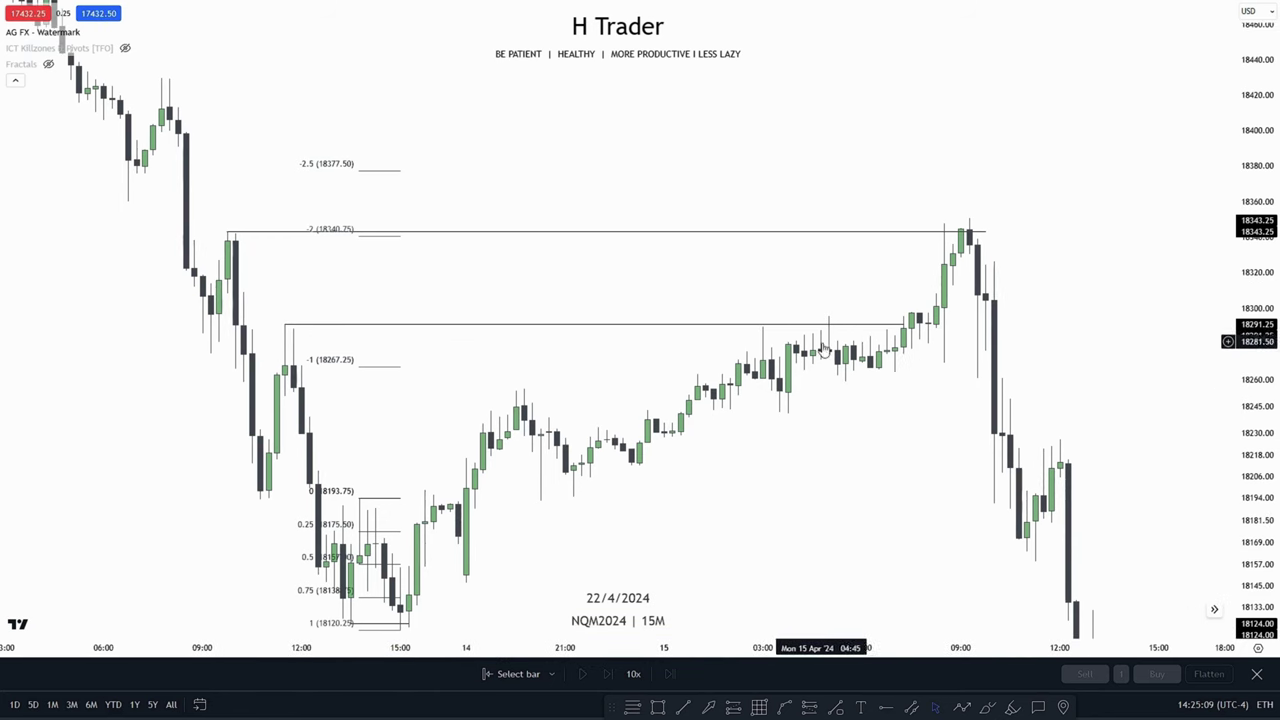
left_click(869, 332)
key("Delete")
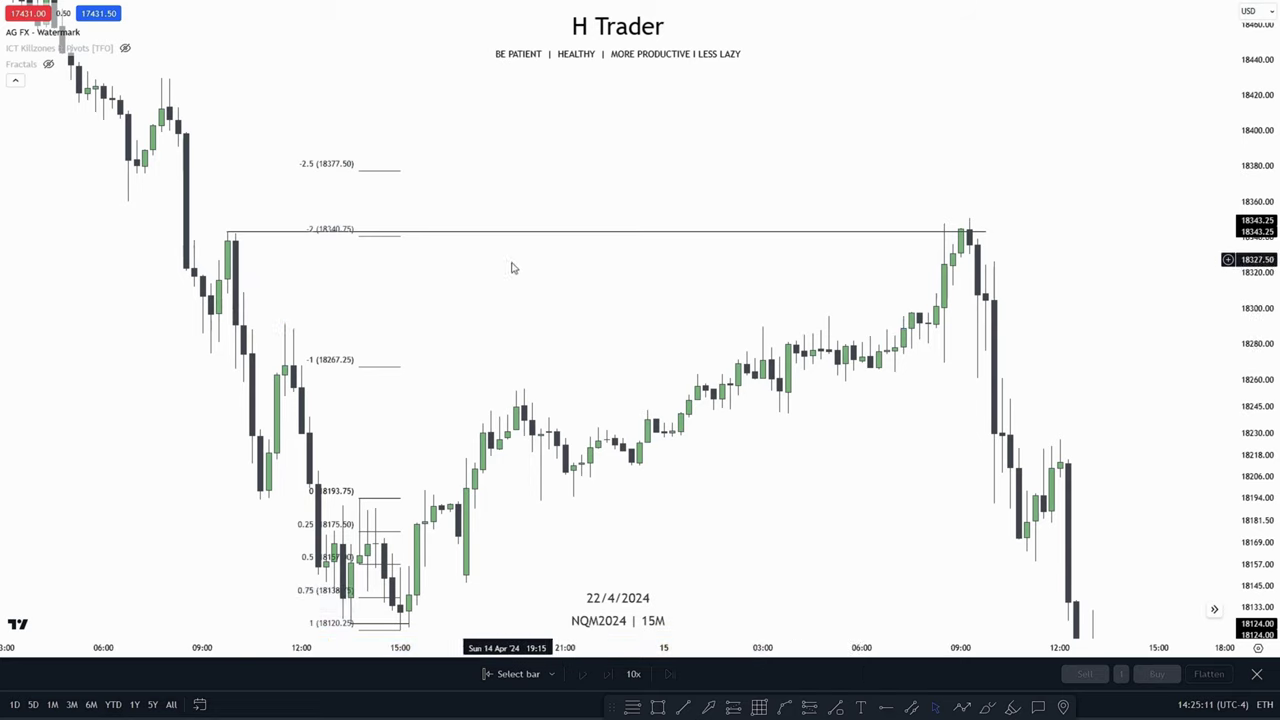
Draw a horizontal line at 18347.75 from the 08:30 candle's high on 15 April to the 09:15 candle.
left_click_drag(511, 269, 565, 310)
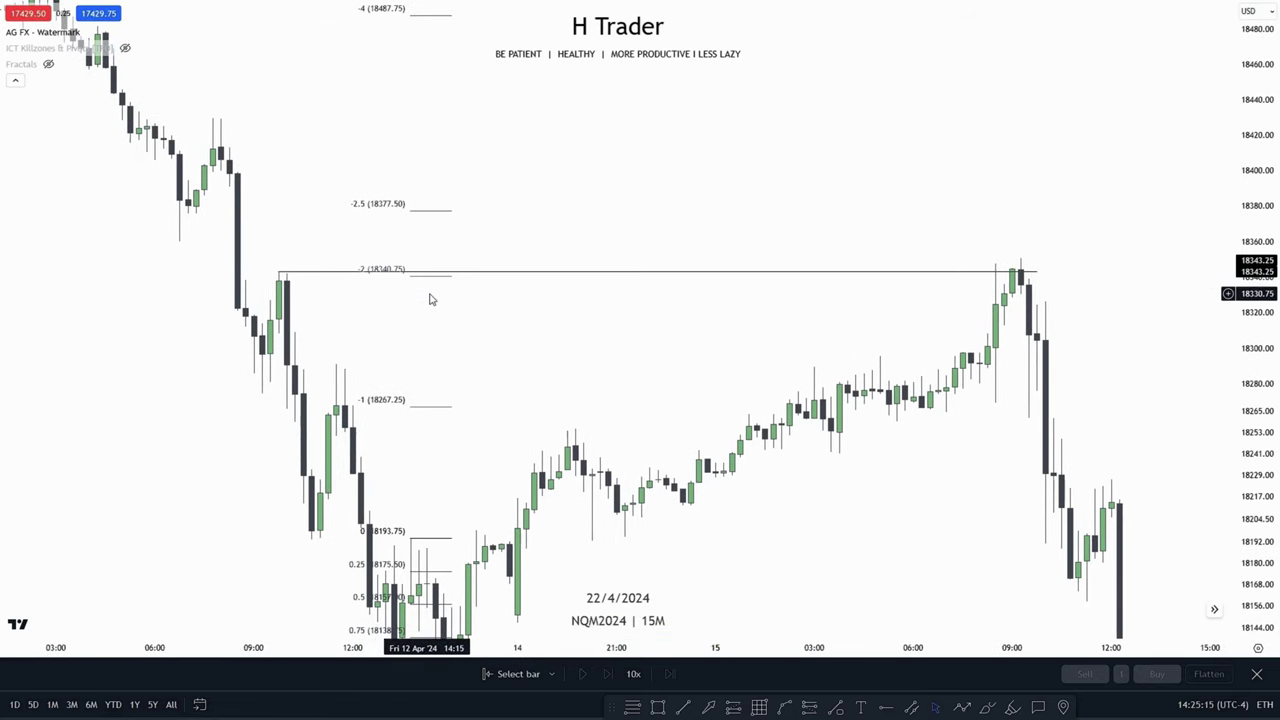
left_click_drag(430, 299, 442, 325)
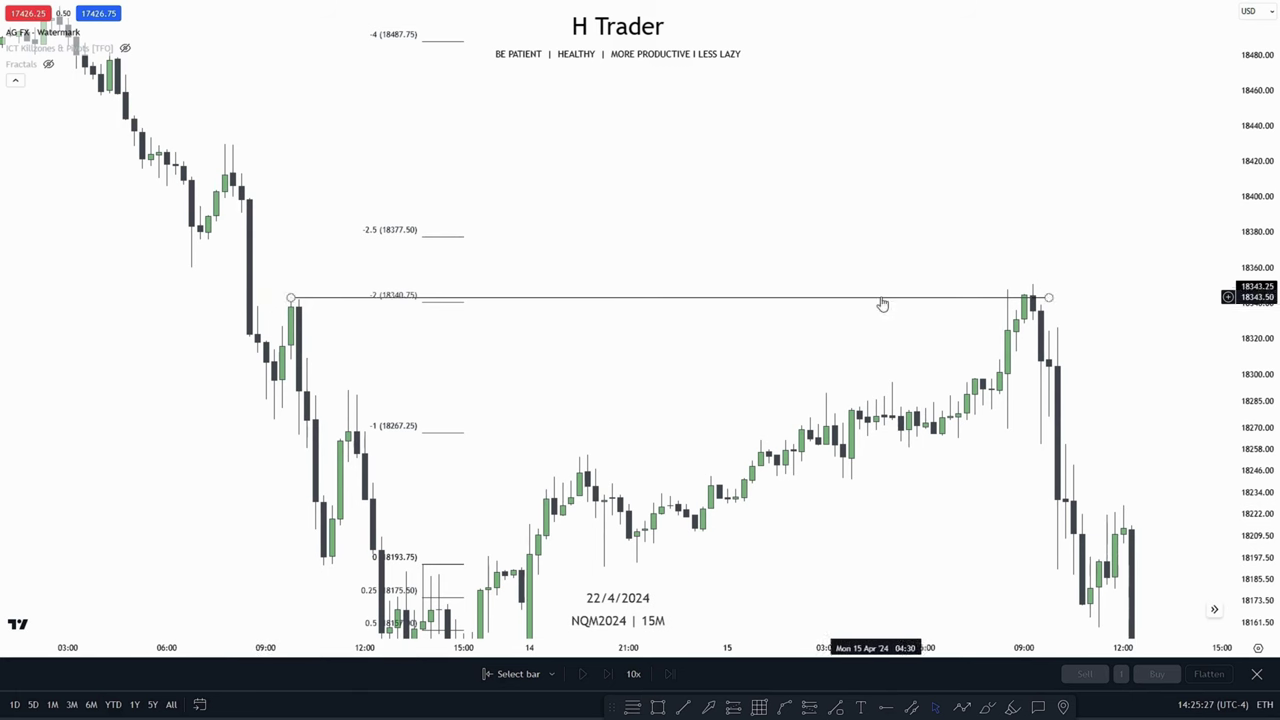
left_click_drag(885, 350, 760, 366)
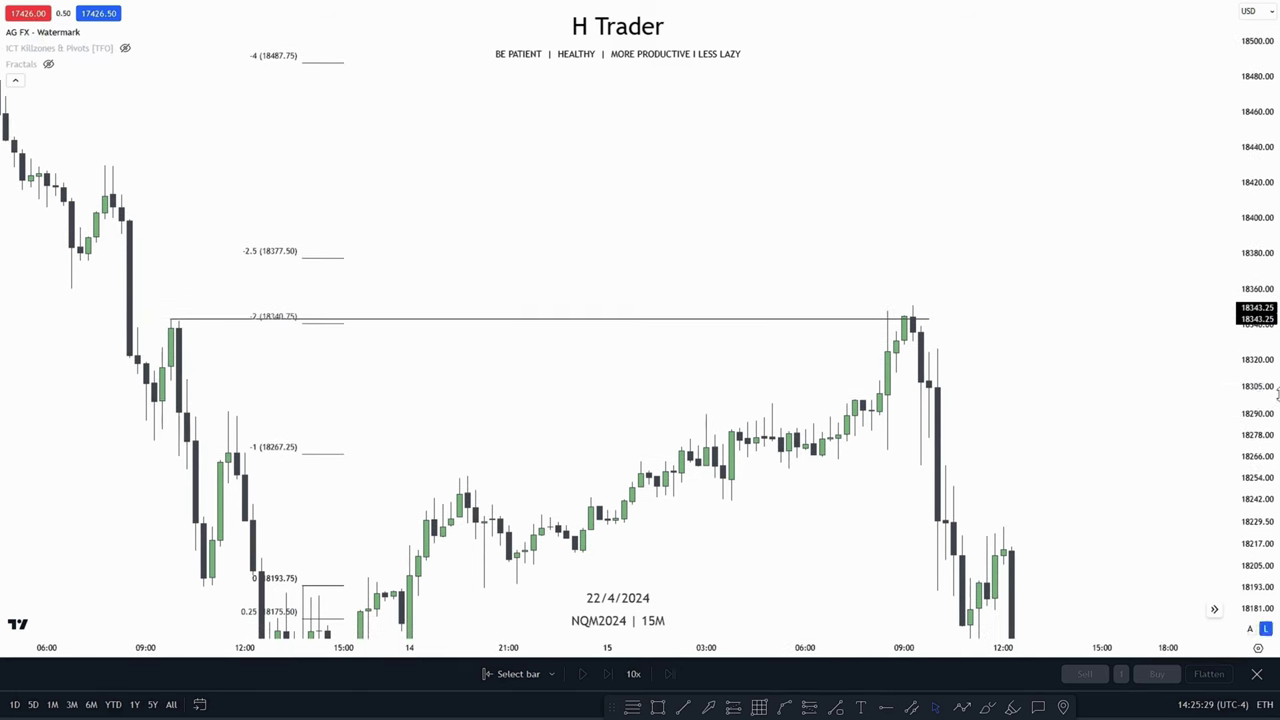
left_click_drag(626, 395, 386, 410)
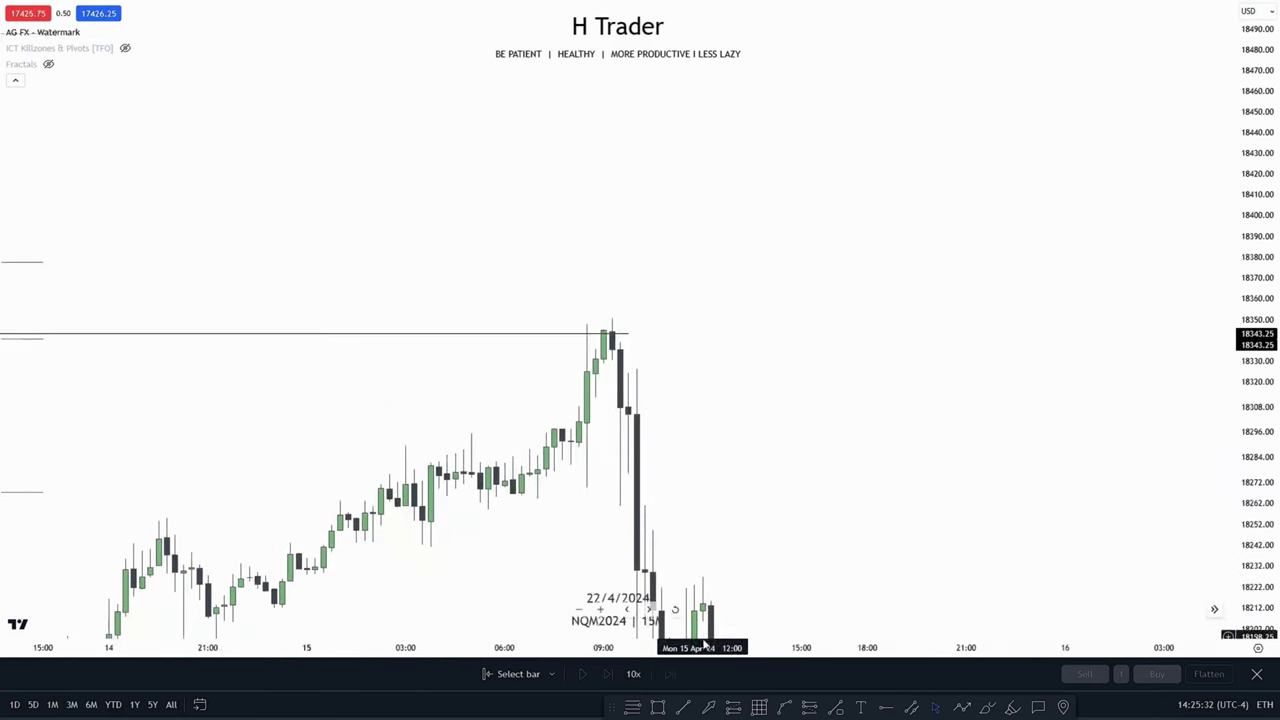
left_click(682, 708)
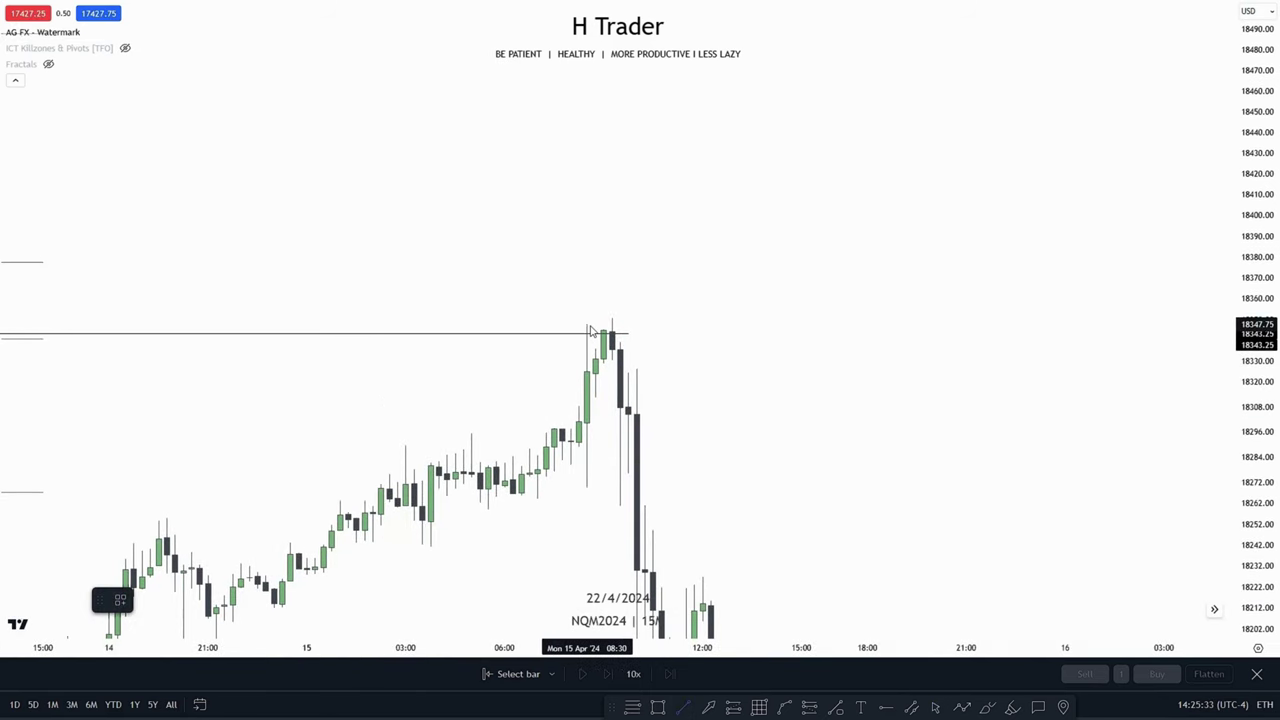
left_click(612, 333)
left_click(711, 331)
Review the 15-minute swing from the 12 April low to the 15 April high against the -2 Fibonacci level and both marked highs.
left_click_drag(730, 324, 797, 311)
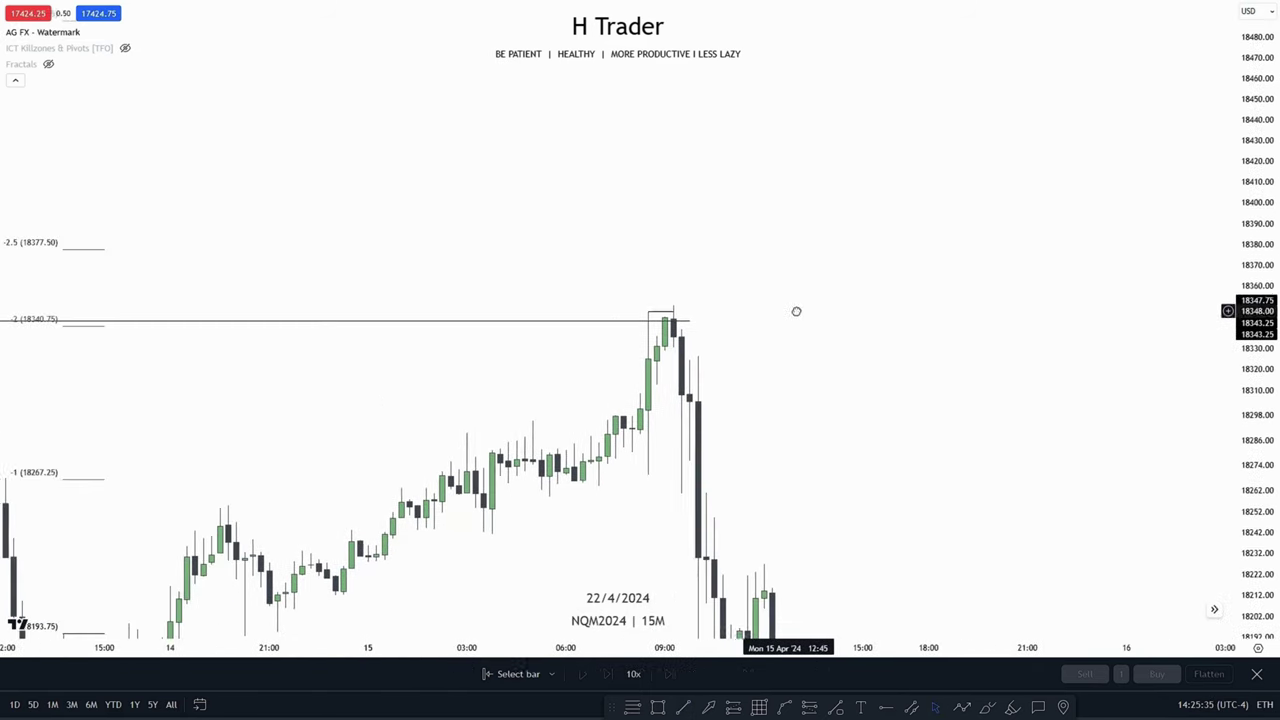
scroll(701, 387, "down", 2)
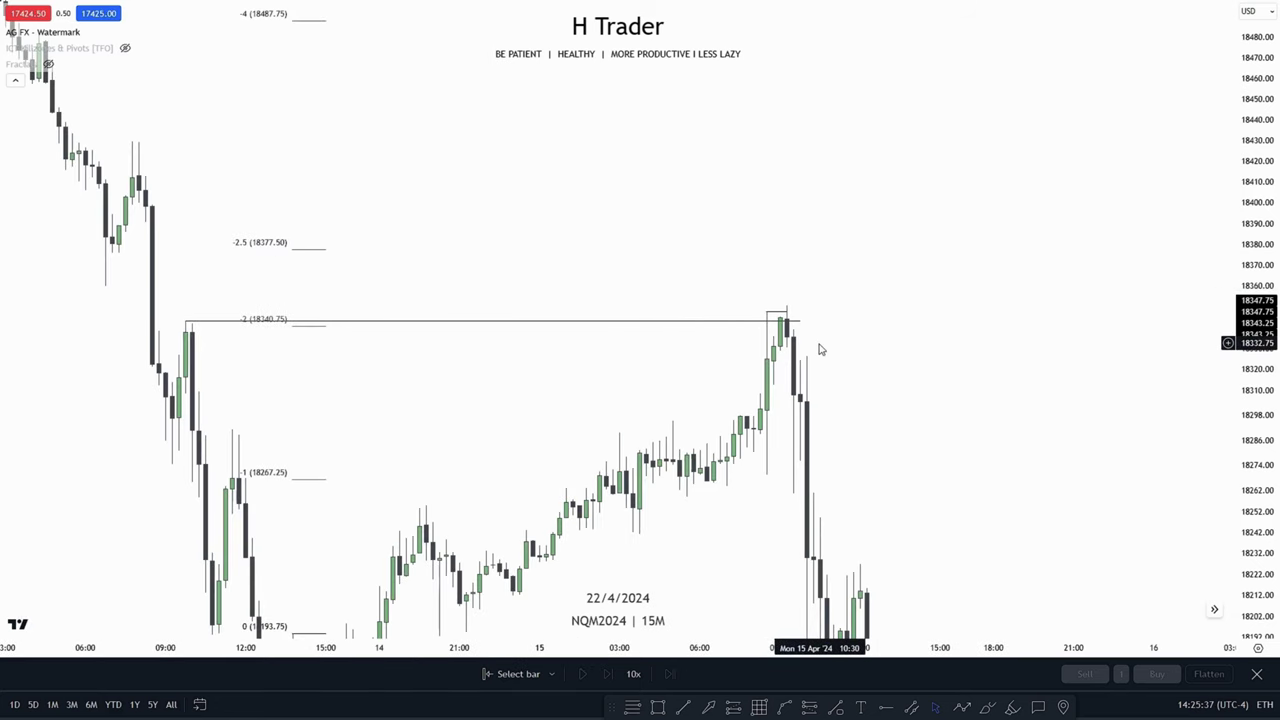
left_click_drag(813, 592, 883, 423)
left_click_drag(785, 459, 757, 491)
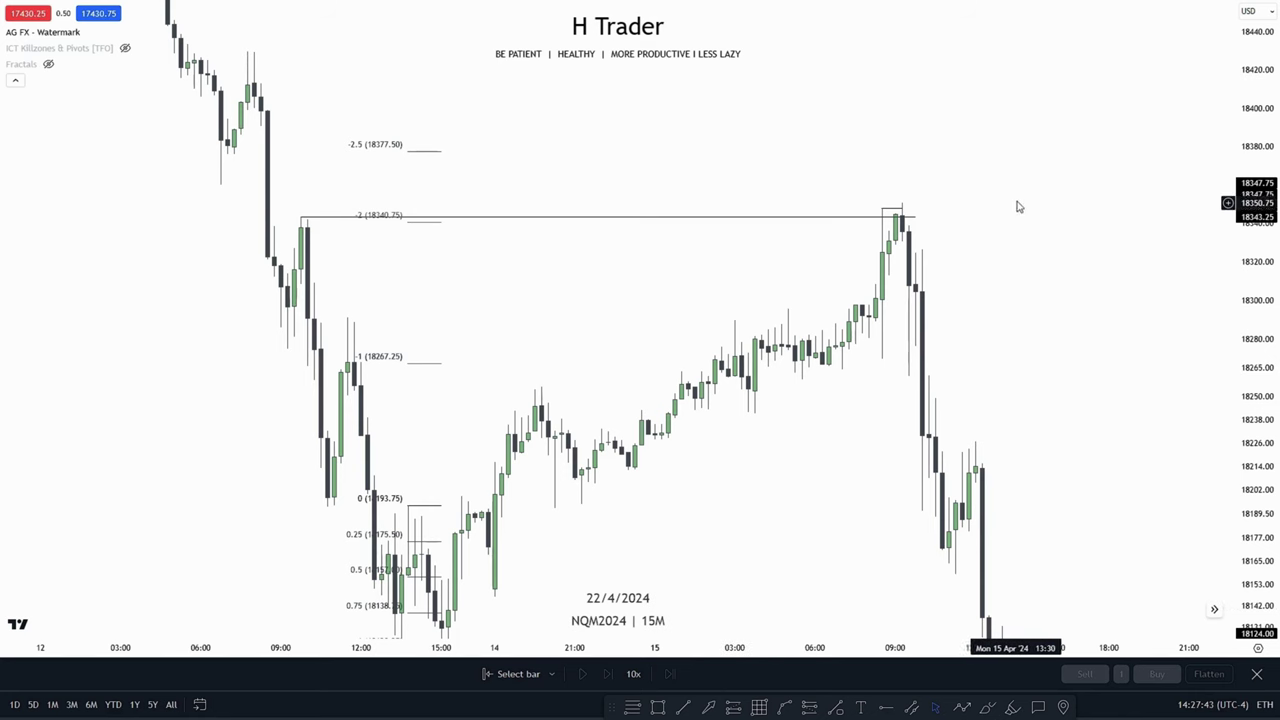
left_click_drag(637, 325, 448, 297)
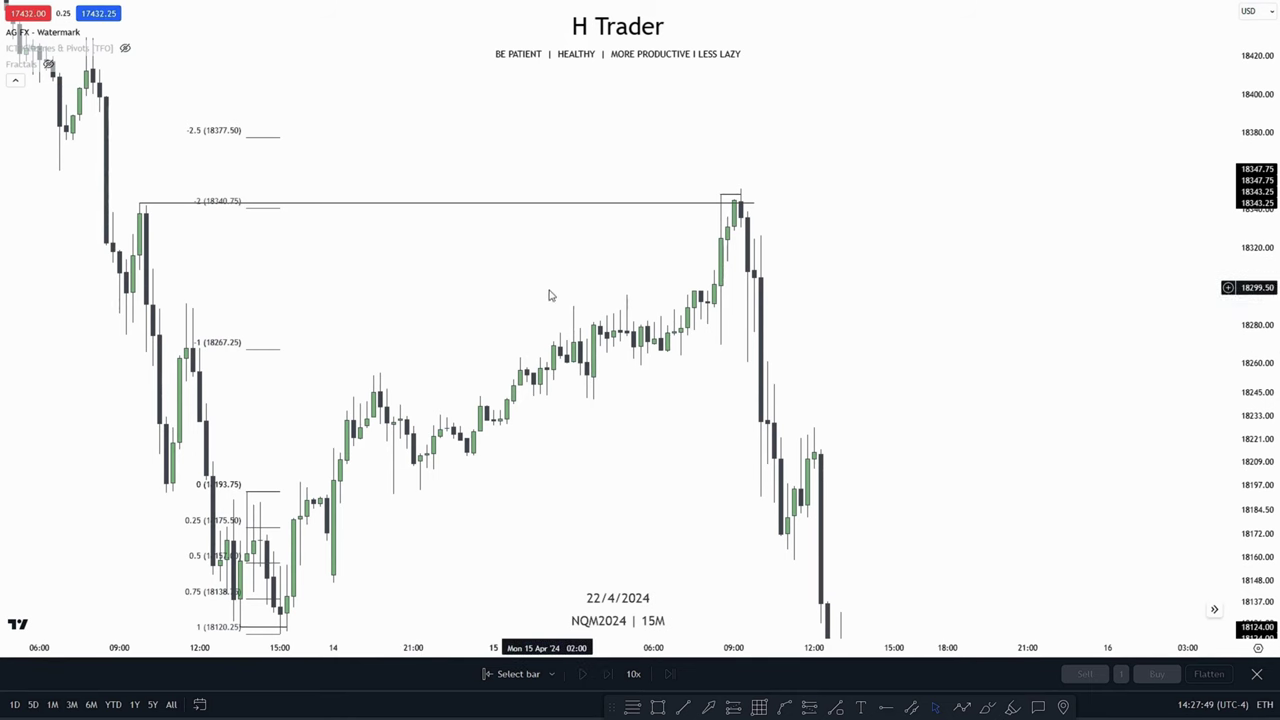
left_click_drag(548, 295, 595, 345)
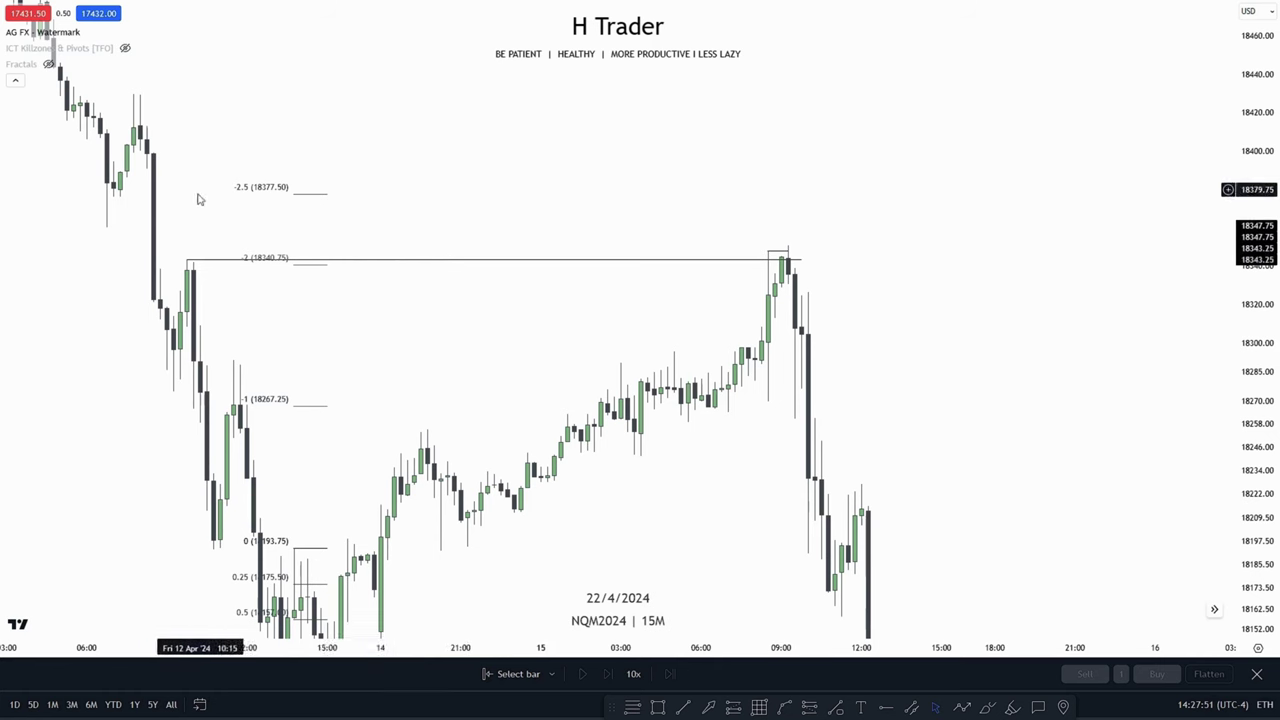
left_click_drag(617, 323, 481, 292)
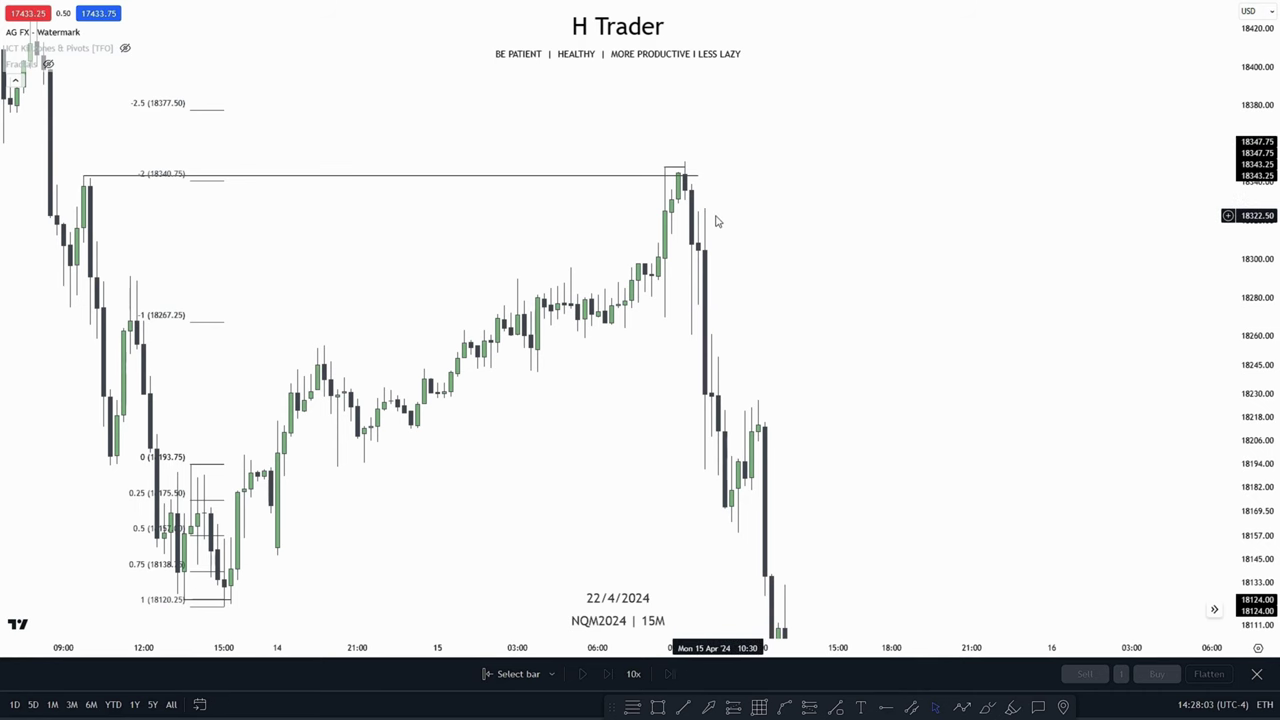
Switch the chart to the 5-minute timeframe and focus on the 15 April high around 09:15.
type("5")
key("Return")
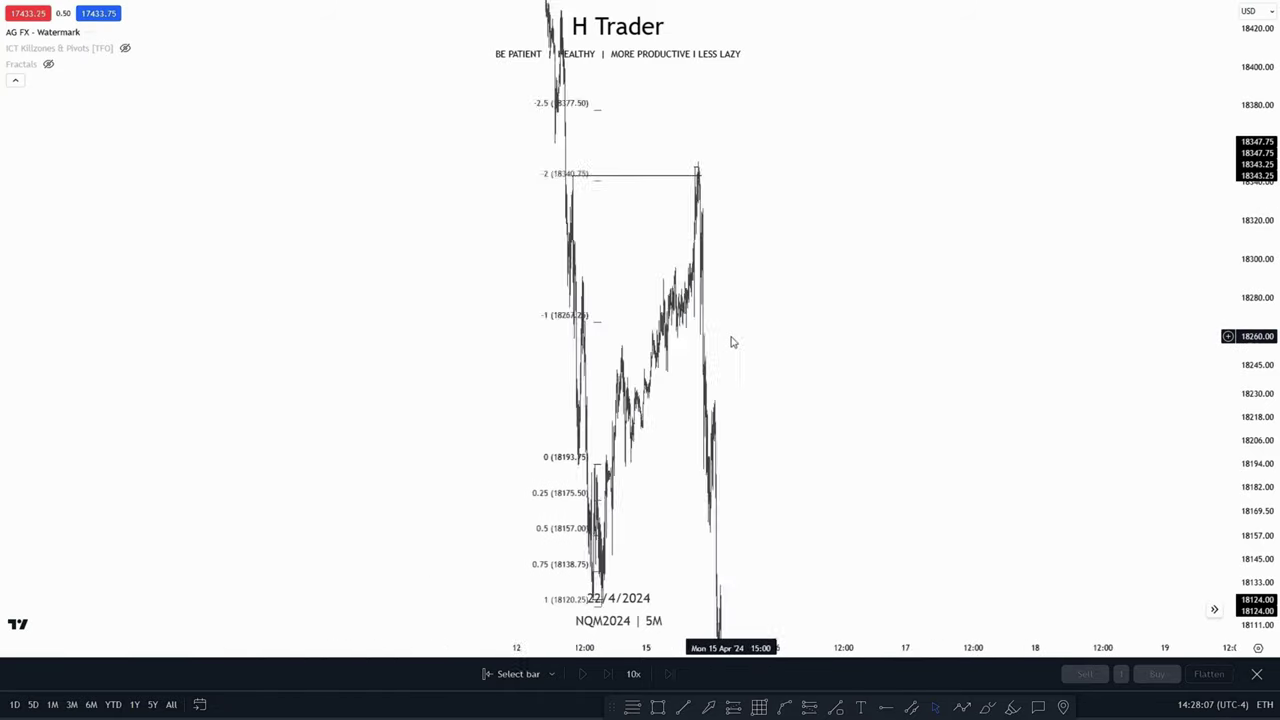
scroll(1135, 429, "up", 10)
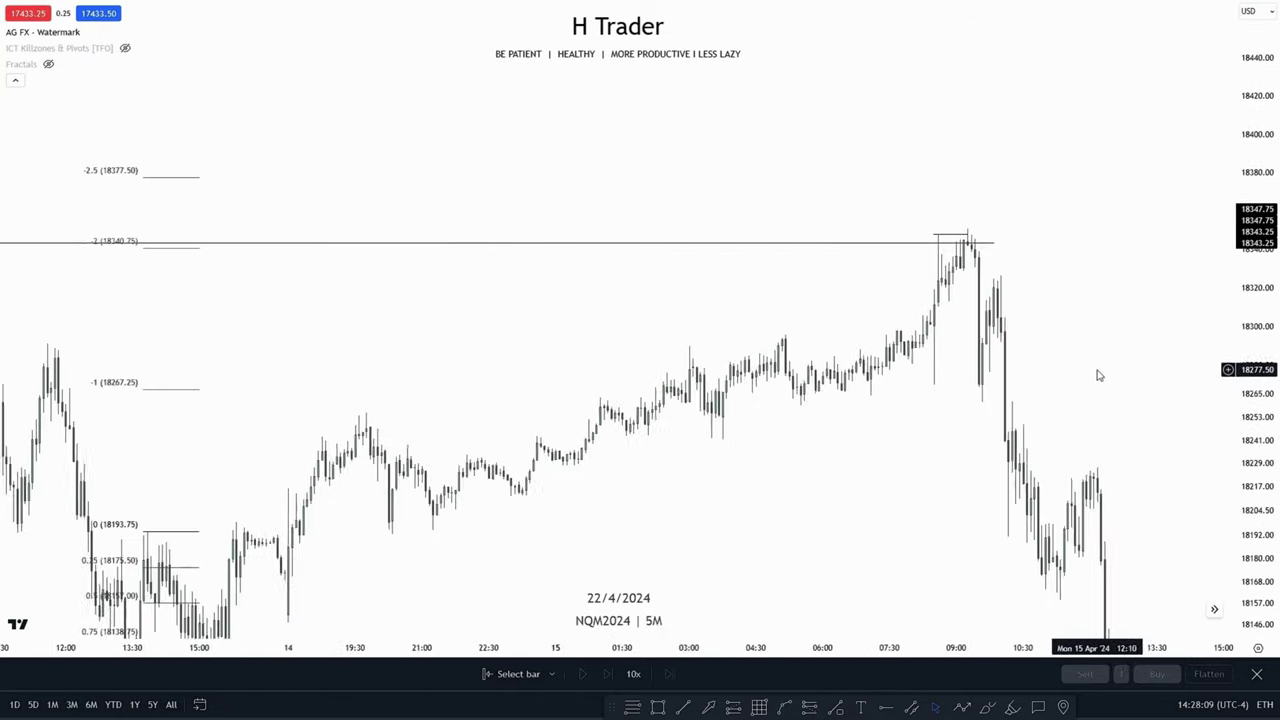
scroll(1181, 405, "up", 3)
scroll(1180, 258, "up", 2)
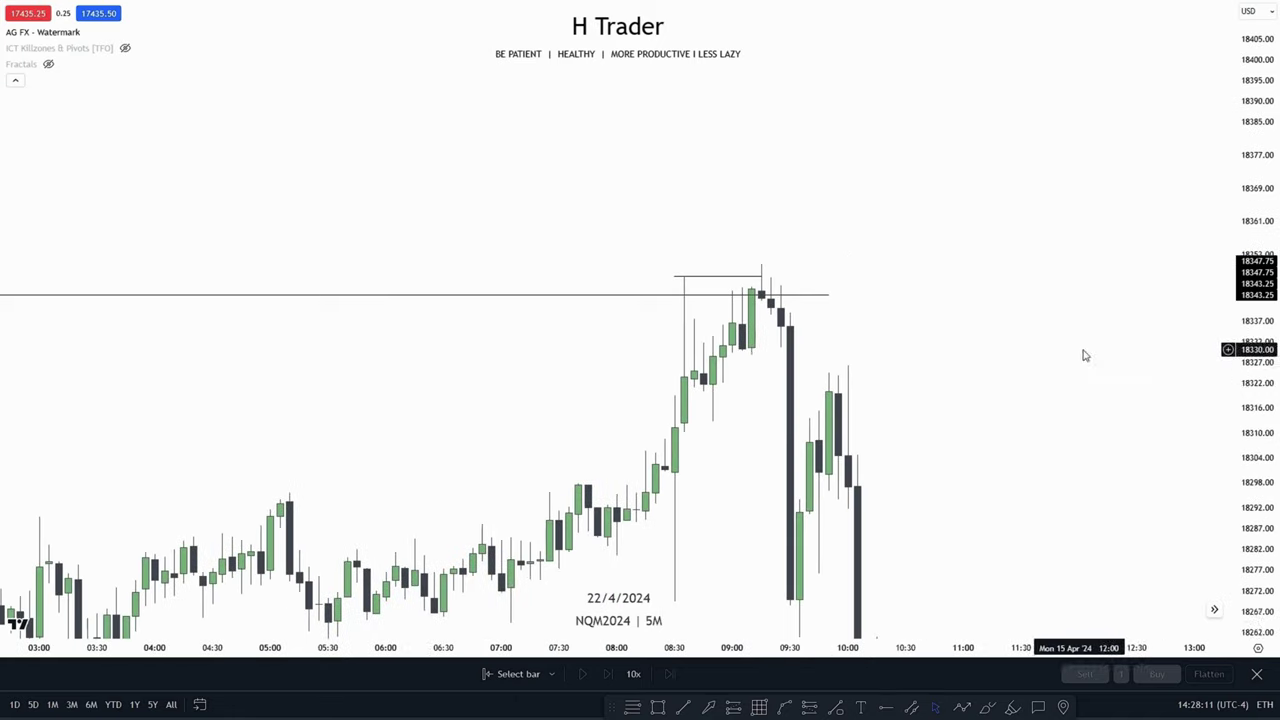
Move the start of the 18347.75 line to the 08:35 candle's high.
left_click(709, 267)
left_click_drag(954, 337, 847, 359)
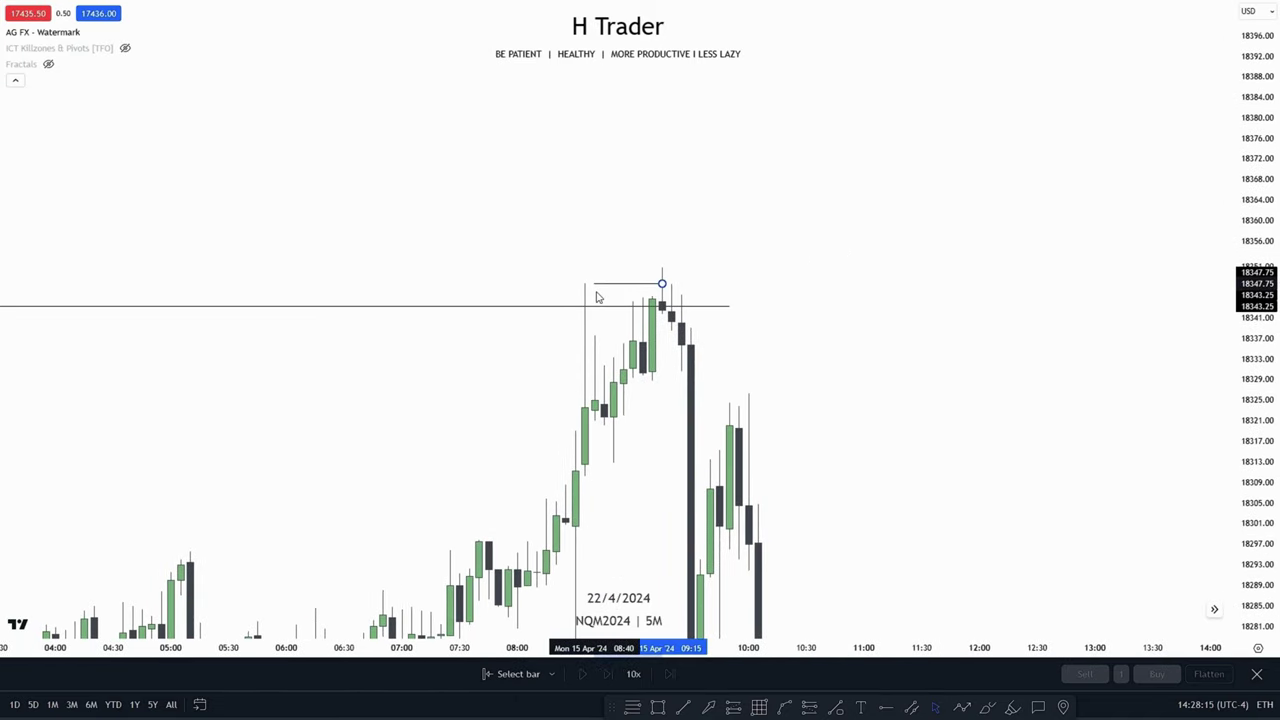
left_click_drag(596, 296, 585, 296)
left_click(812, 348)
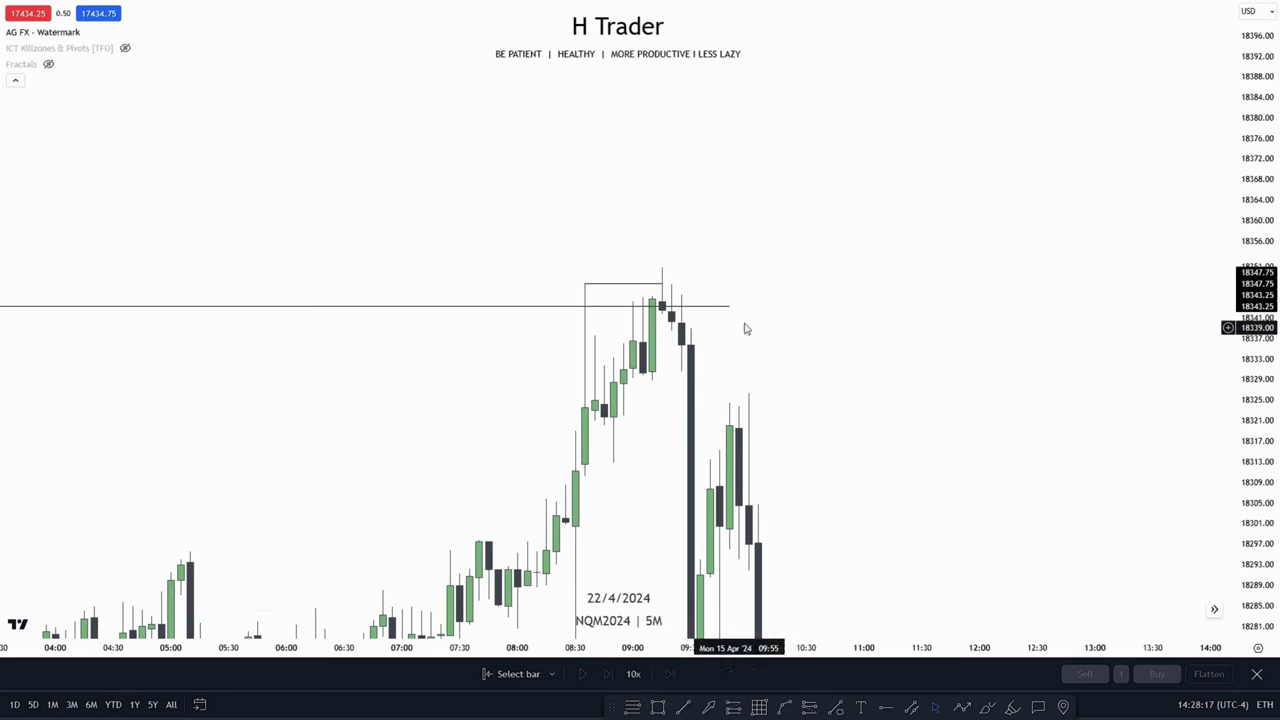
Draw Fibonacci levels from the 18350.75 high at 09:15 on 15 April to the 18328.75 low just before it.
left_click_drag(869, 346, 740, 391)
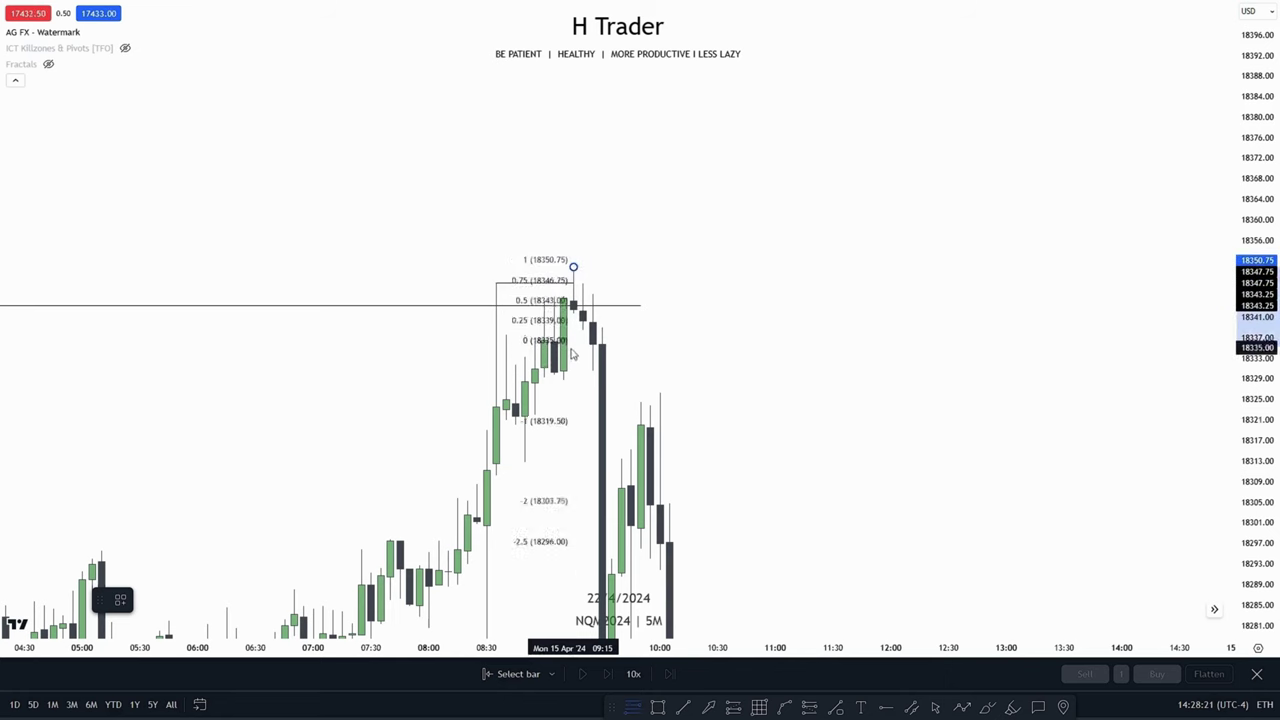
left_click(565, 381)
left_click_drag(839, 409, 841, 255)
left_click_drag(1258, 178, 1258, 252)
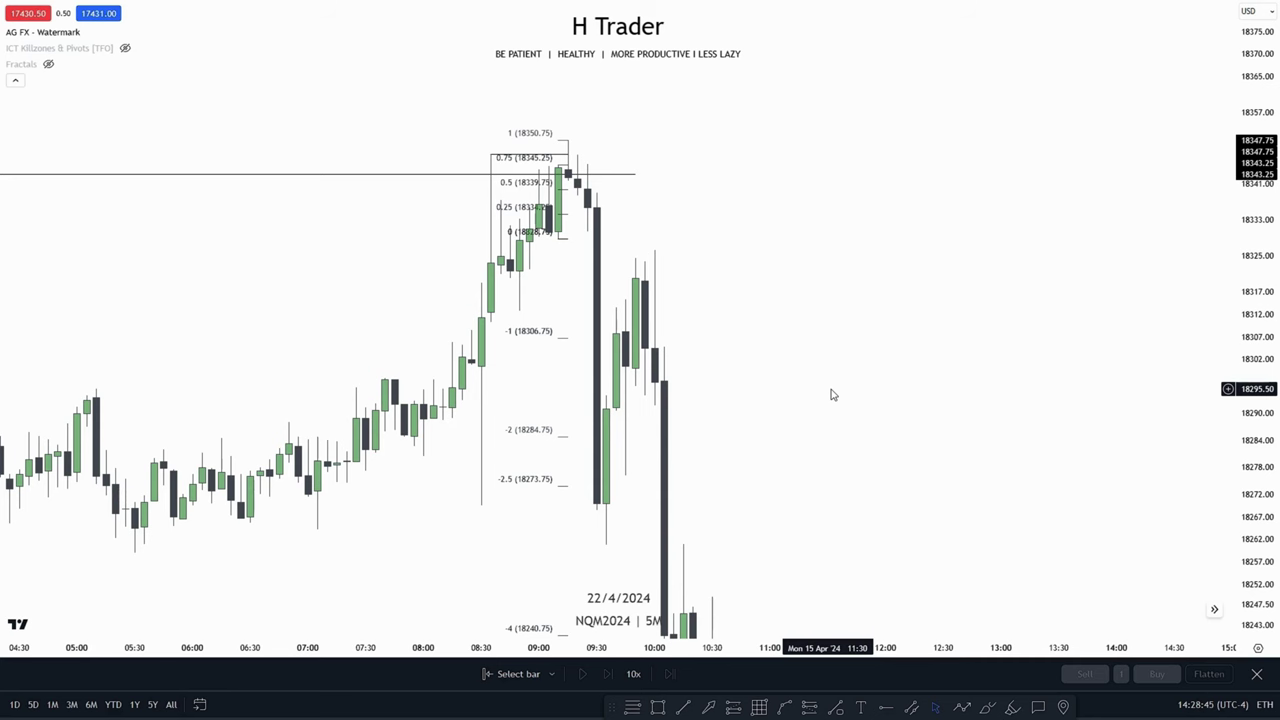
Draw a horizontal line at 18269.50 from the 08:30 candle's low on 15 April to the 09:30 candle.
scroll(830, 395, "down", 5)
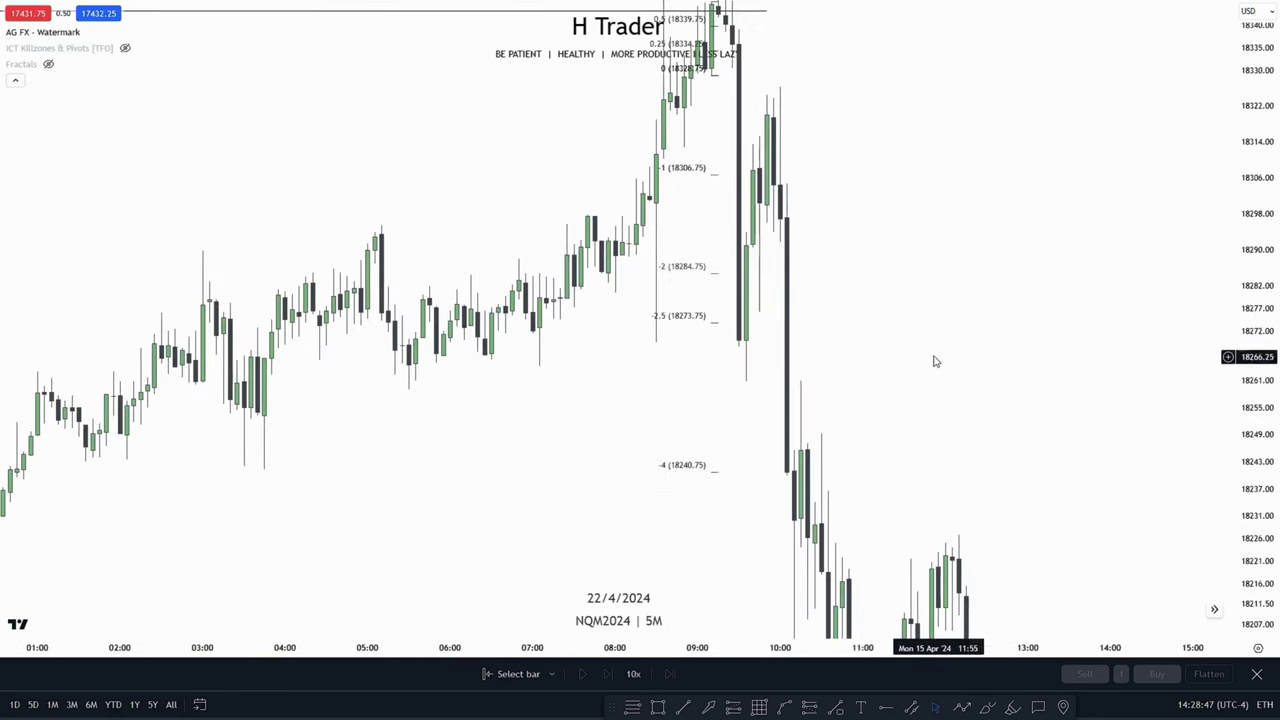
scroll(1003, 400, "up", 5)
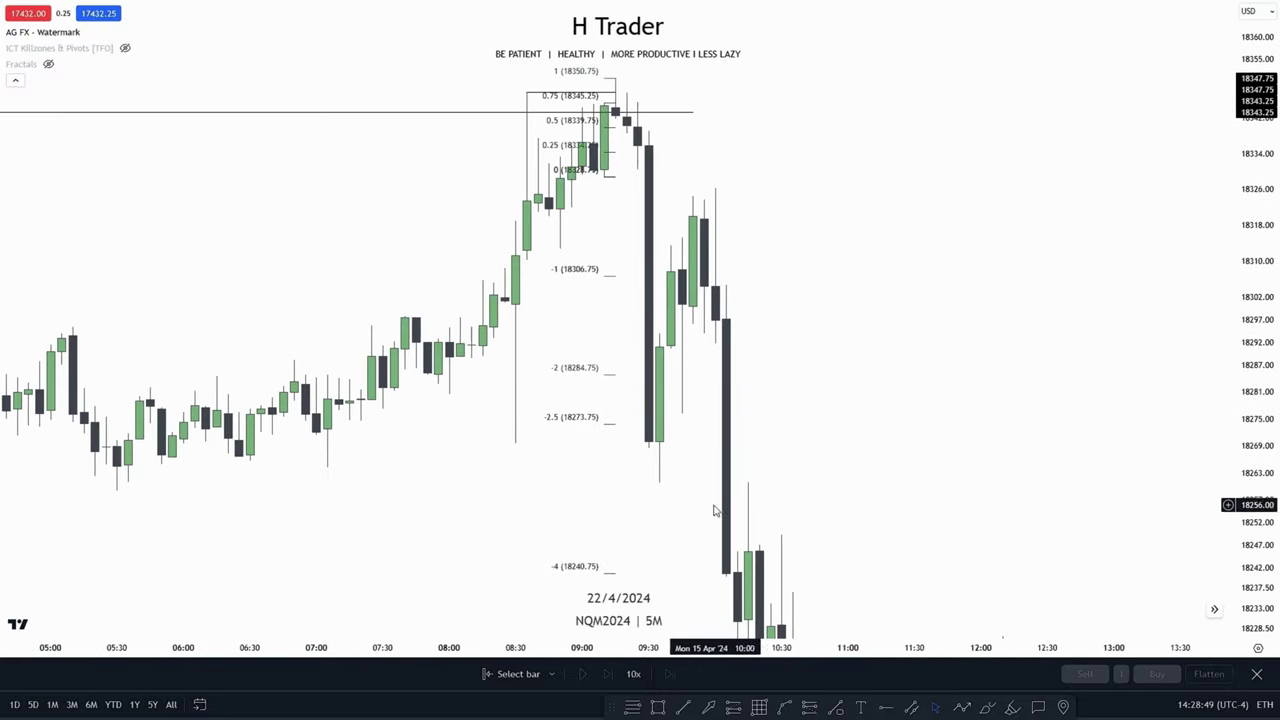
left_click(685, 708)
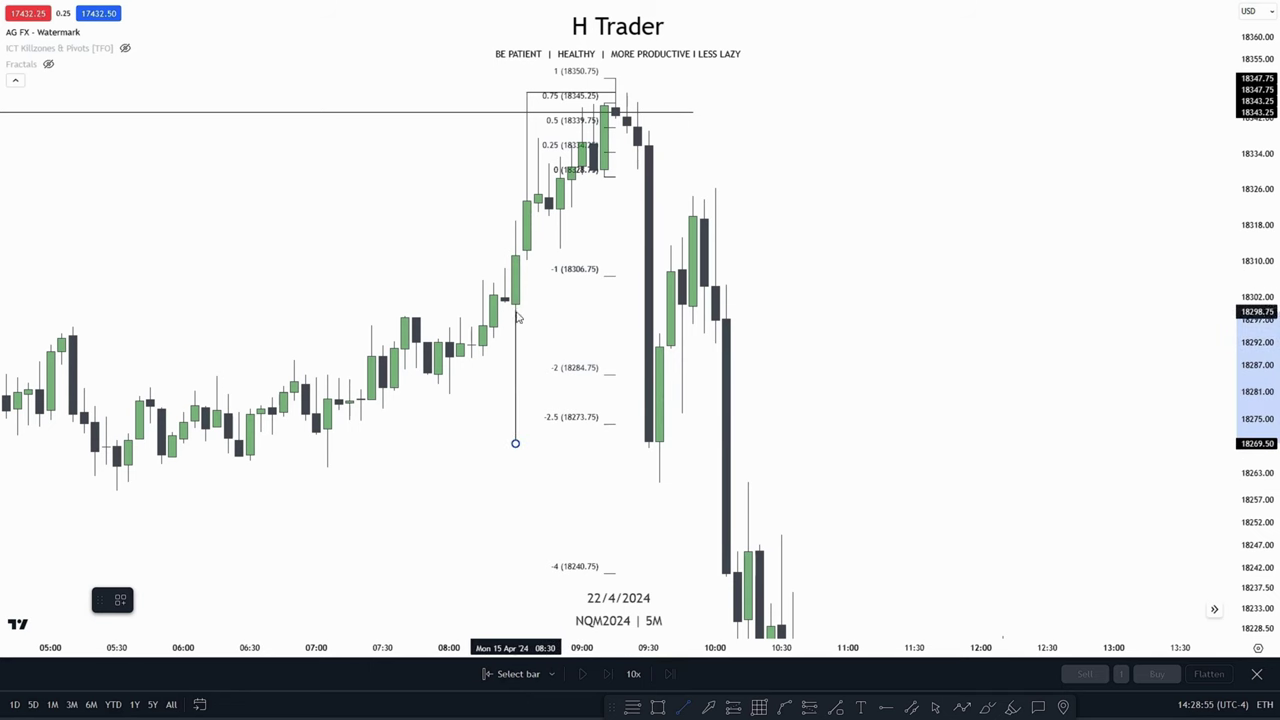
left_click(655, 465)
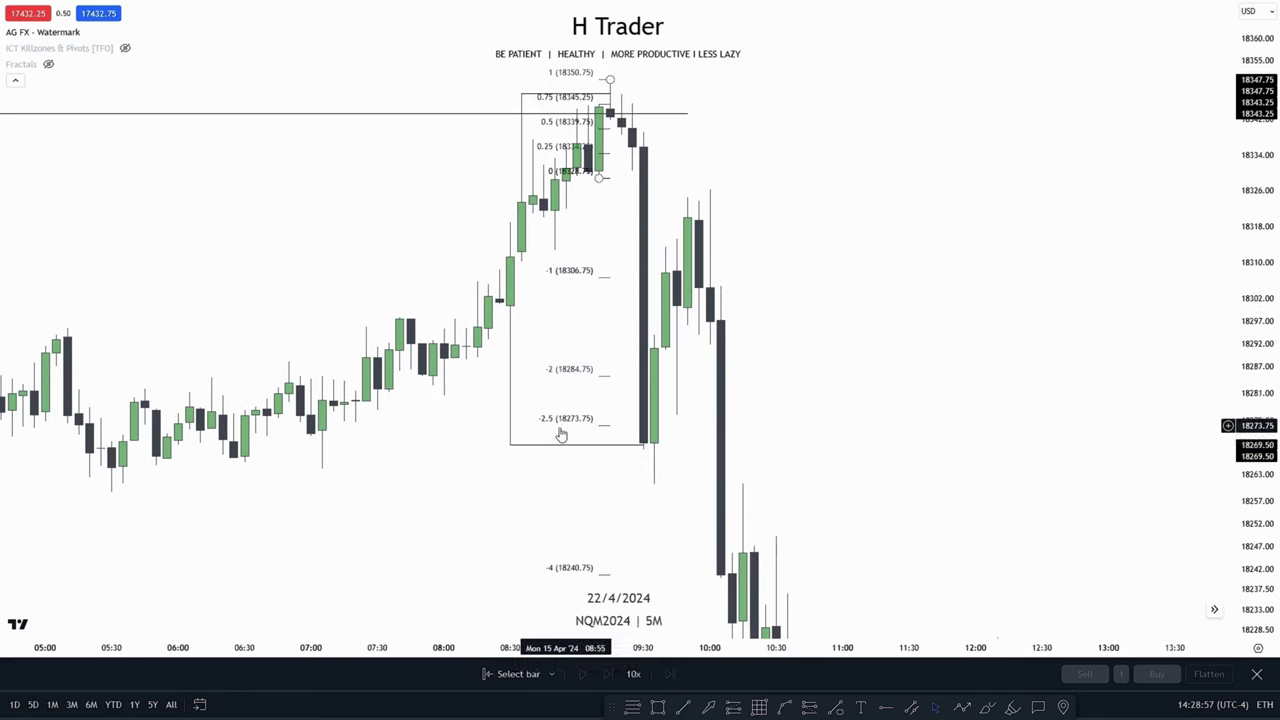
Draw a horizontal line at 18241.25 from the 03:45 candle's low on 15 April to the 10:05 candle.
scroll(630, 525, "down", 3)
left_click_drag(630, 525, 683, 423)
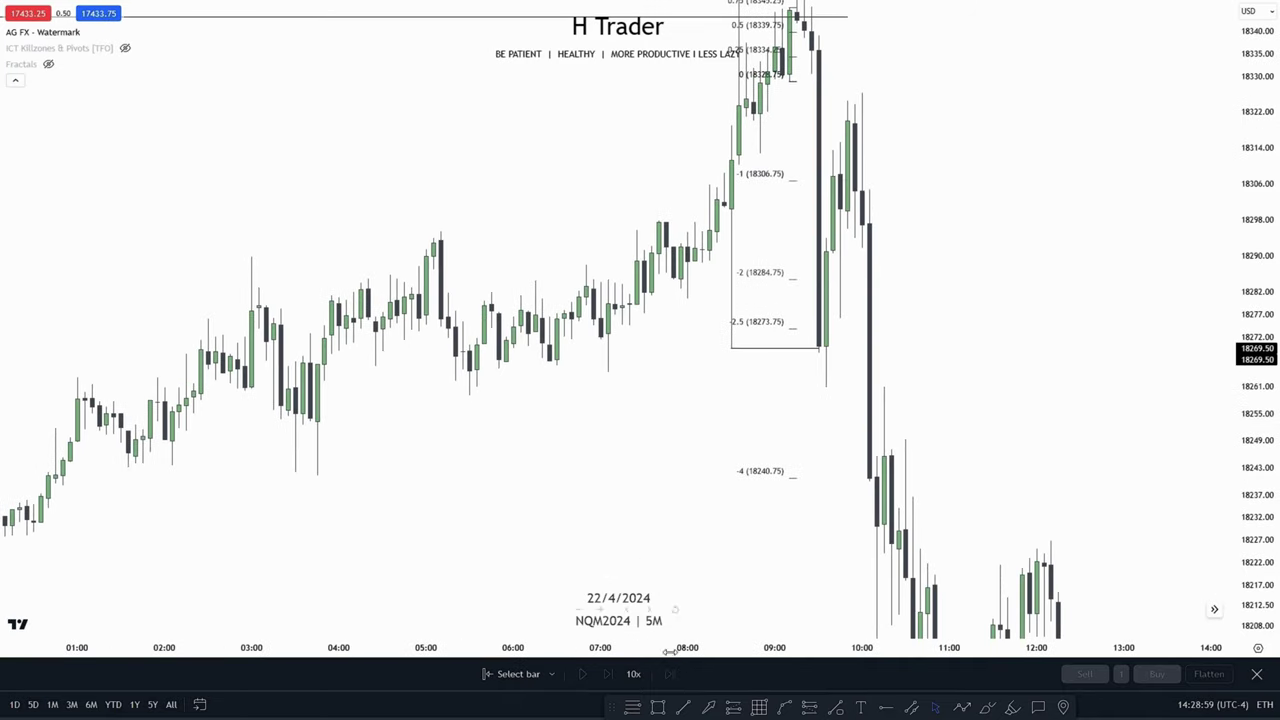
left_click(681, 706)
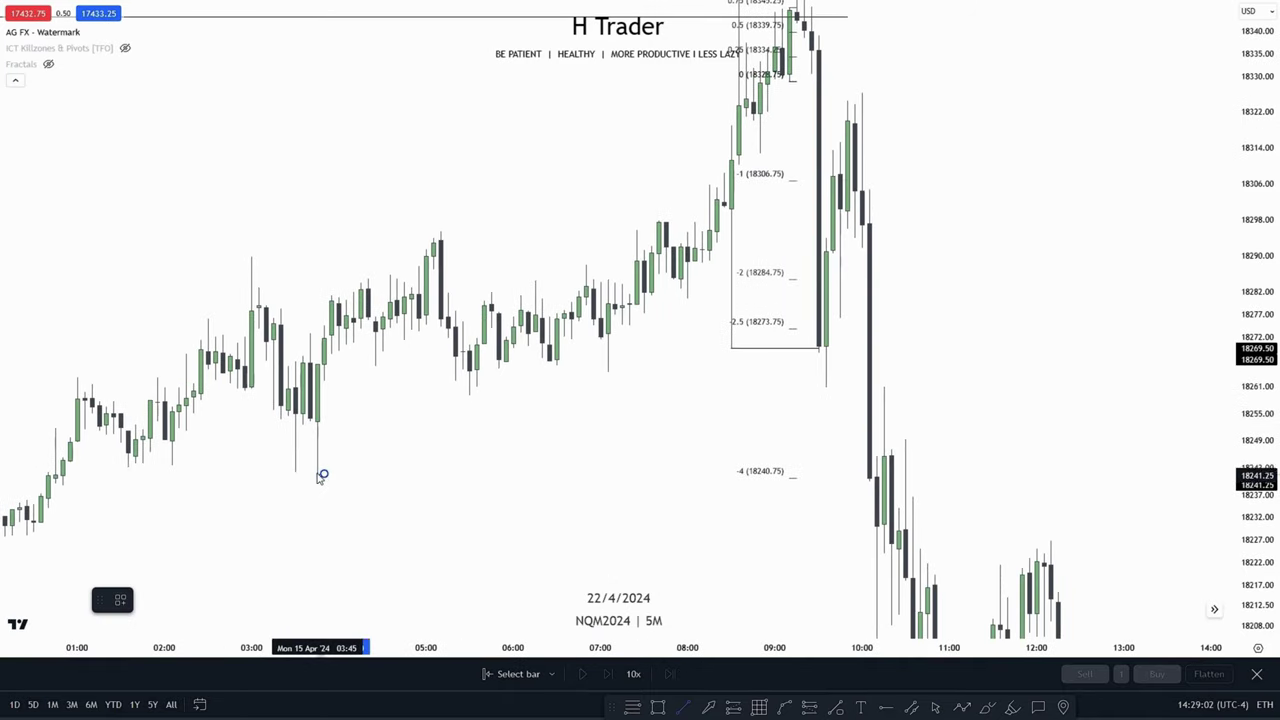
left_click(318, 475)
left_click(818, 475)
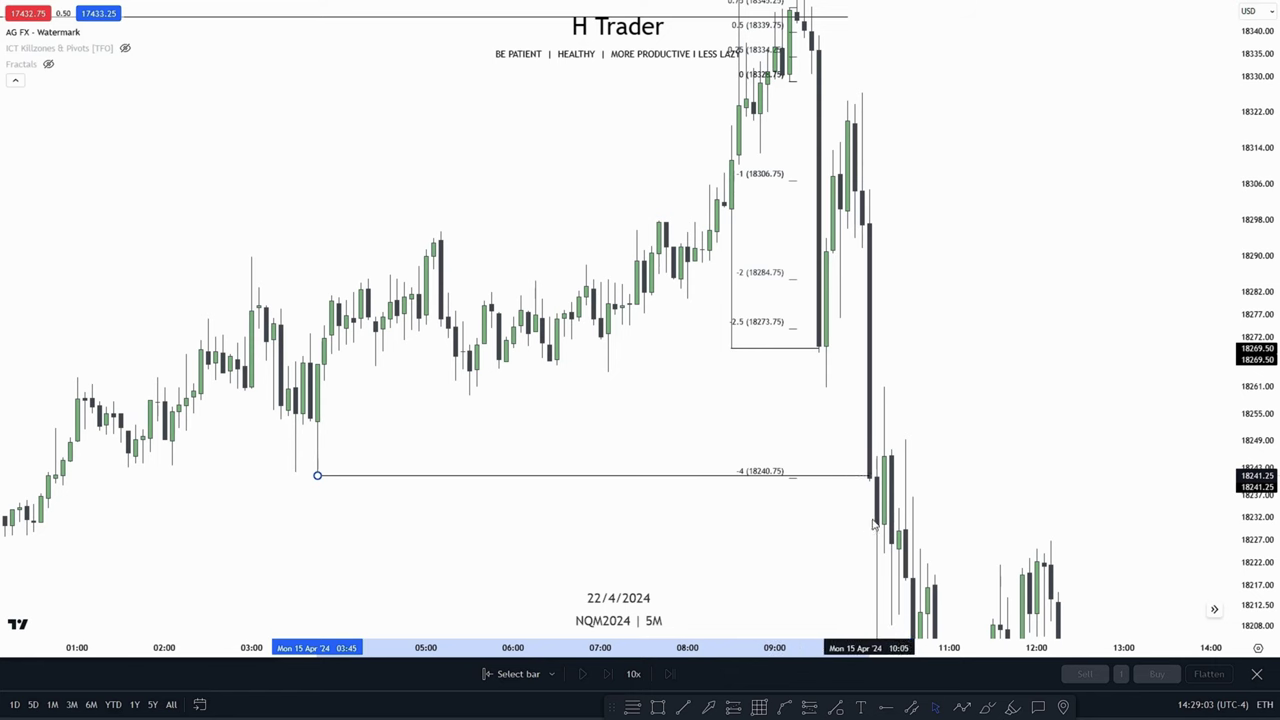
left_click(873, 523)
left_click(814, 526)
Compare the -1 to -4 Fibonacci levels with the 18269.50 and 18241.25 lines and the decline after 09:30 on 15 April.
left_click_drag(582, 428, 492, 440)
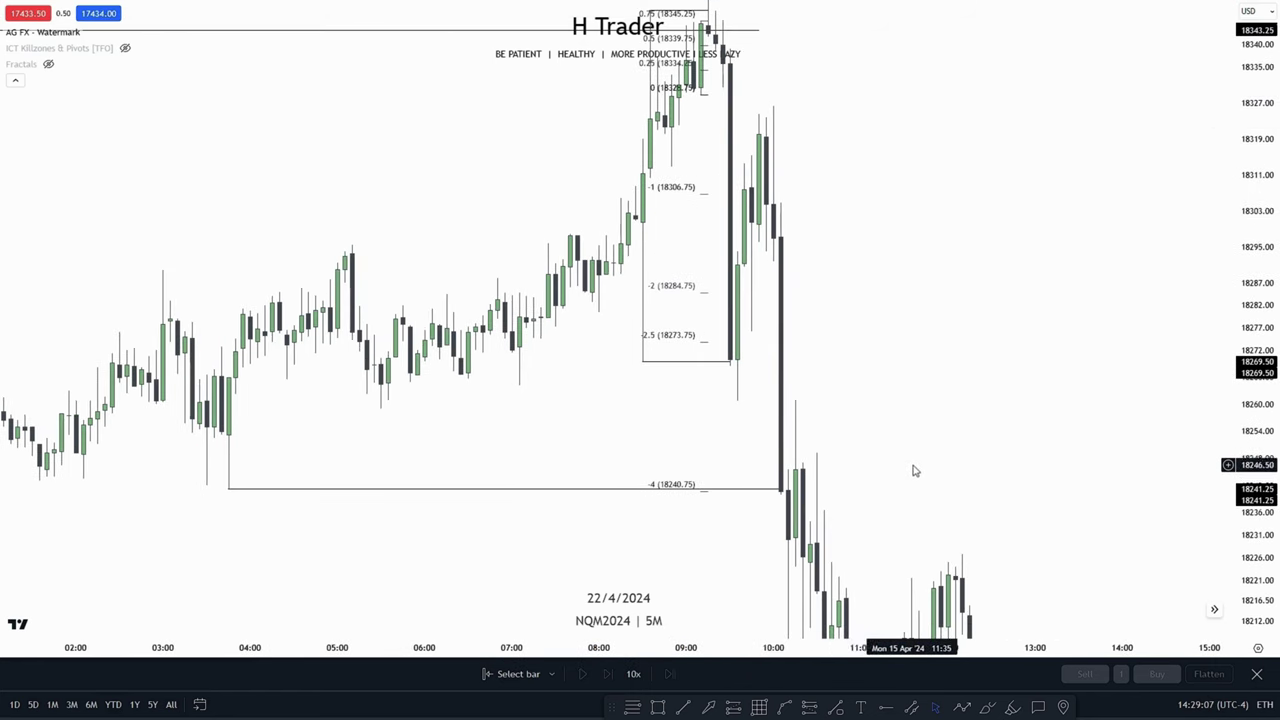
scroll(949, 406, "right", 3)
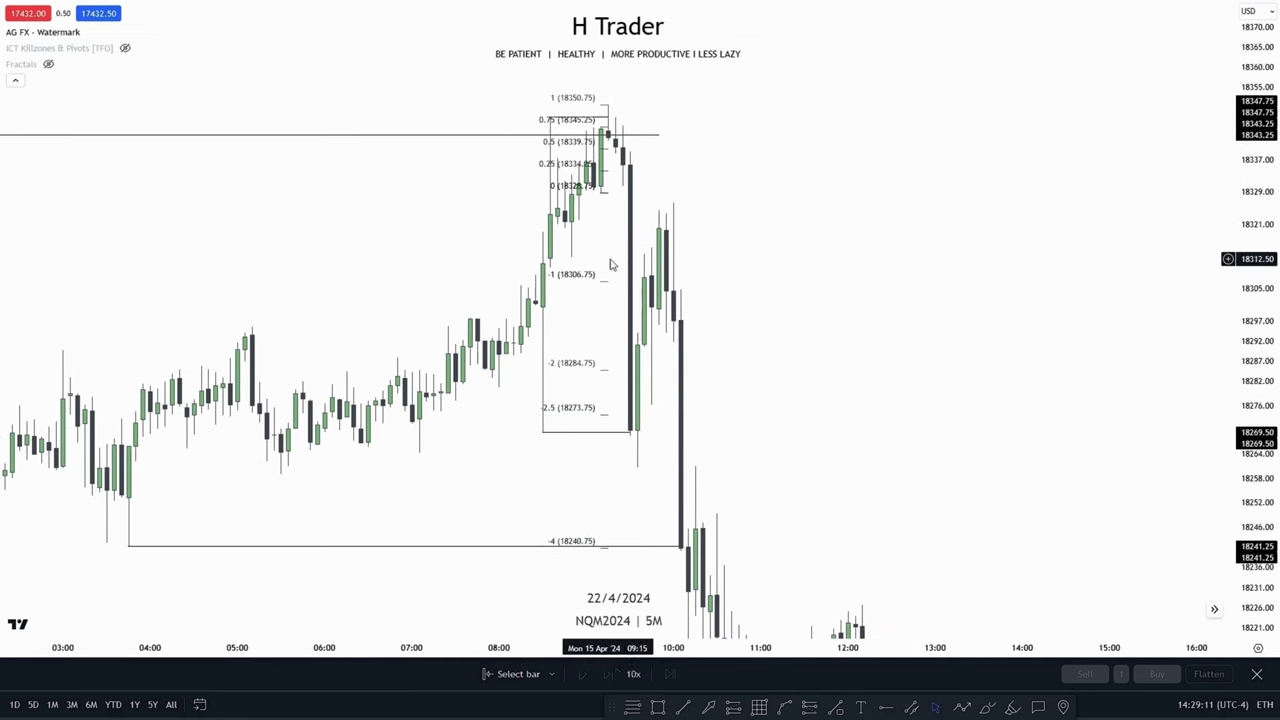
left_click_drag(835, 382, 801, 323)
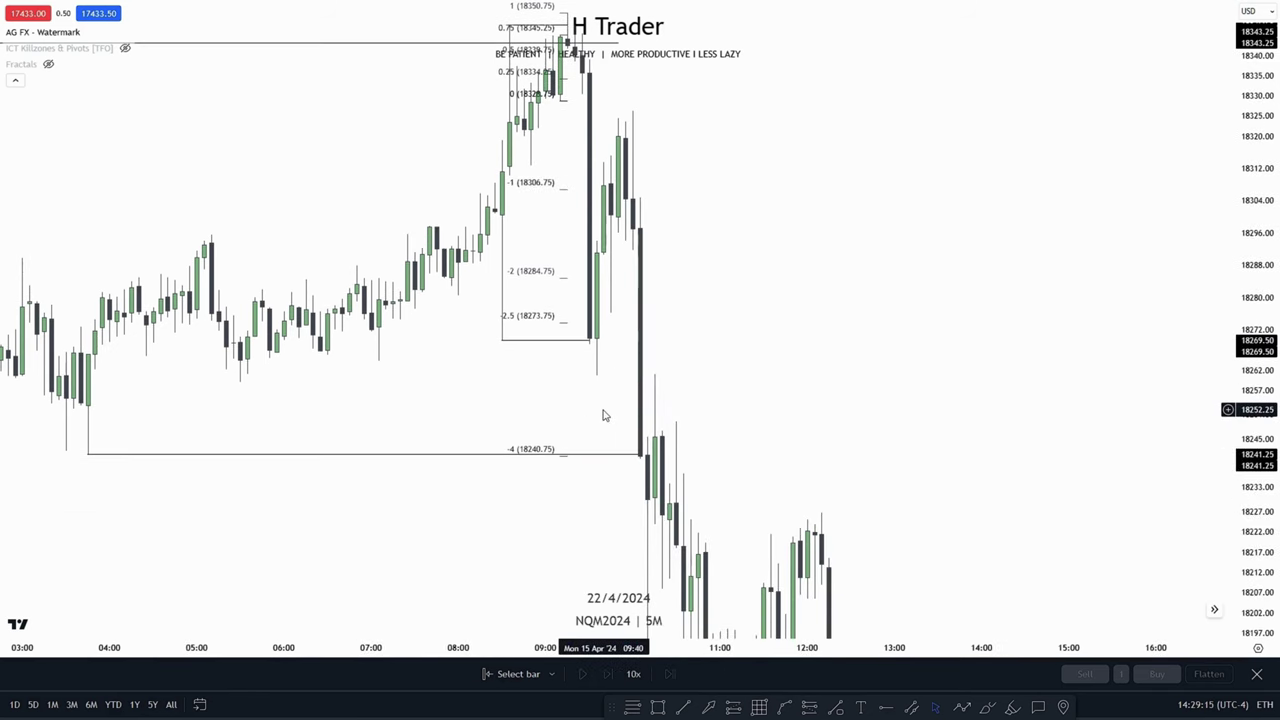
left_click_drag(926, 297, 969, 486)
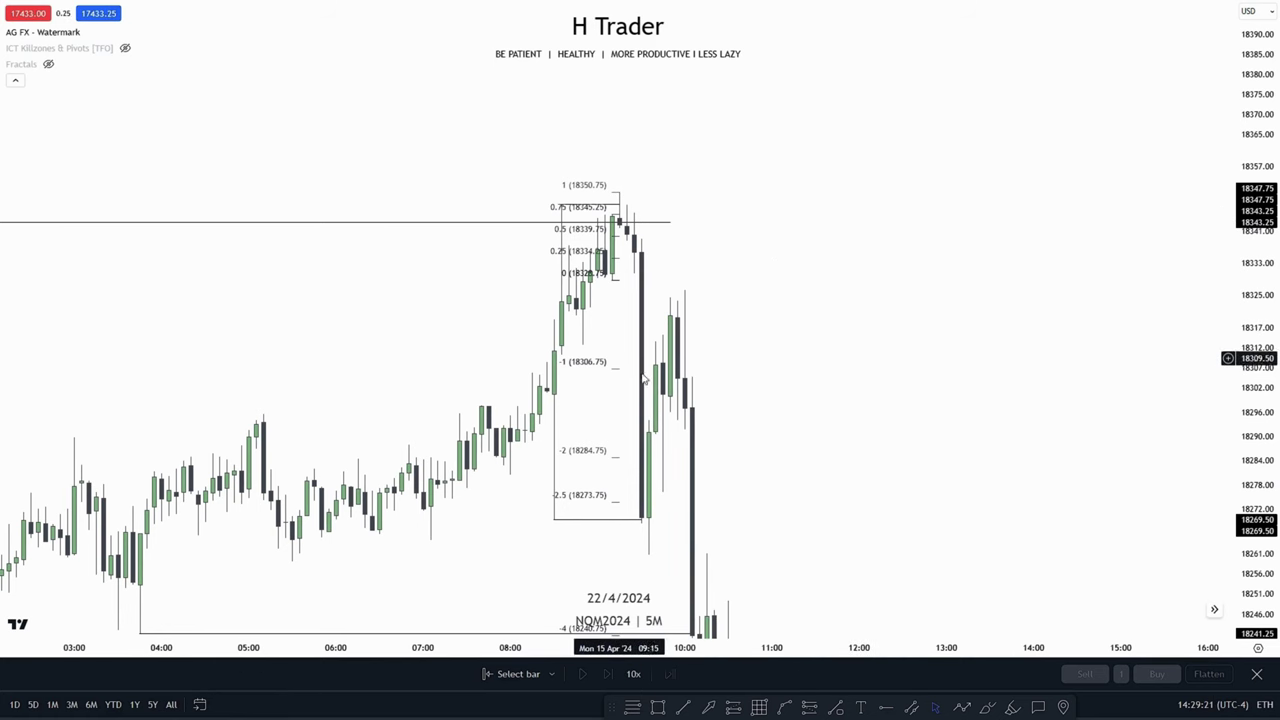
left_click_drag(684, 377, 657, 277)
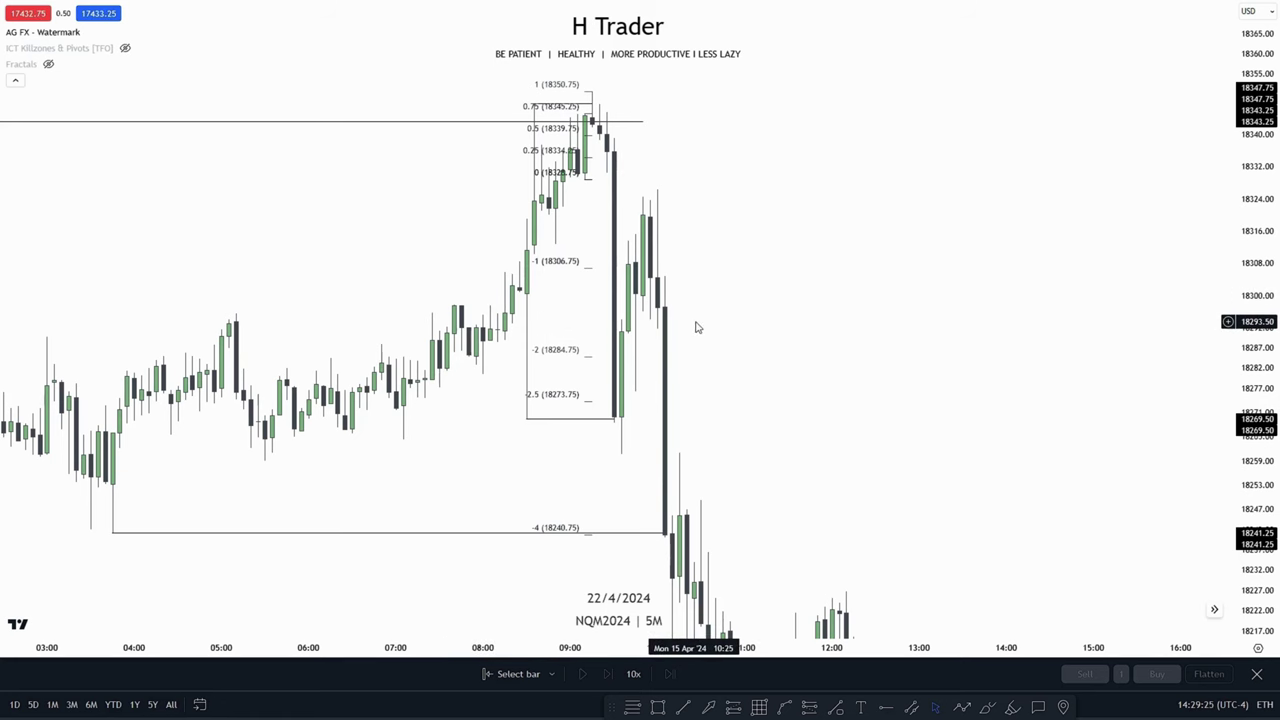
left_click_drag(717, 316, 769, 295)
scroll(786, 301, "up", 3)
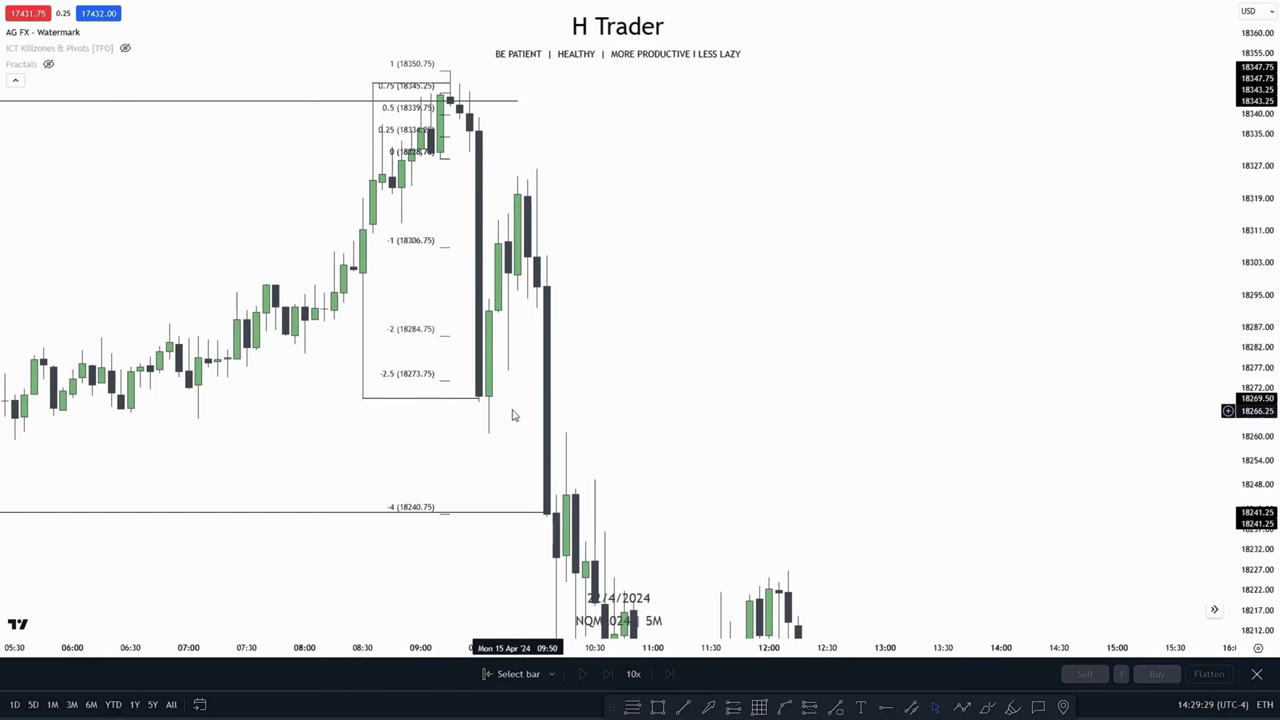
left_click_drag(669, 352, 650, 414)
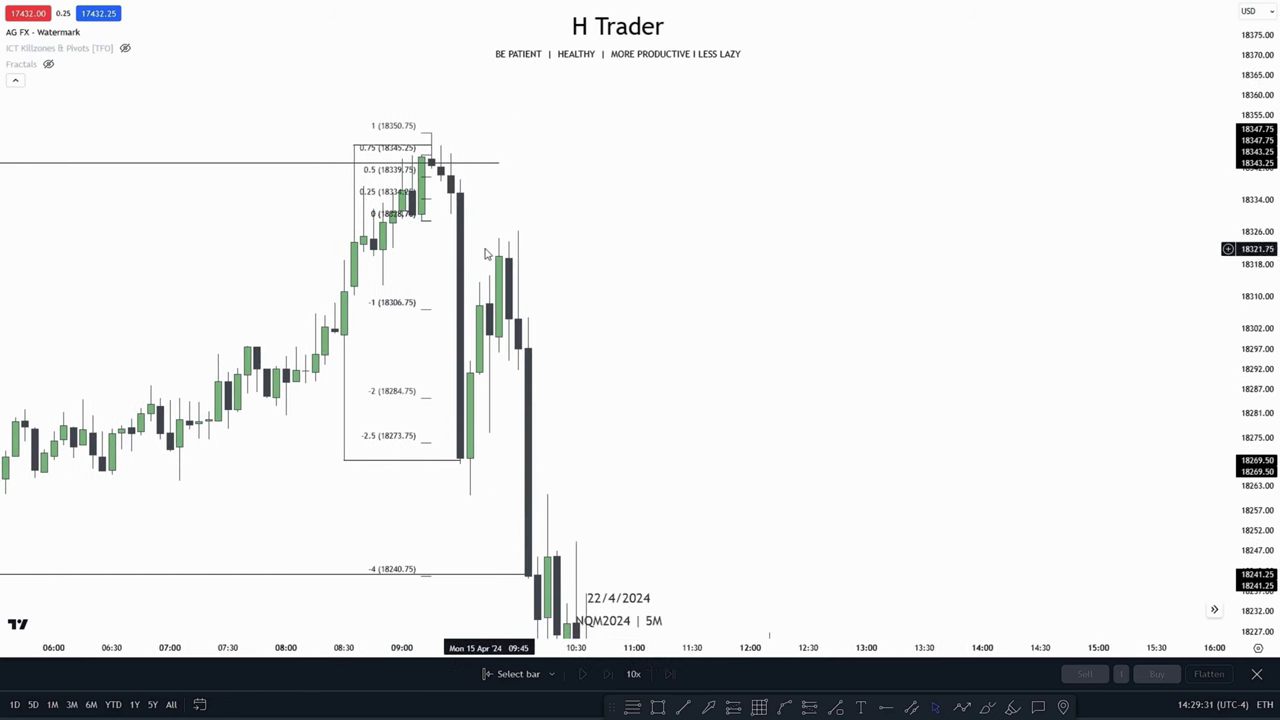
left_click_drag(1254, 282, 1254, 309)
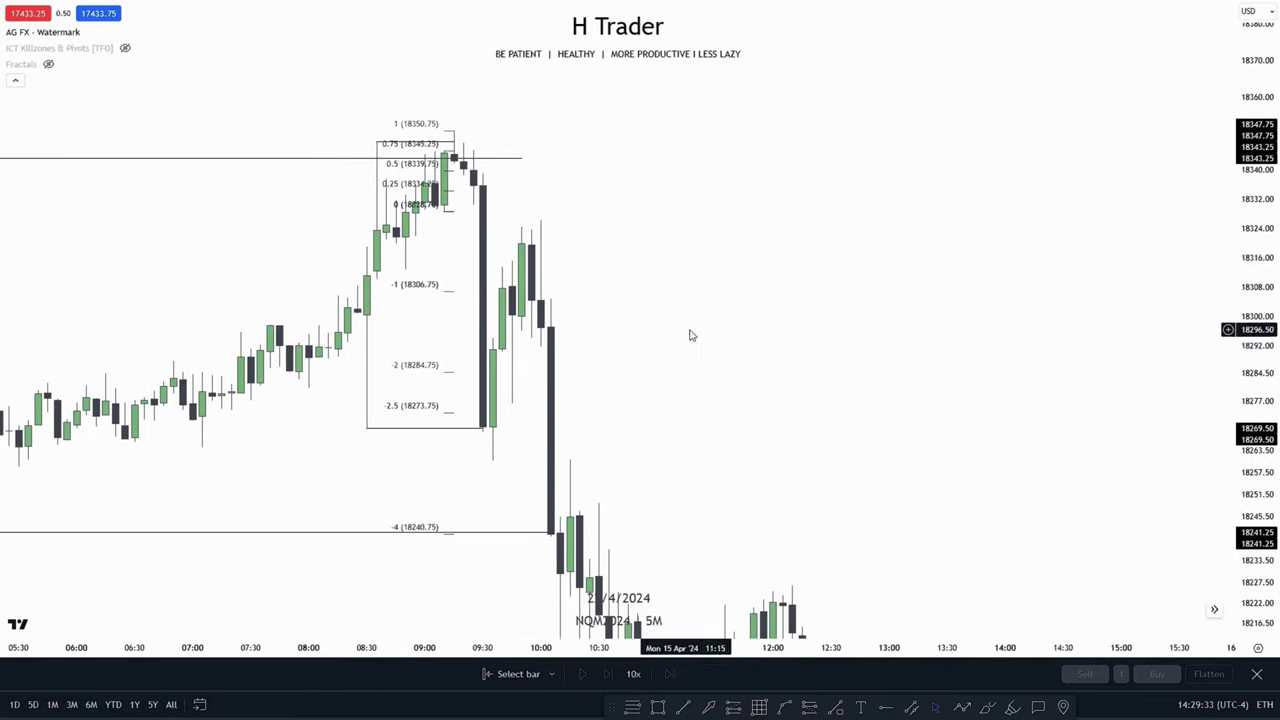
scroll(883, 371, "down", 3)
scroll(818, 404, "down", 6)
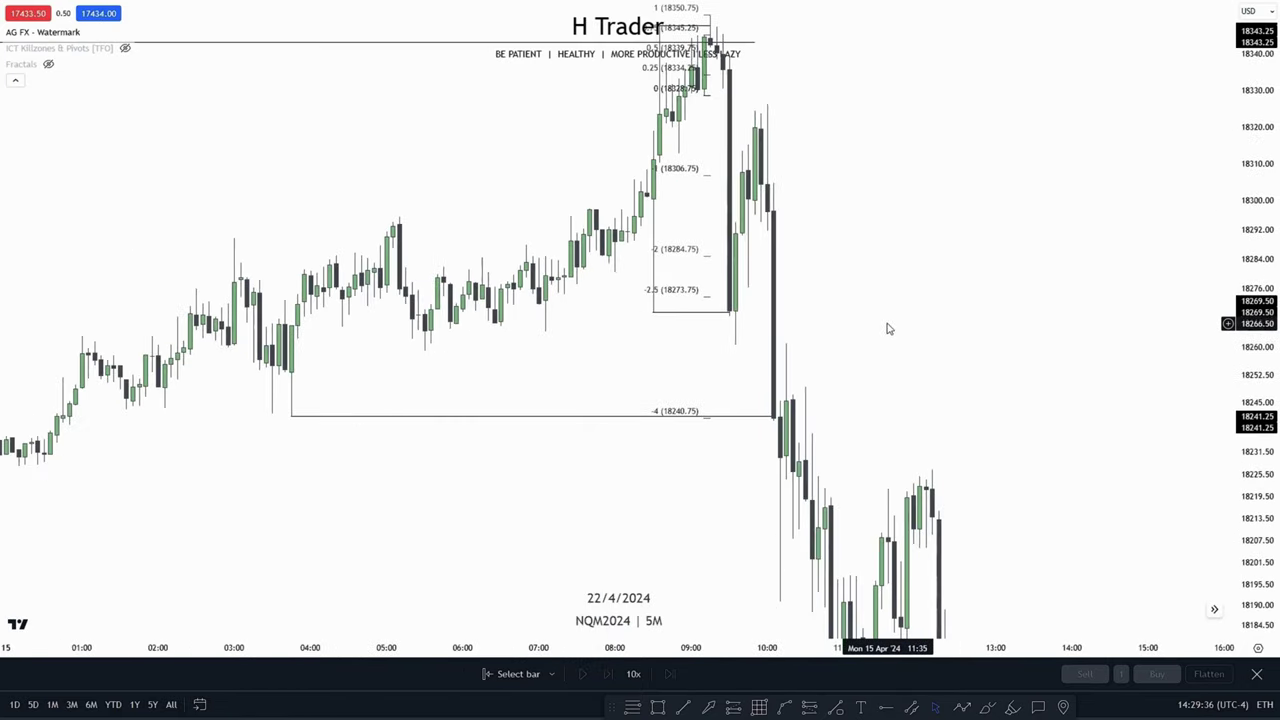
scroll(796, 352, "down", 4)
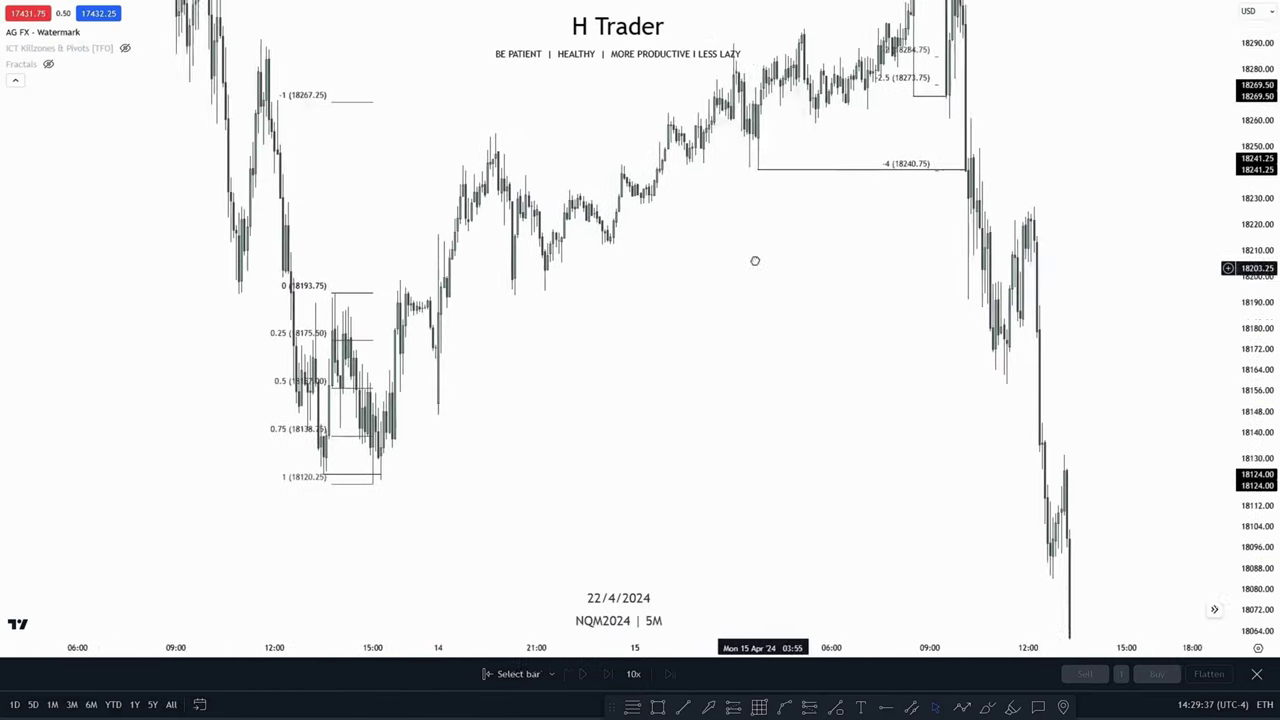